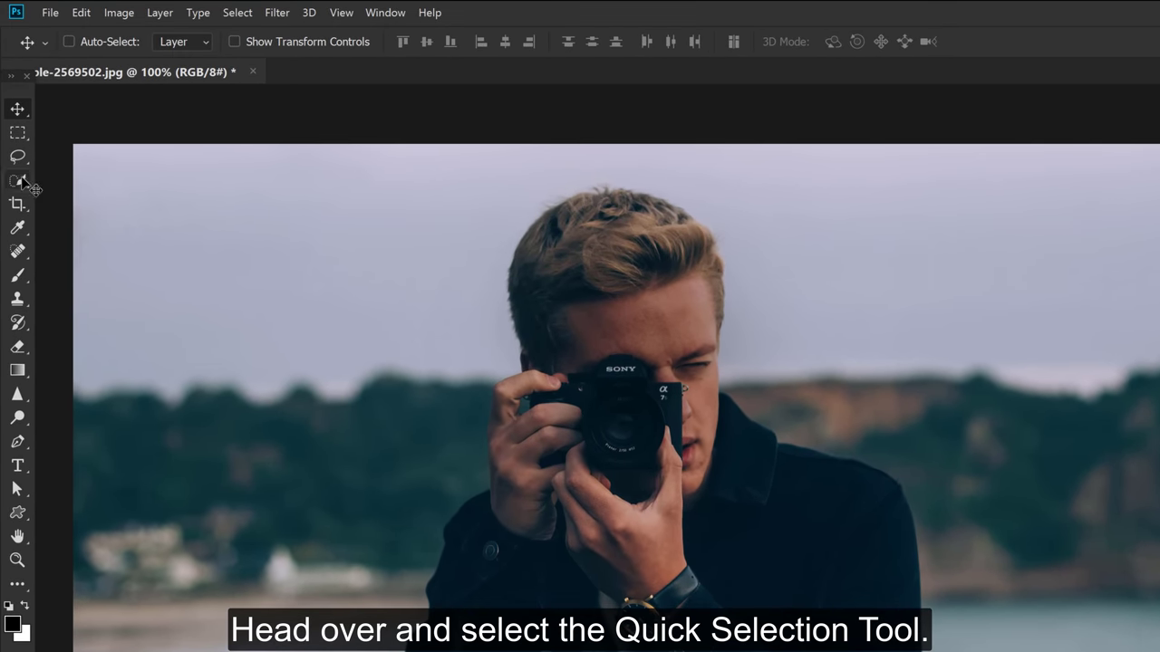
Step: Quick-select the whole man, subtracting stray areas around his fingers and the camera top
click(21, 184)
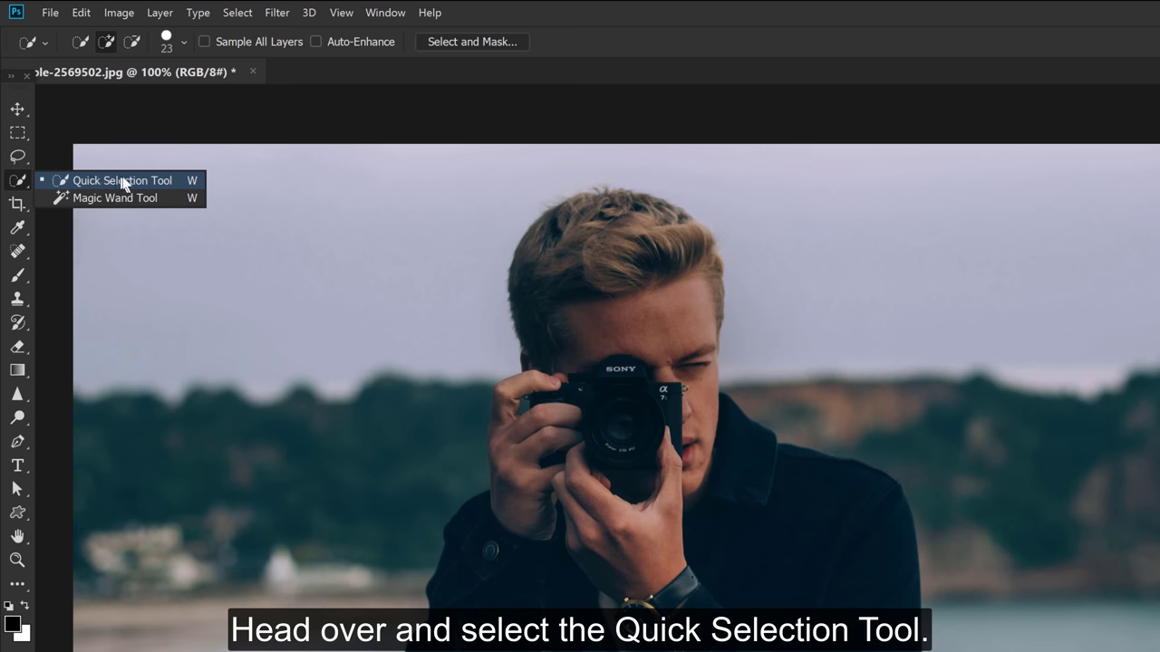
click(143, 180)
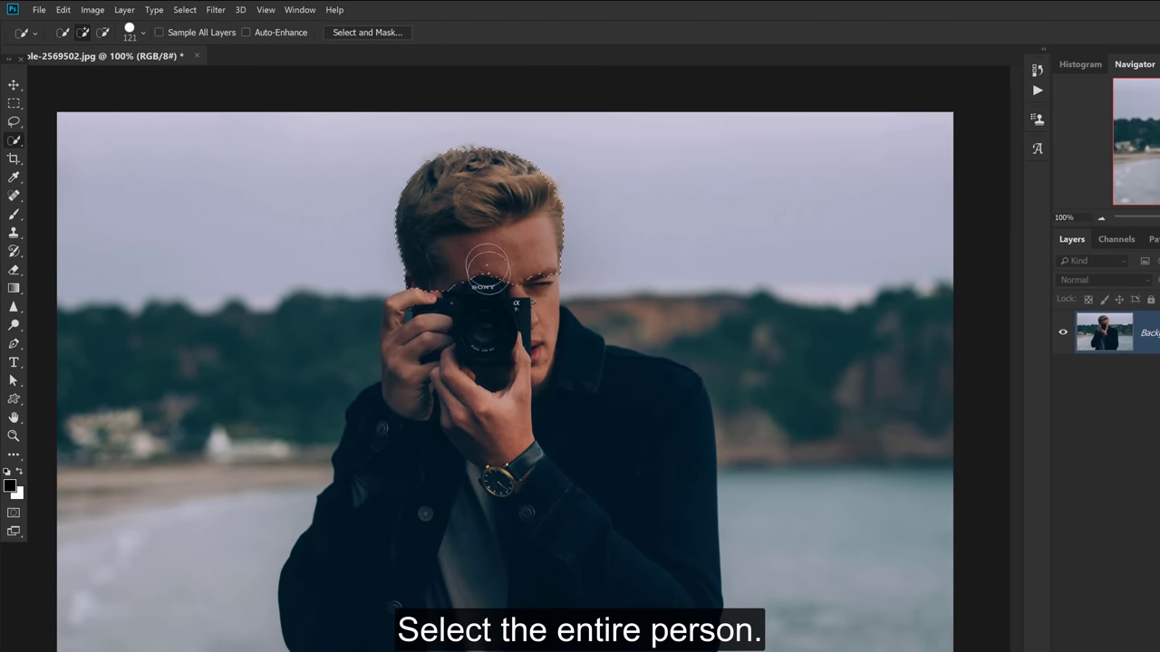
drag(451, 220, 505, 466)
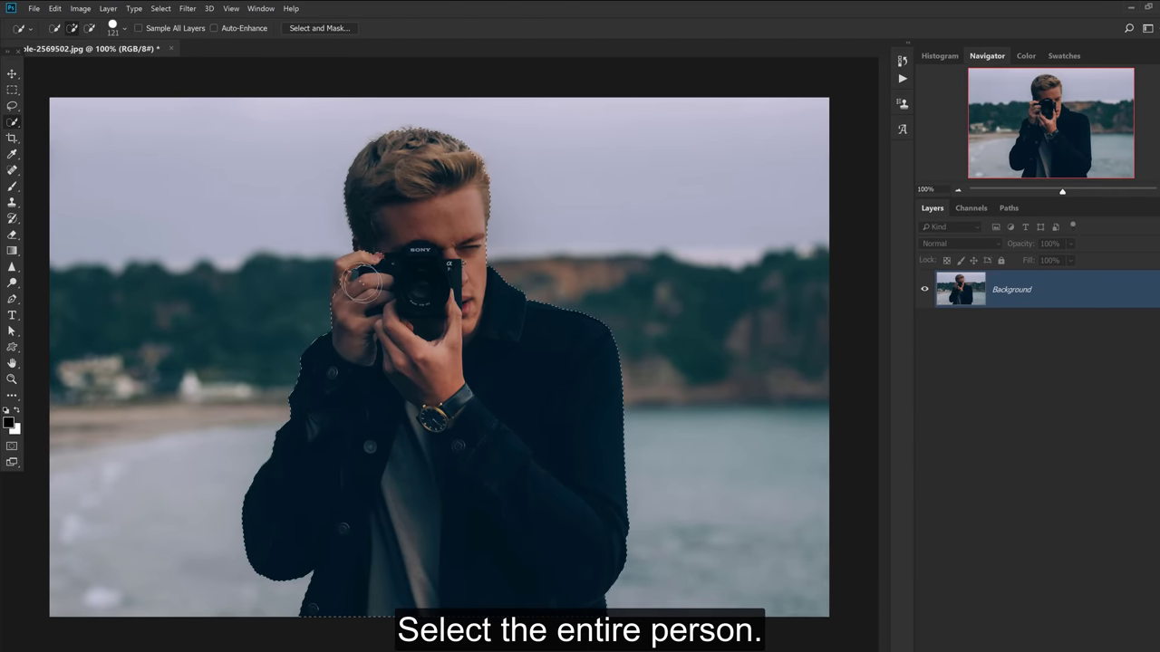
alt+click(370, 292)
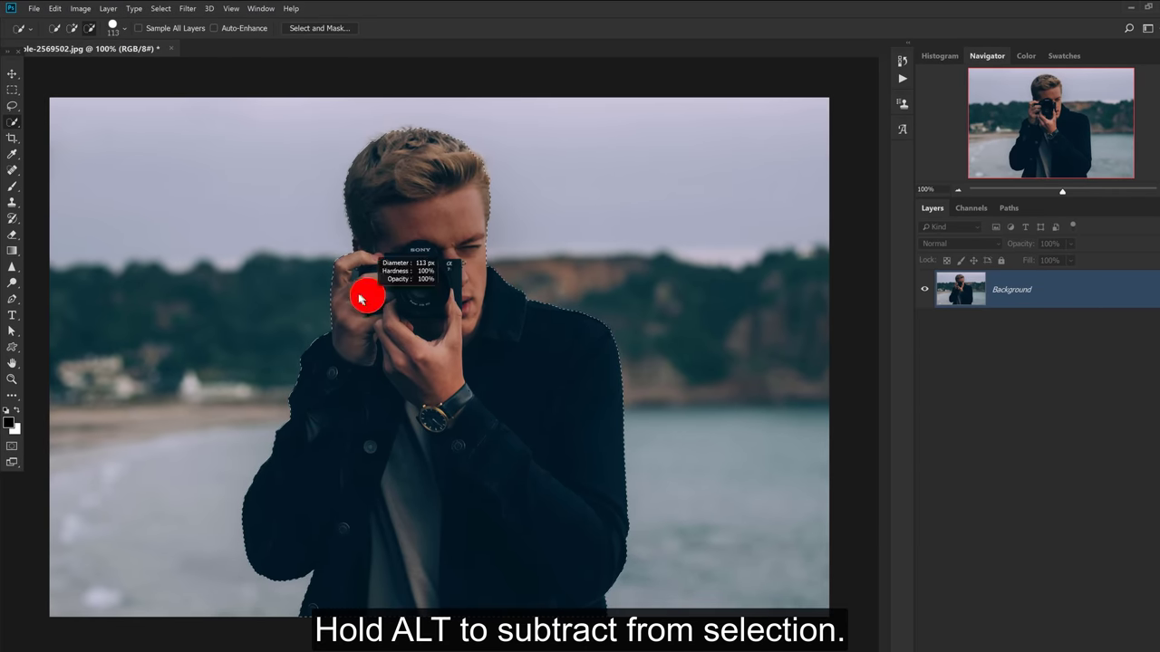
drag(355, 272, 412, 246)
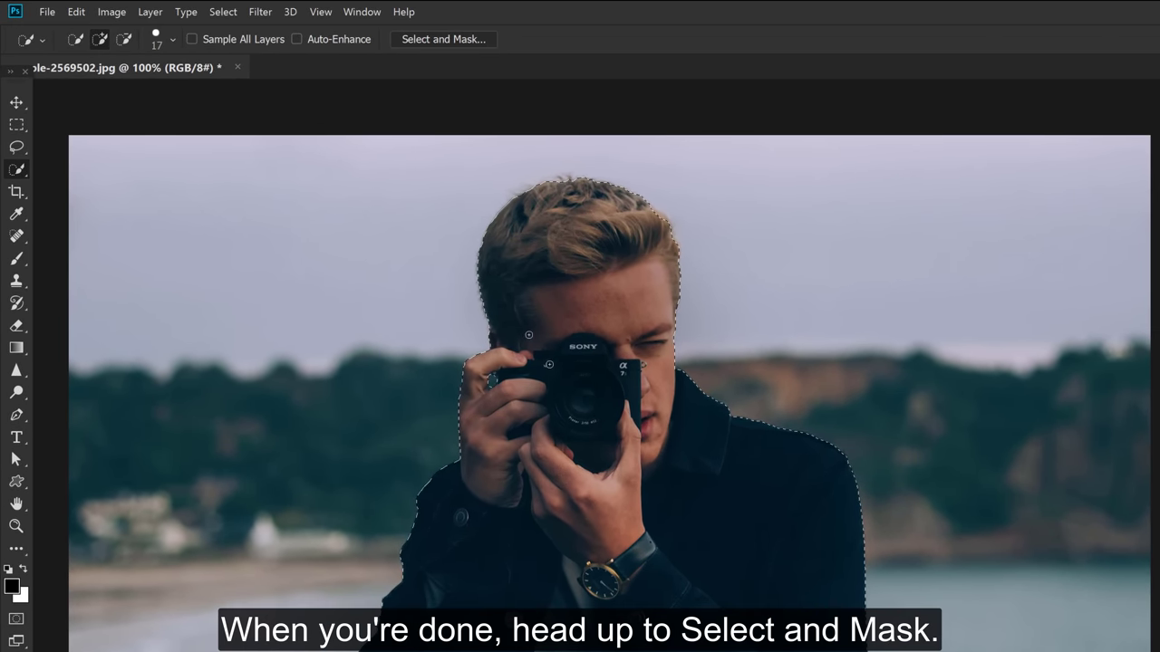
Step: Output the refined selection from Select and Mask as a New Layer with Layer Mask
click(422, 39)
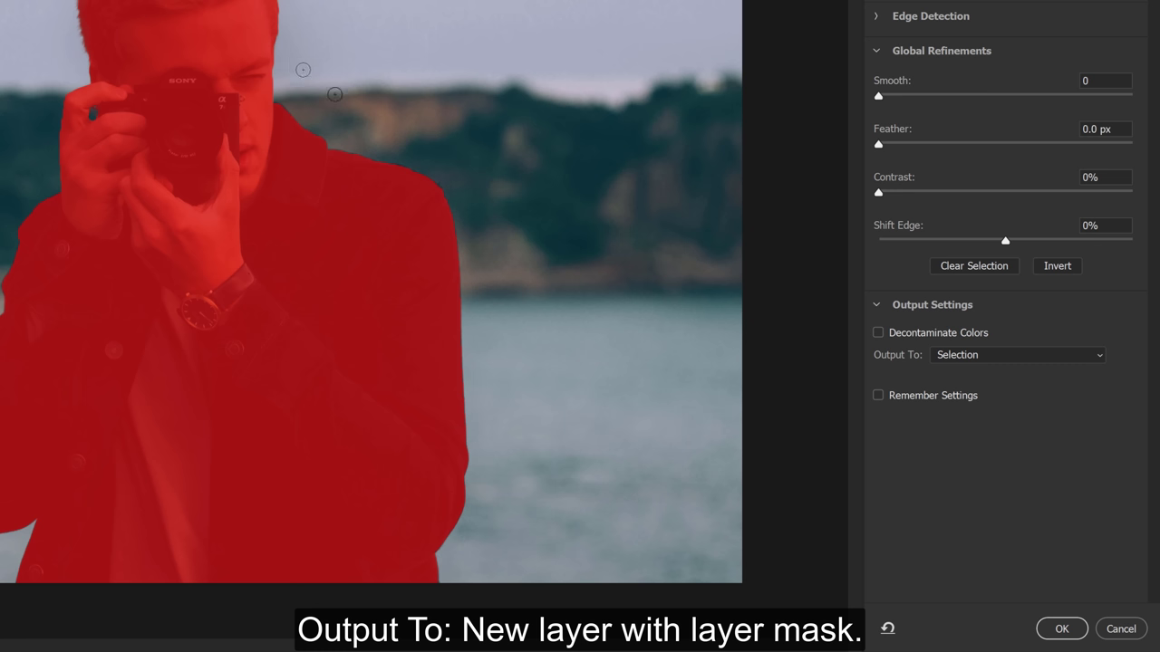
click(990, 355)
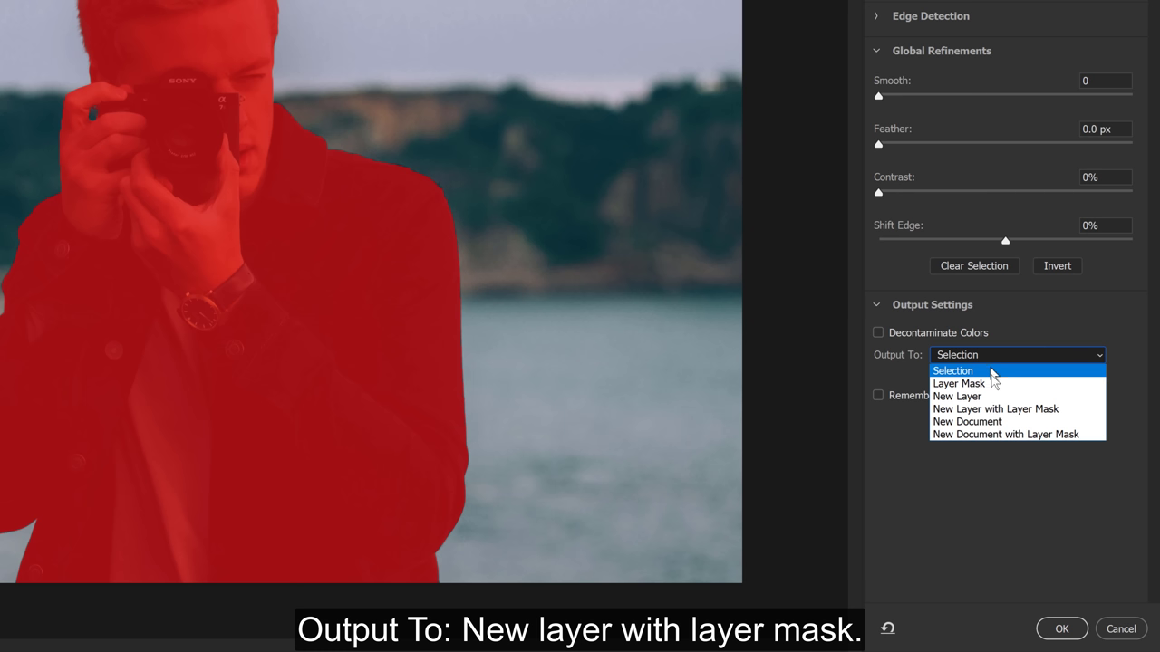
click(993, 406)
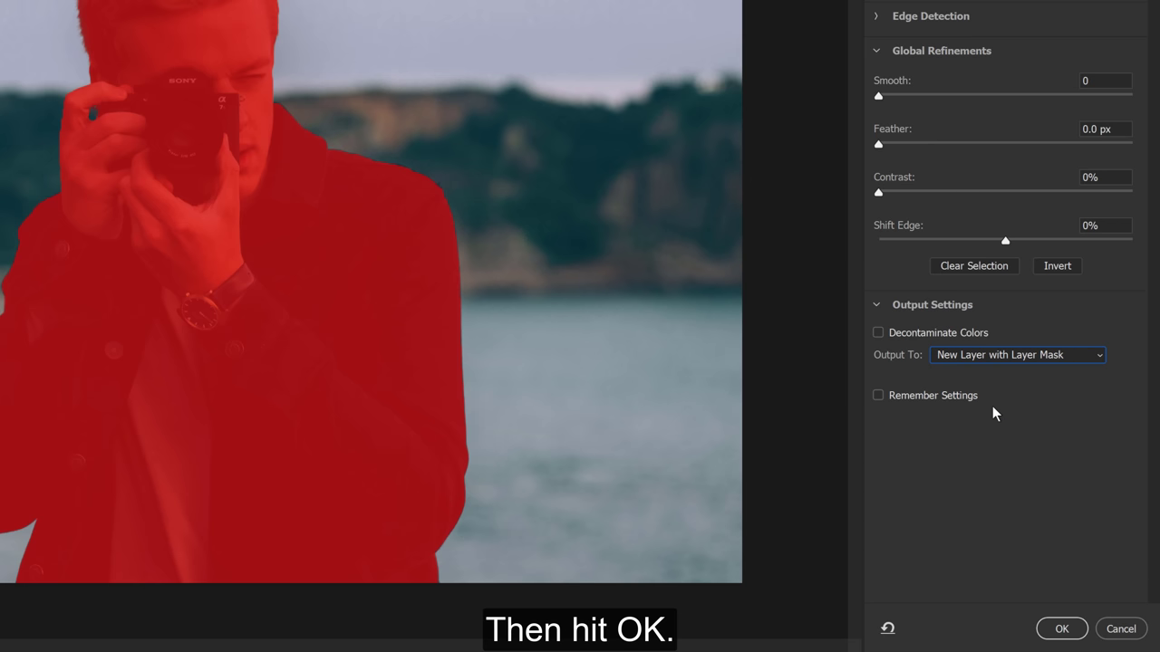
click(1062, 630)
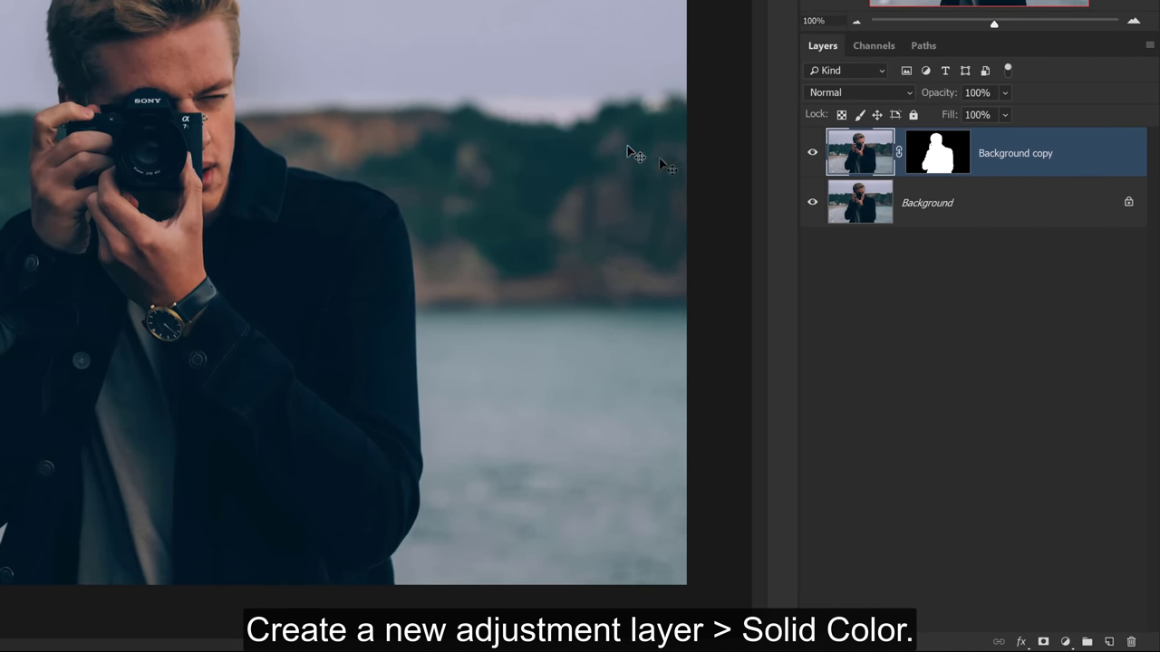
Step: Add a 000d18 Solid Color fill layer and move it beneath Background copy
click(1065, 642)
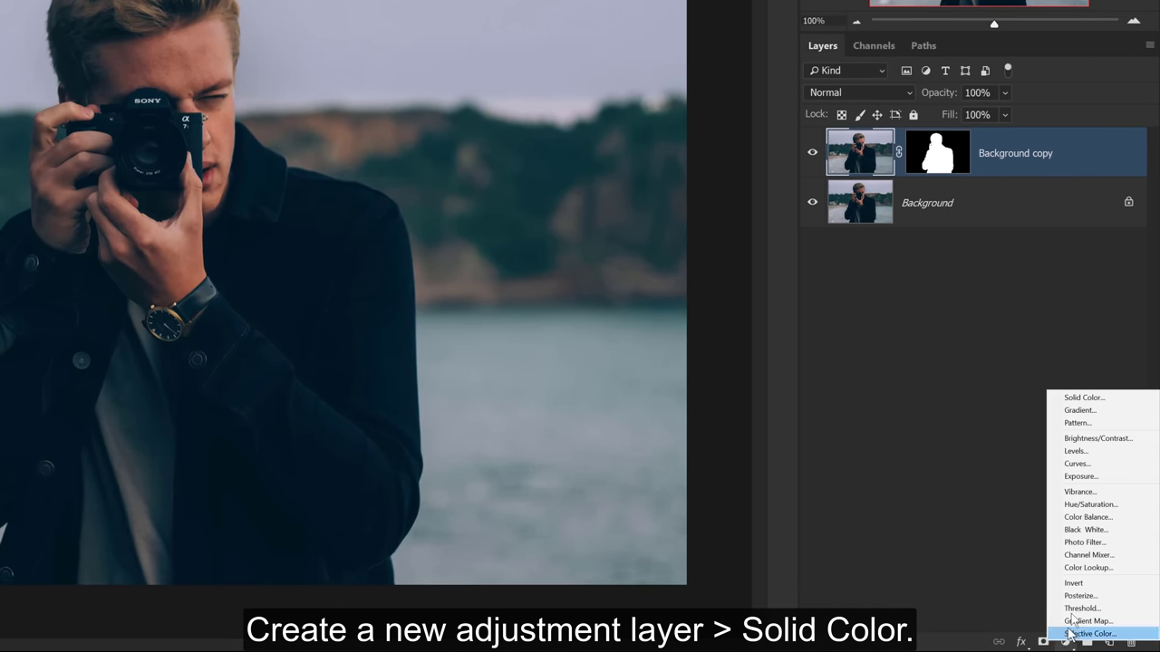
click(1077, 399)
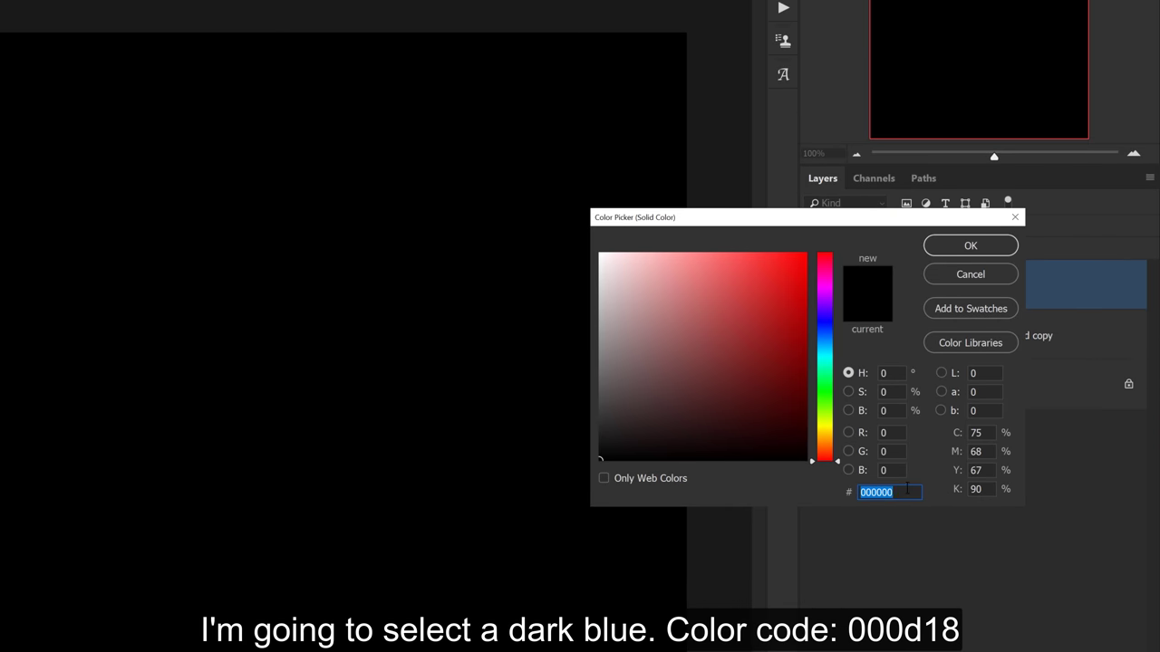
text(00d1)
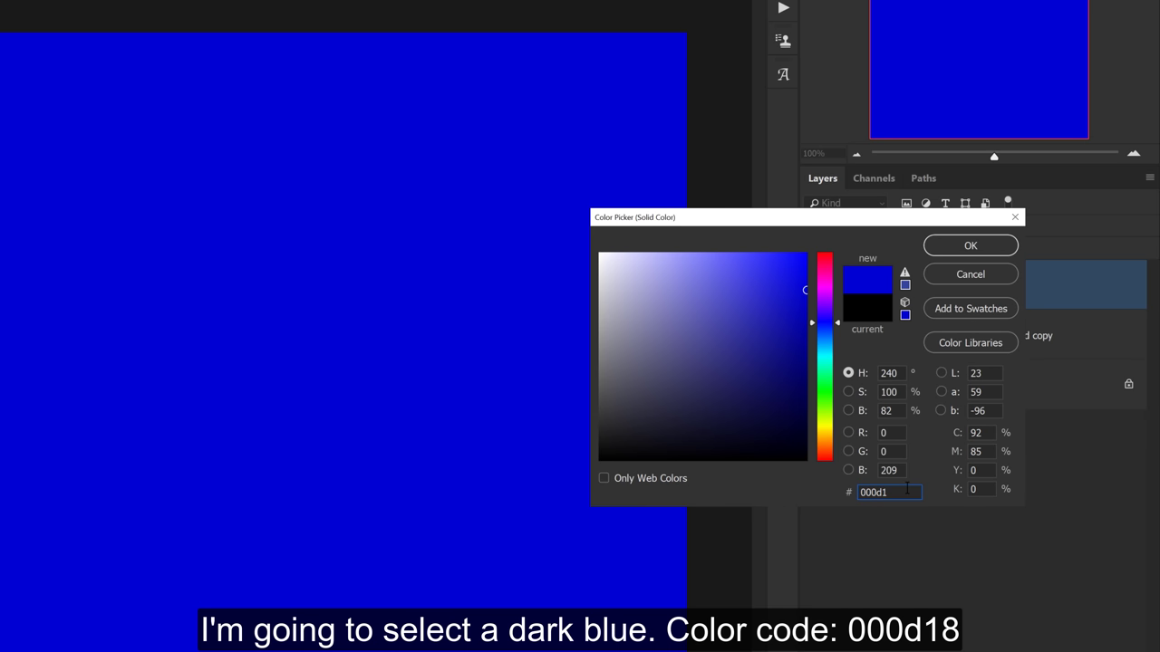
text(8)
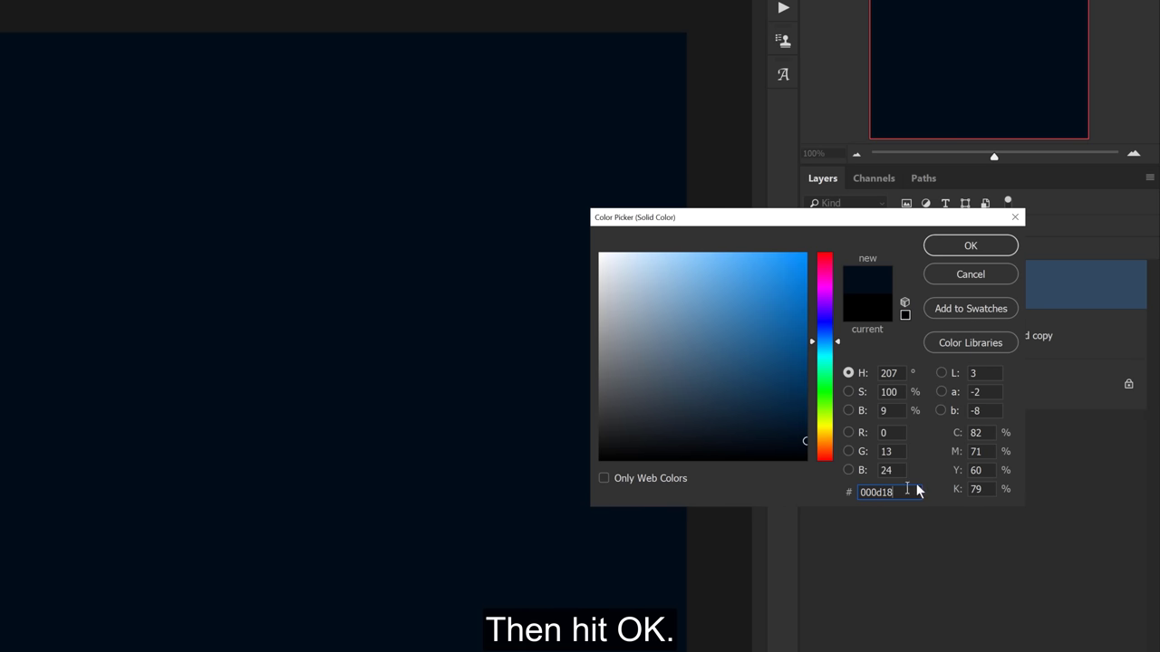
click(970, 247)
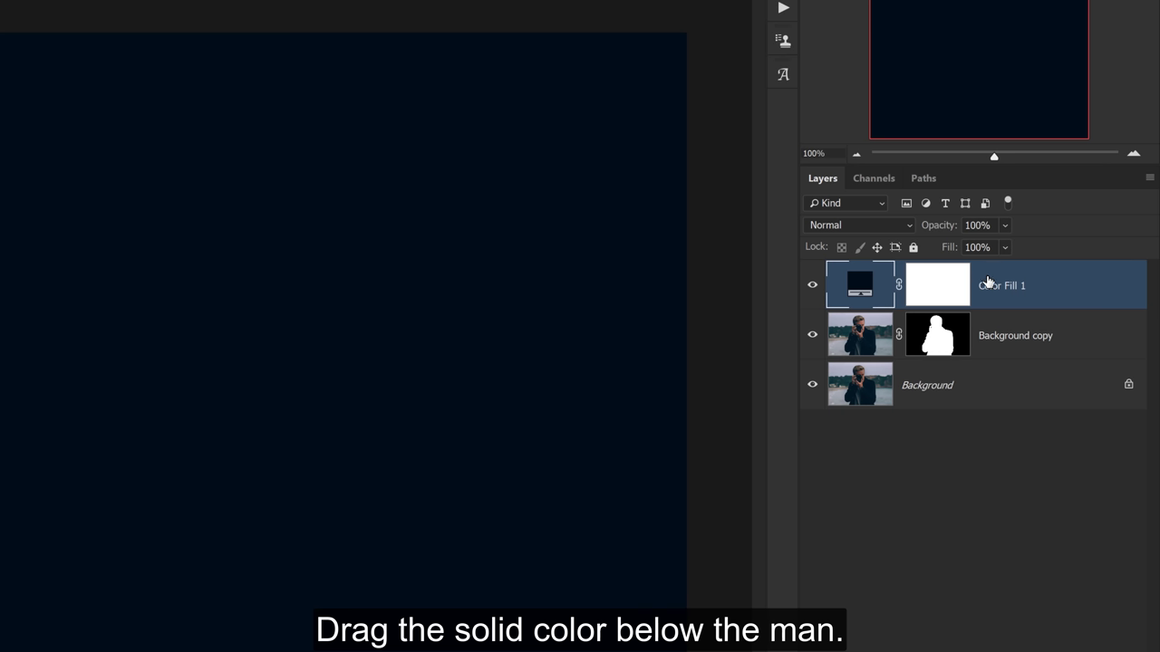
drag(988, 282, 992, 350)
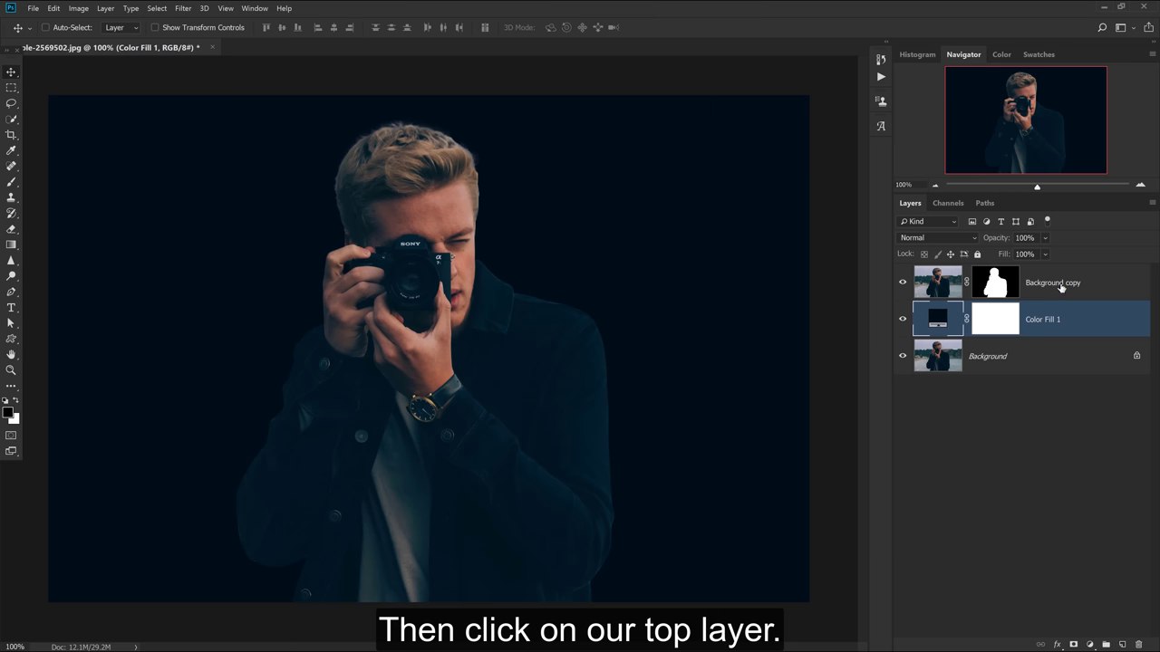
Step: Add a Levels layer clipped to Background copy with the shadow input set to 8
click(1060, 285)
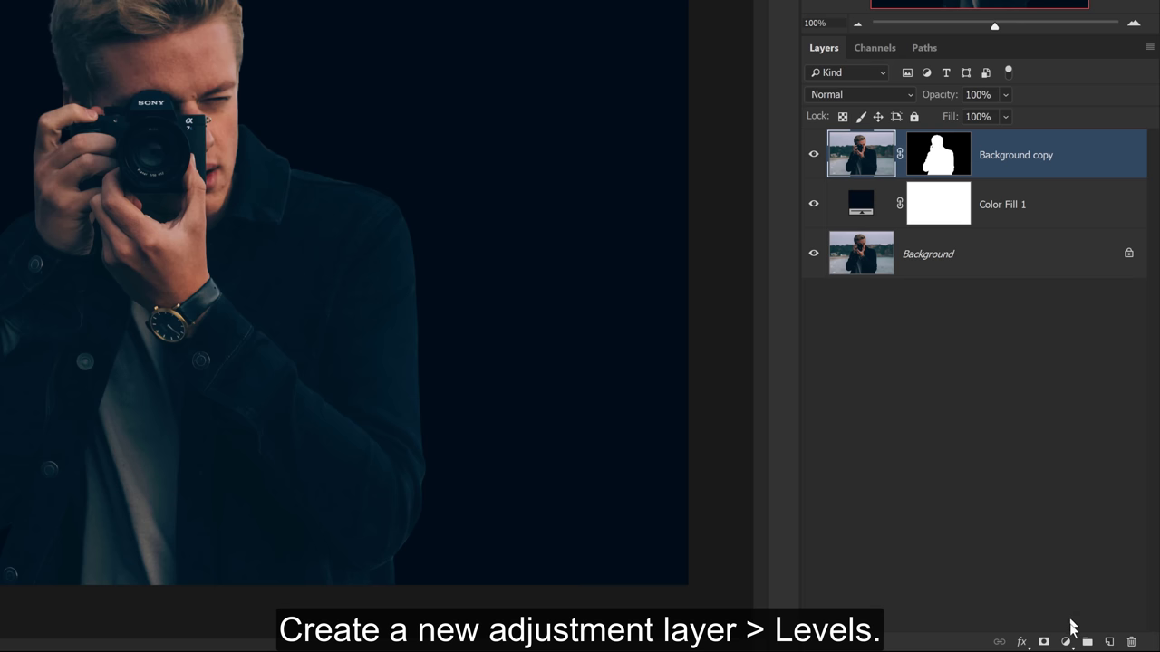
click(1069, 641)
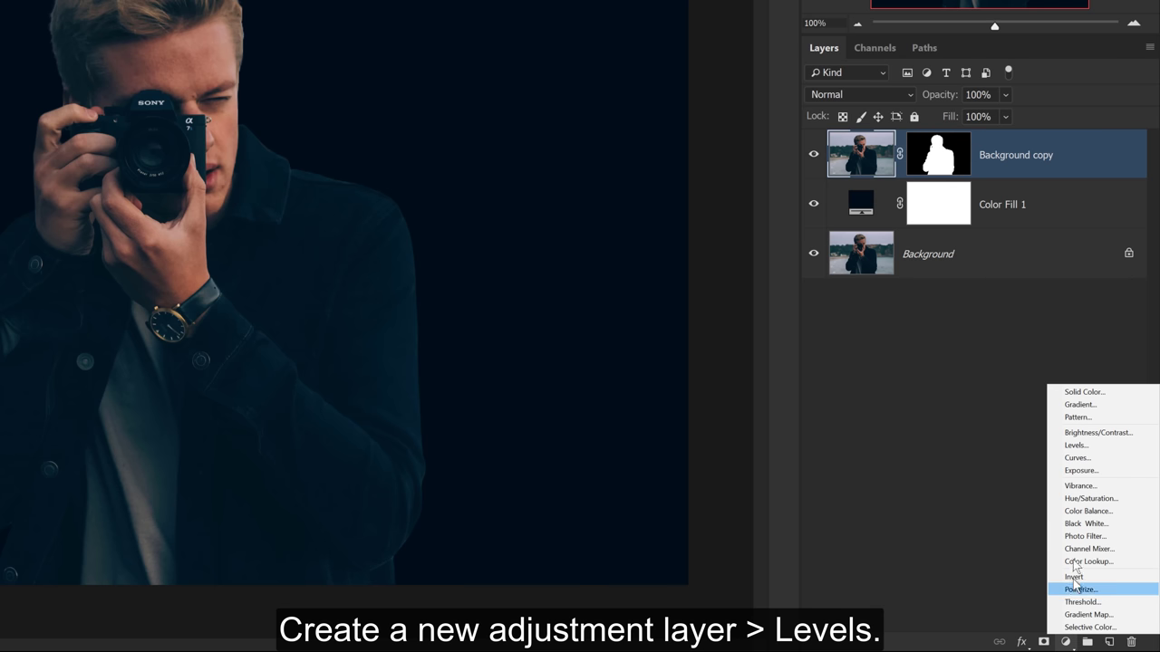
click(1066, 446)
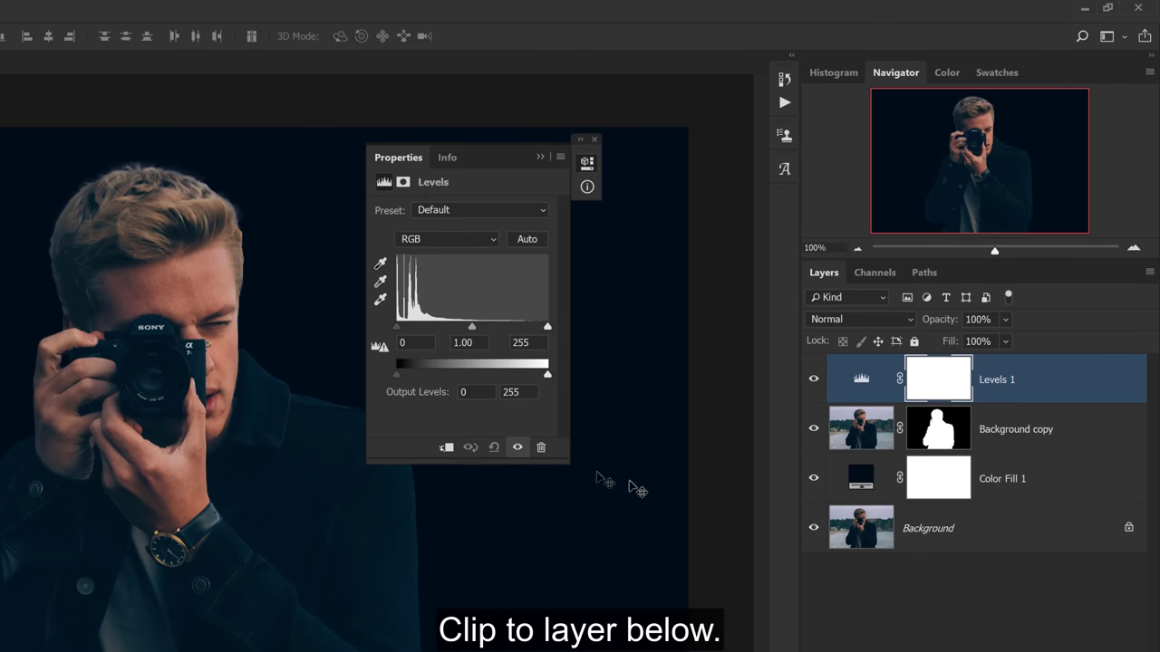
click(448, 449)
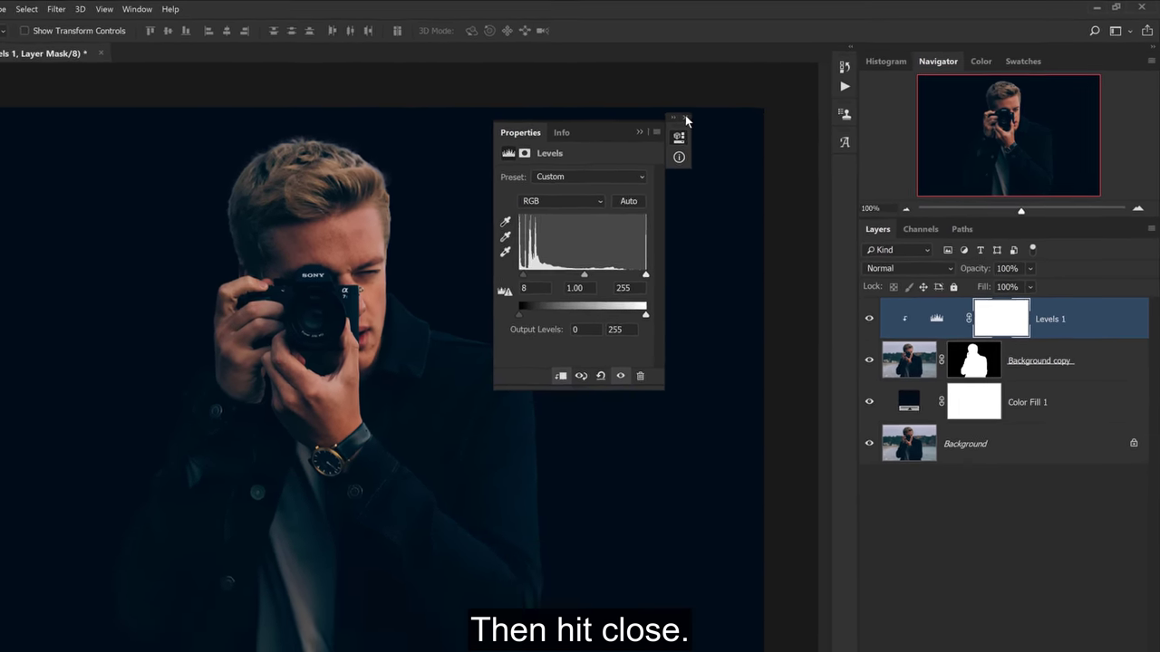
click(685, 116)
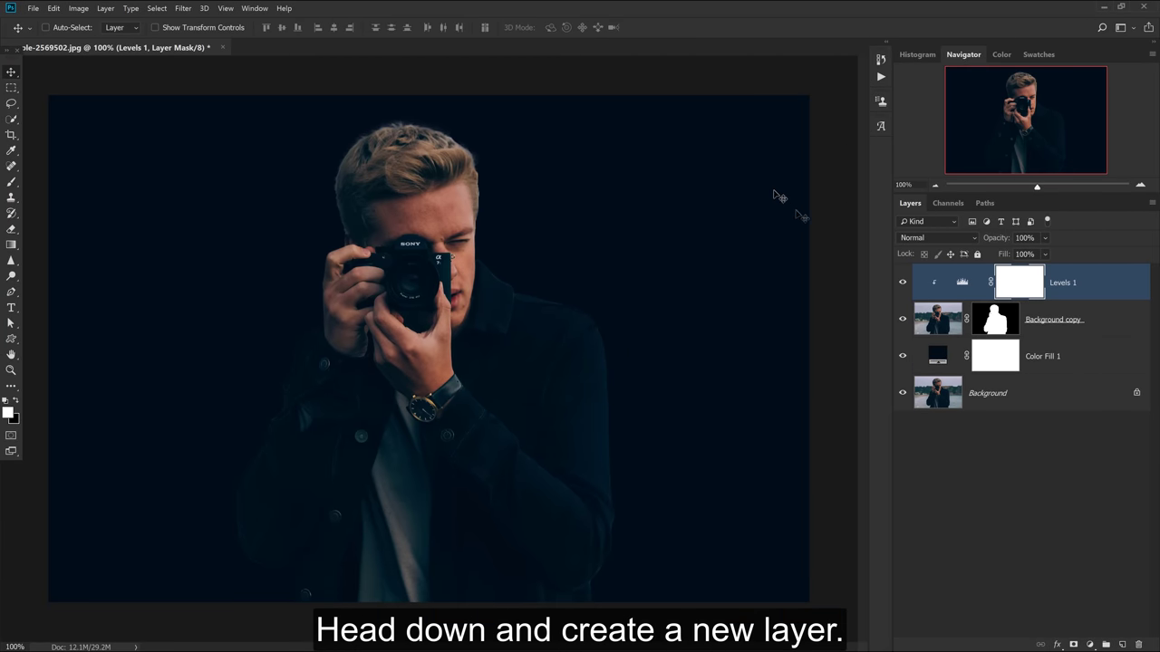
Step: Create a new layer named Light below Background copy and set it to Soft Light
click(1124, 643)
drag(1038, 286, 1032, 375)
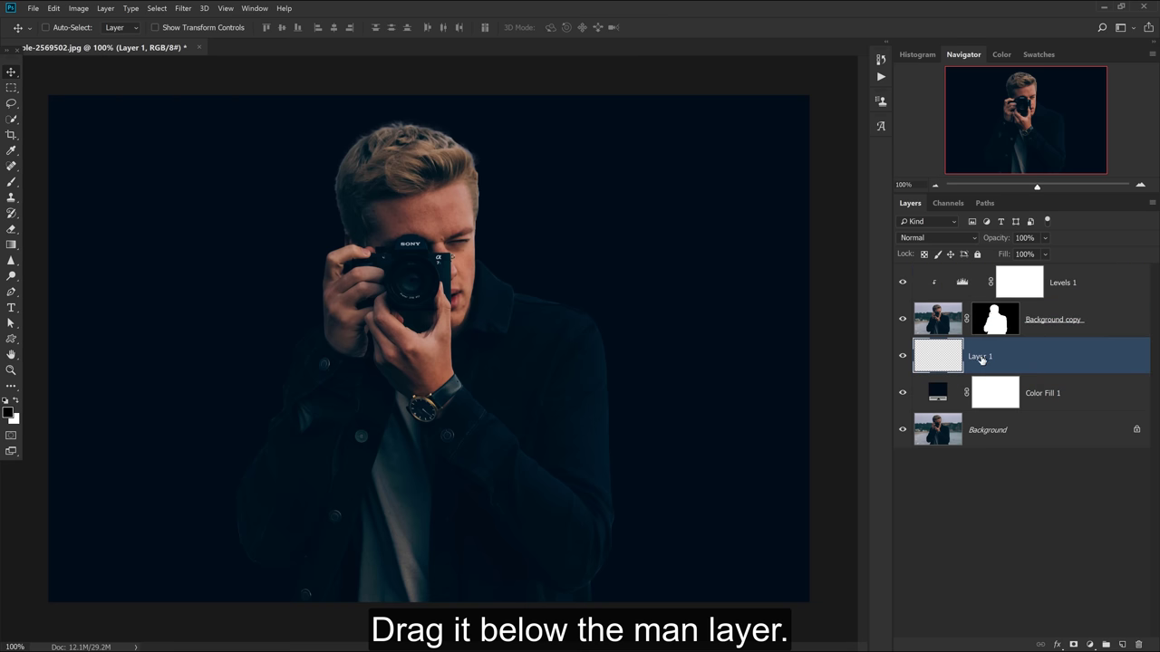
double_click(981, 358)
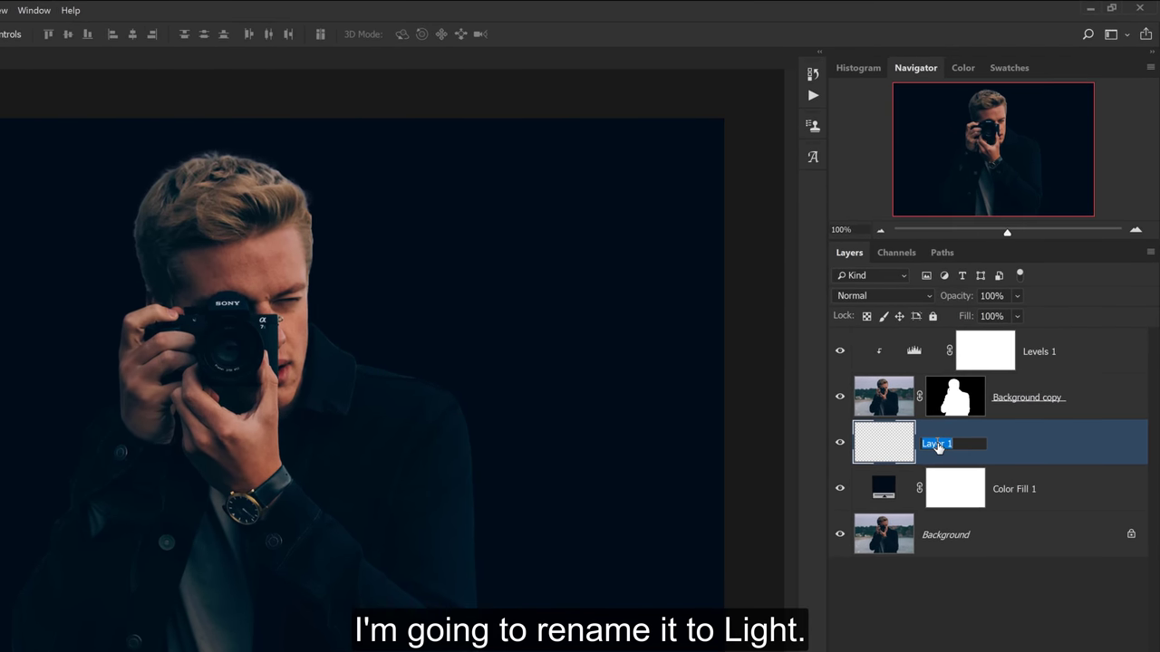
text(Light)
key(Return)
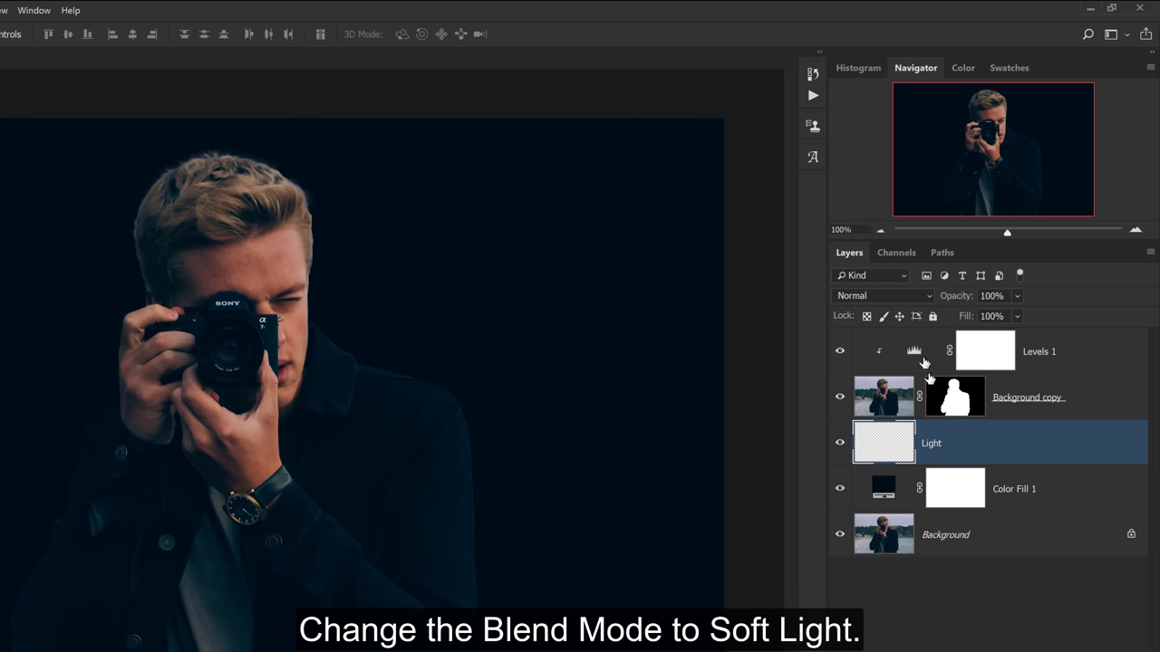
click(905, 295)
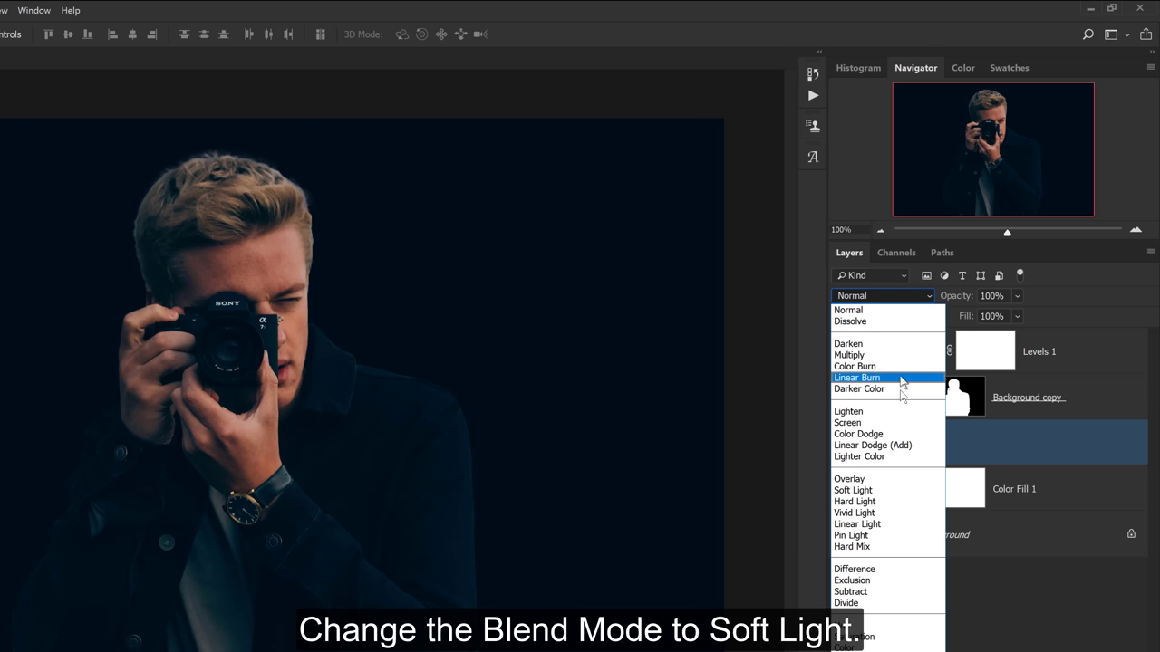
click(902, 490)
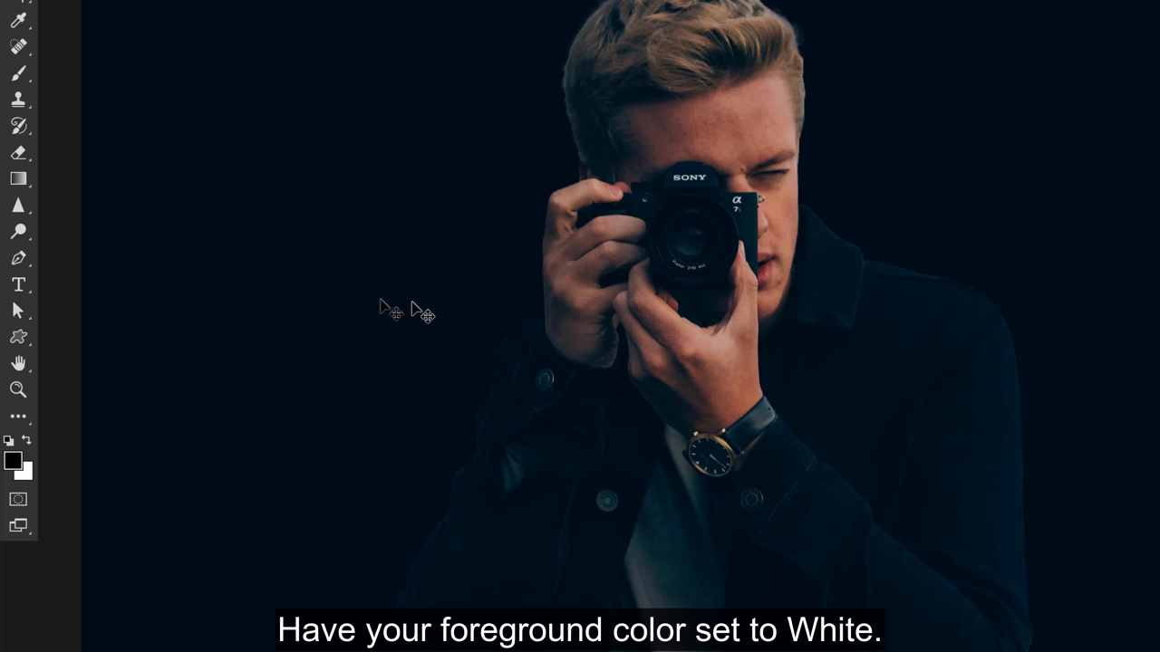
Step: Paint a white glow around the man's head and side with a 100%-opacity Soft Round brush
click(26, 441)
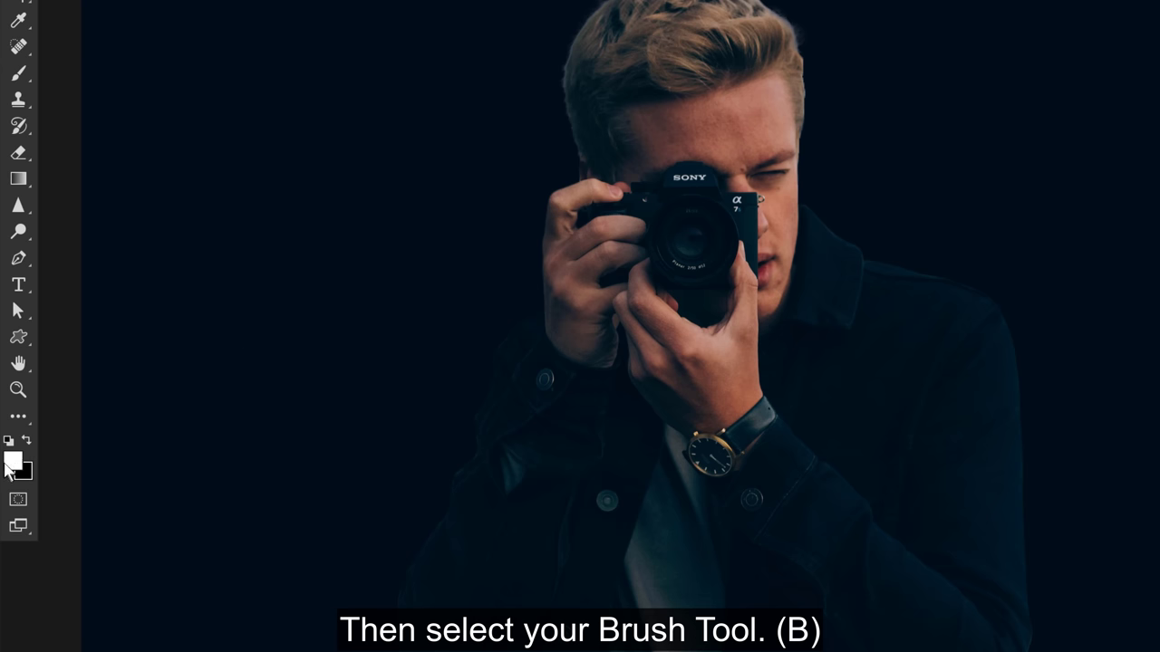
click(18, 310)
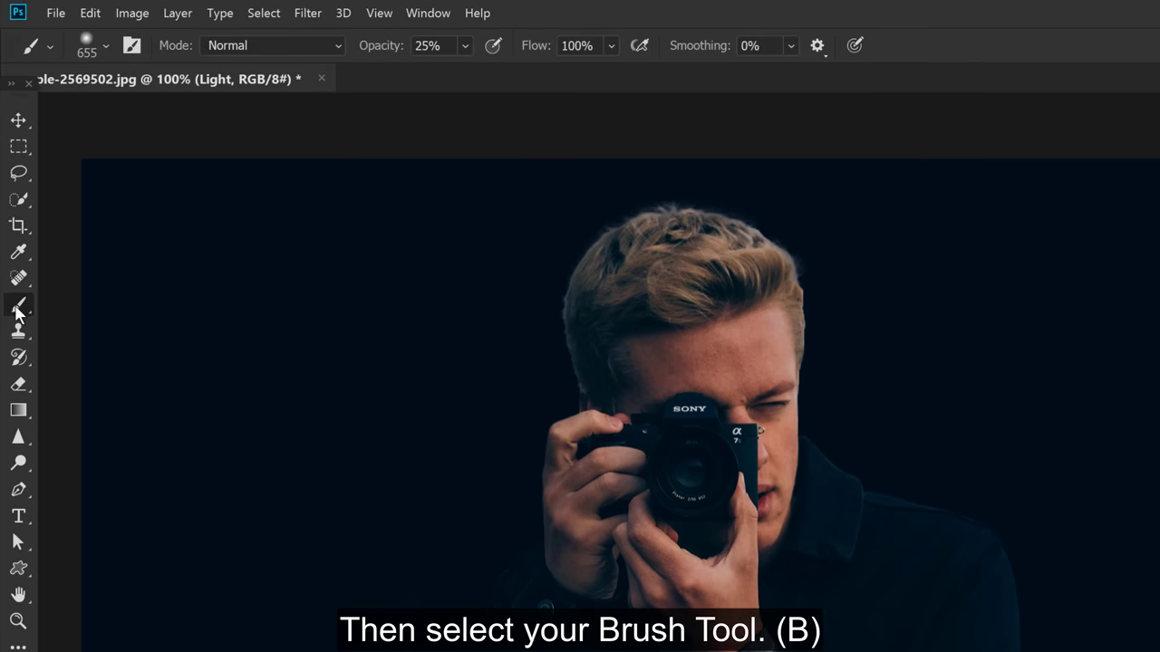
click(97, 50)
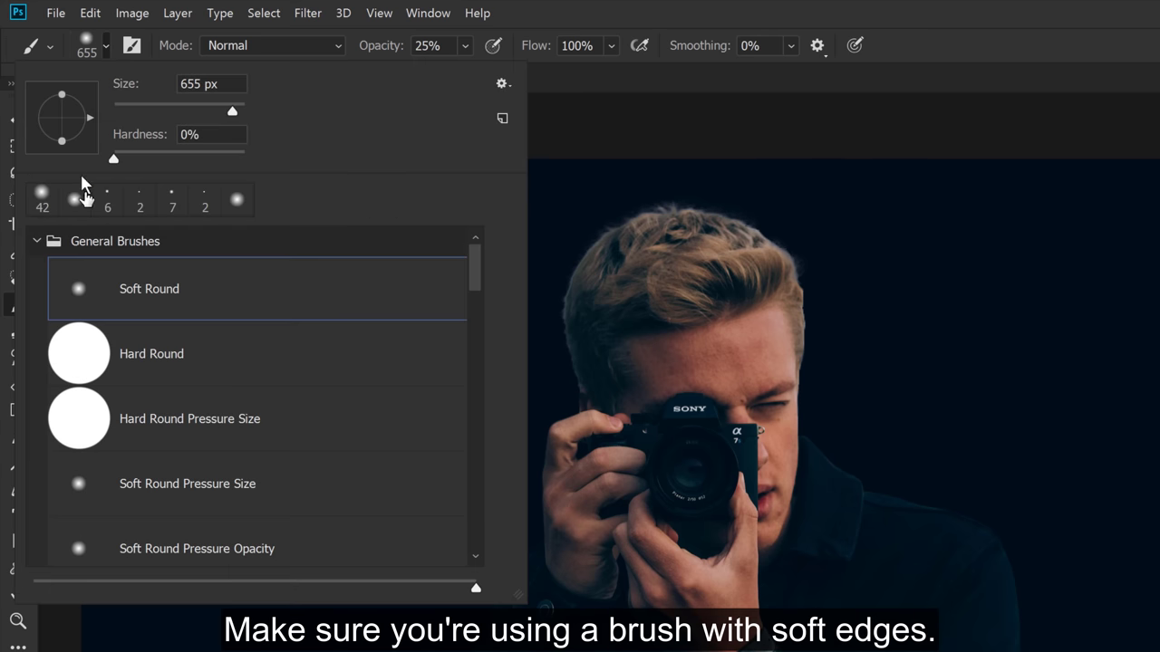
double_click(166, 288)
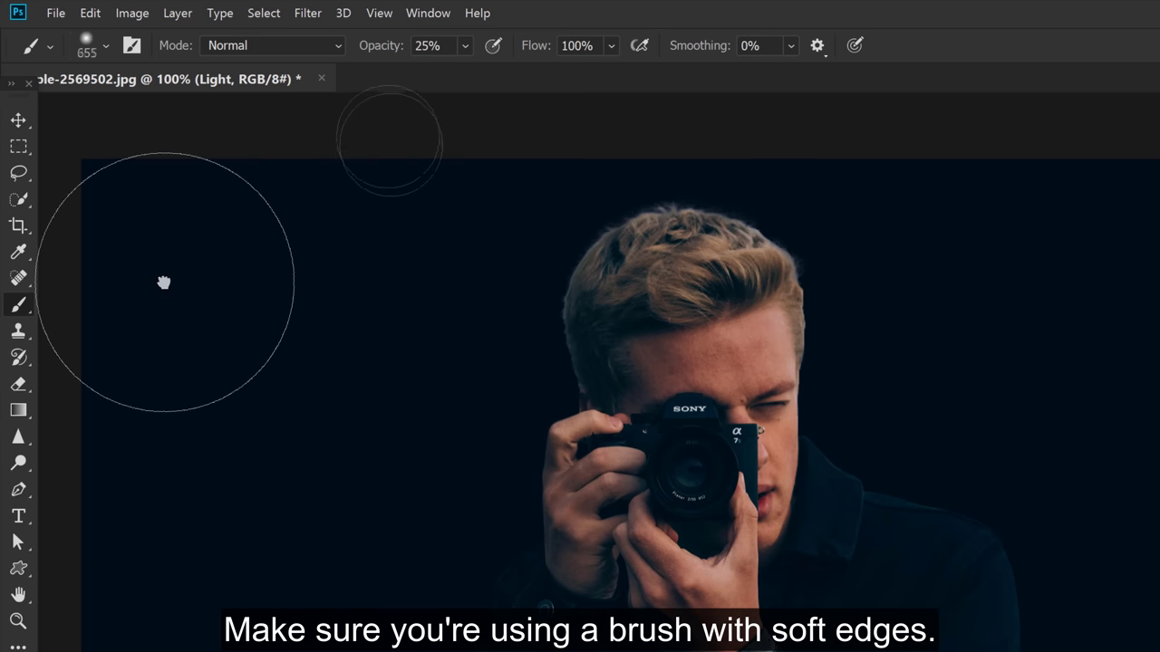
drag(378, 54, 574, 66)
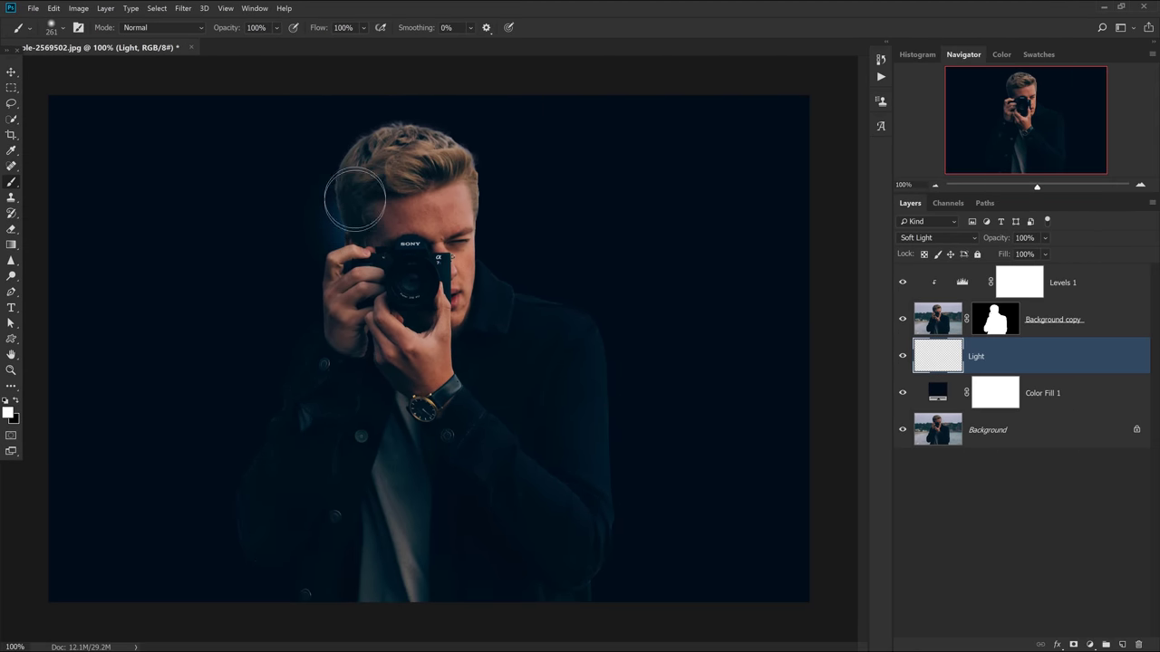
mouse_move(355, 199)
mouse_down()
mouse_move(387, 151)
mouse_move(420, 151)
mouse_move(453, 191)
mouse_move(476, 254)
mouse_move(528, 306)
mouse_move(588, 474)
mouse_move(594, 571)
mouse_up()
mouse_move(350, 333)
mouse_down()
mouse_move(274, 466)
mouse_move(318, 574)
mouse_up()
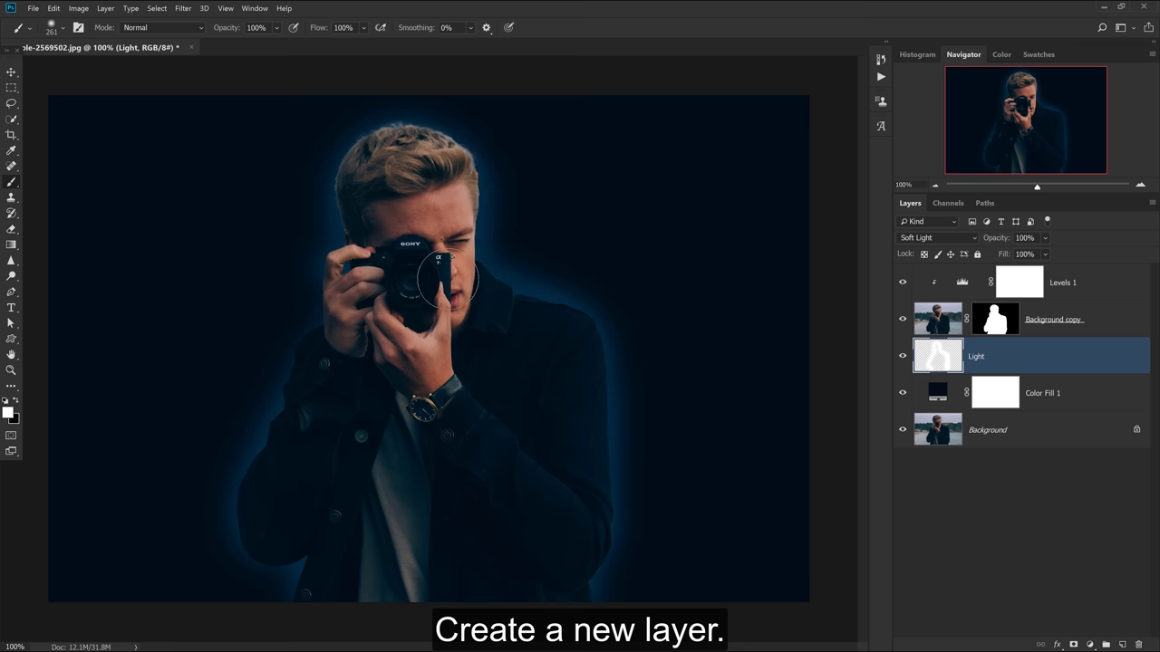
Step: Add a new empty layer above Light and name it Clouds
click(1123, 642)
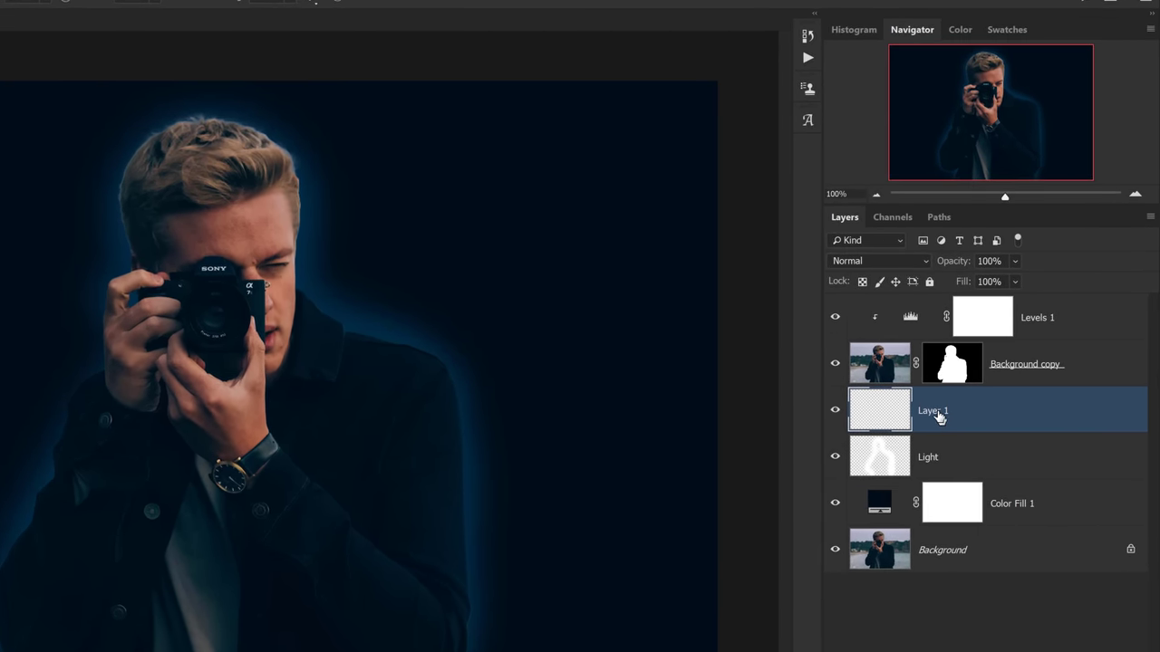
double_click(933, 411)
text(Clouds)
key(Return)
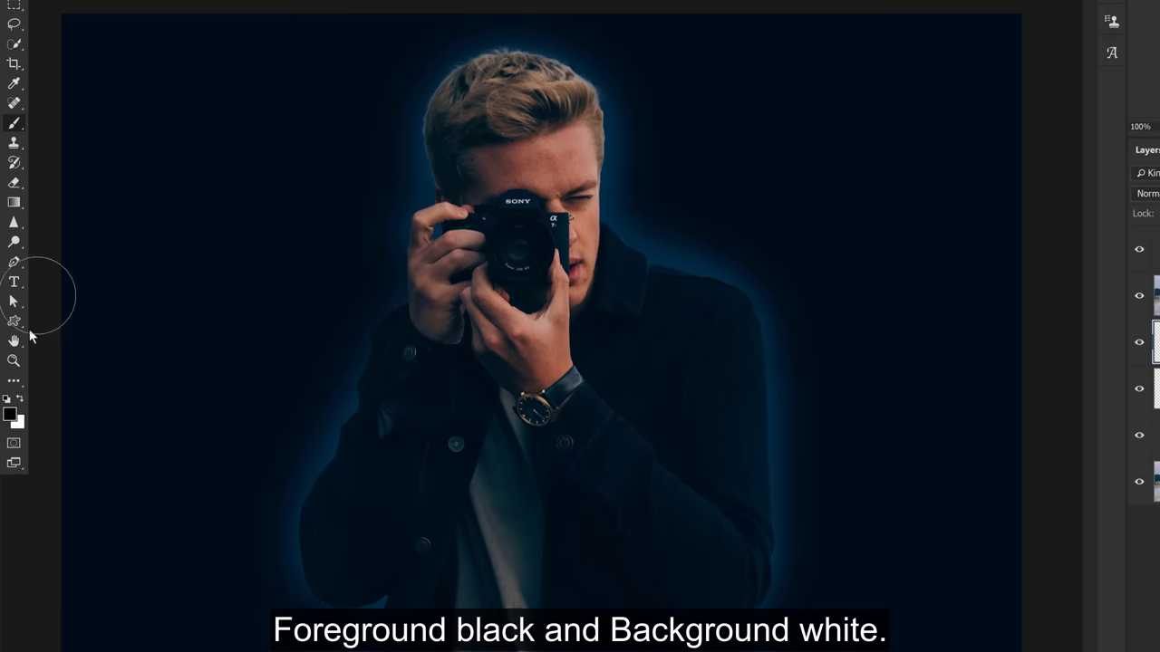
Step: Fill the Clouds layer with solid black using Edit > Fill
click(72, 10)
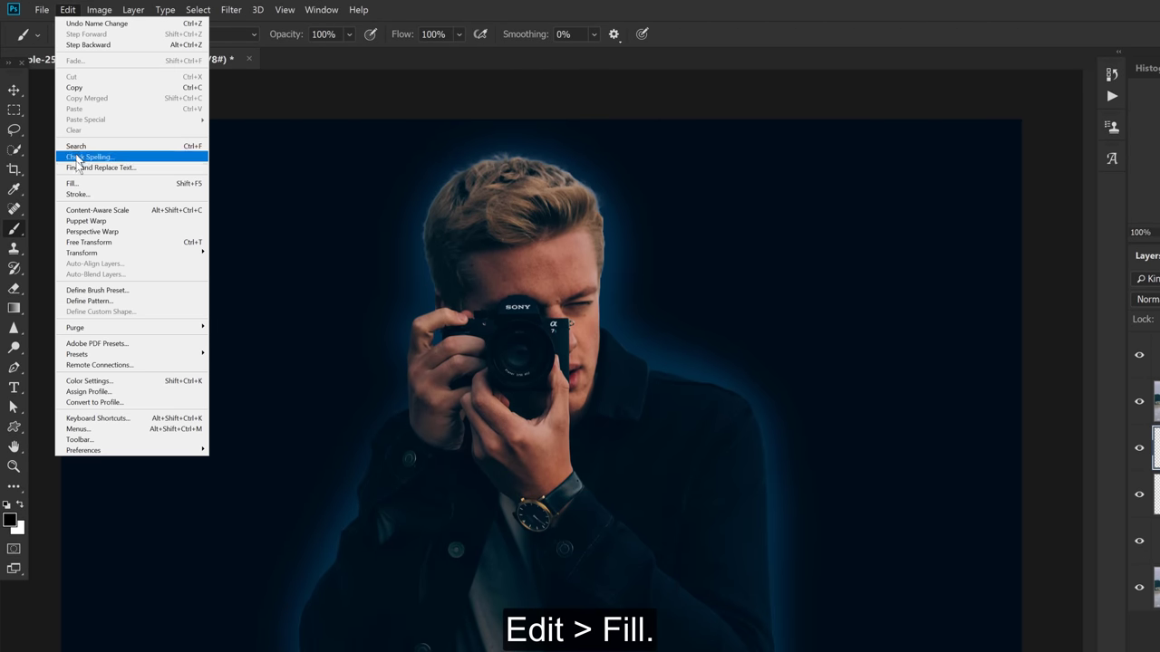
click(77, 186)
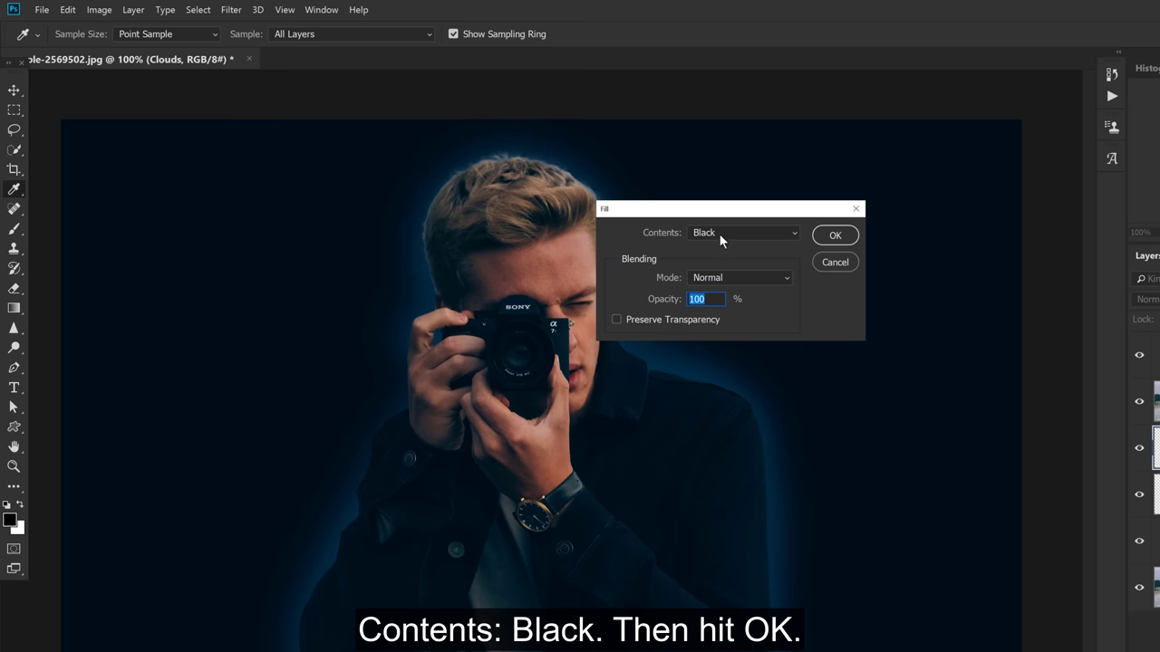
click(828, 235)
key(b)
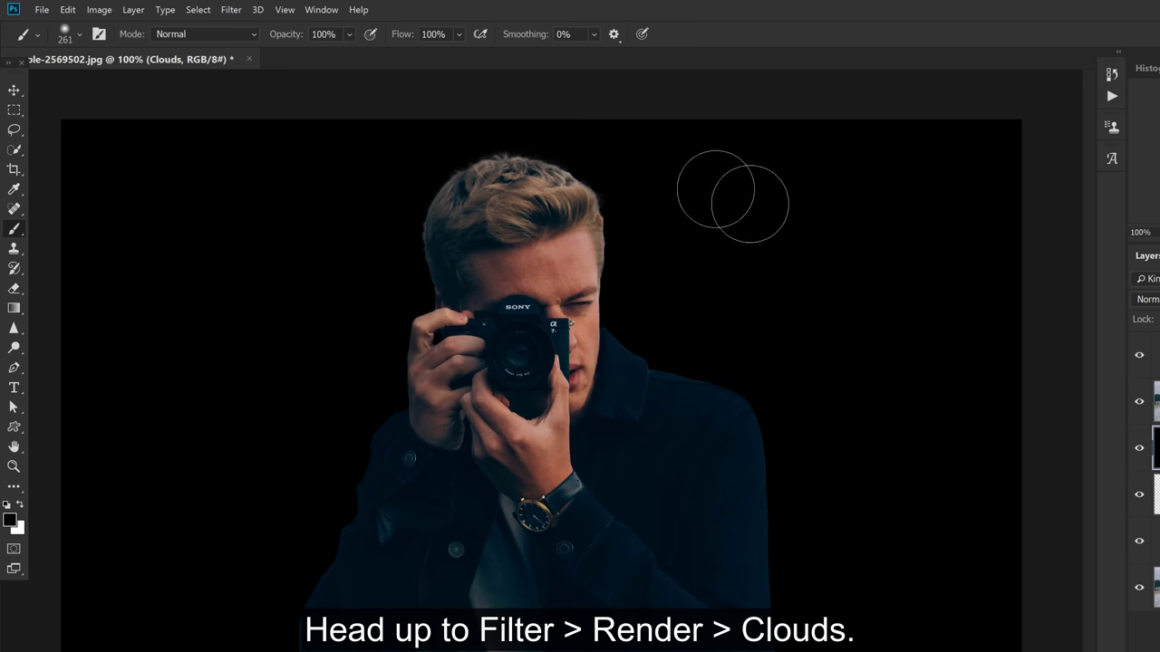
click(238, 10)
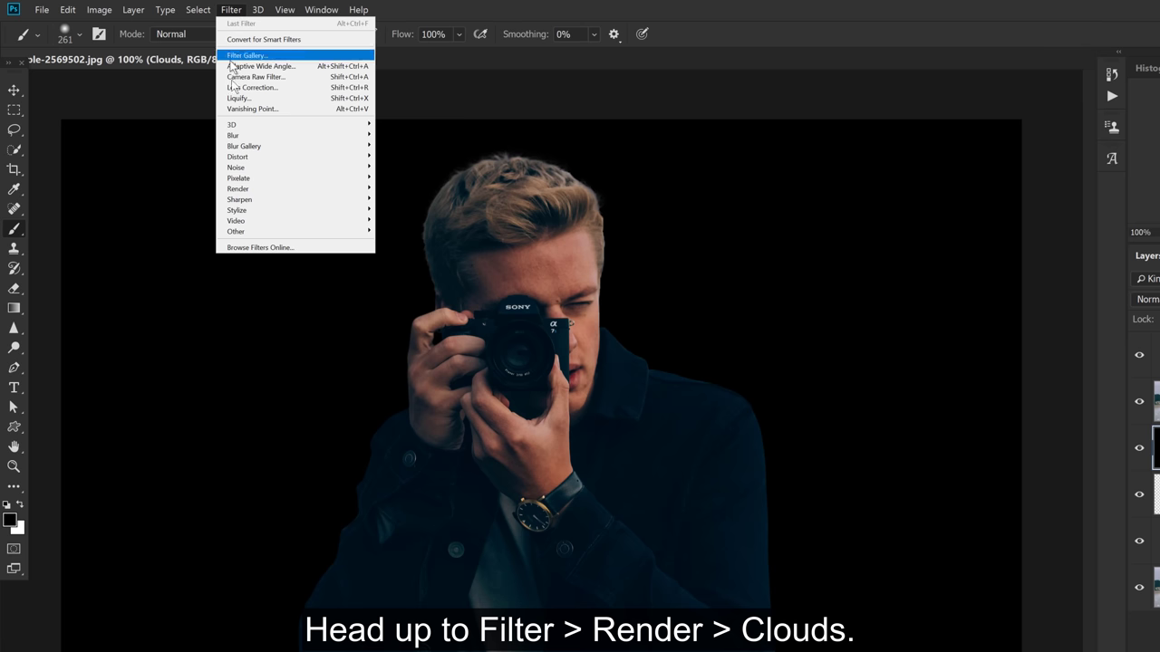
mouse_move(294, 188)
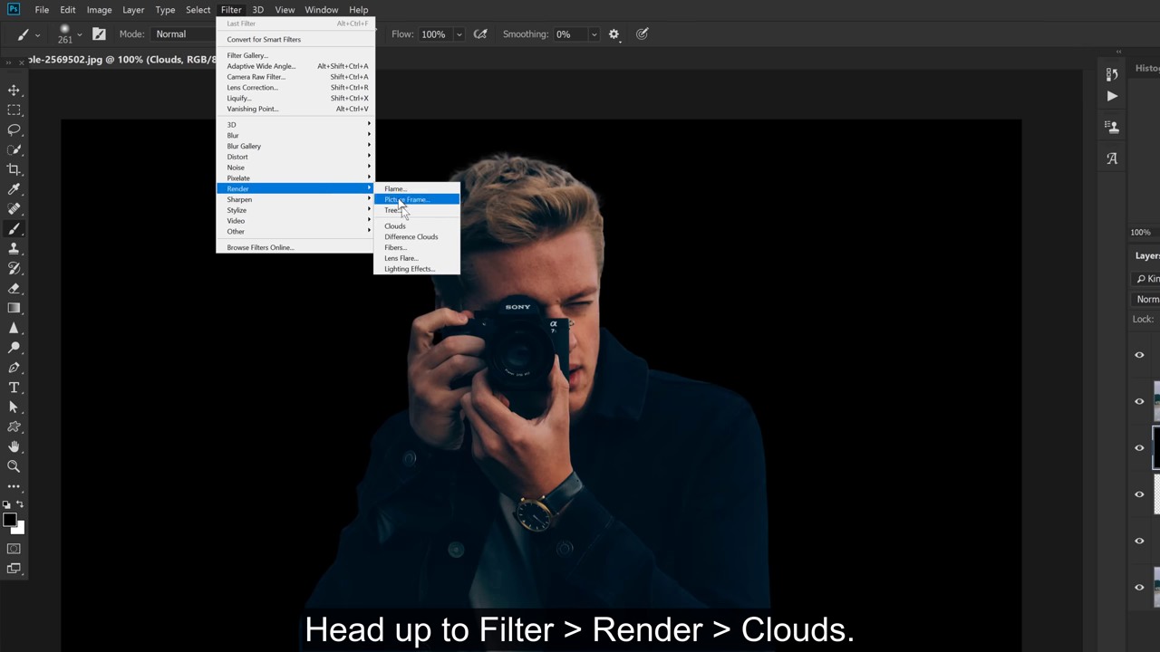
Step: Render clouds, set the layer to Color Dodge, and hide it with a black mask
click(412, 228)
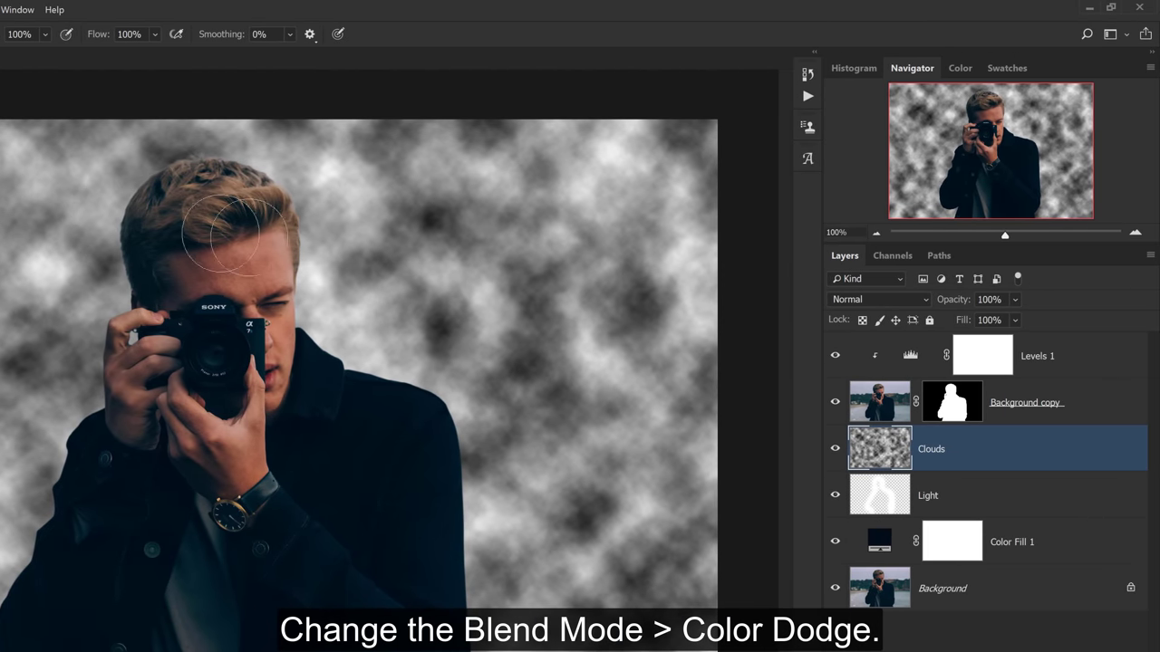
click(847, 301)
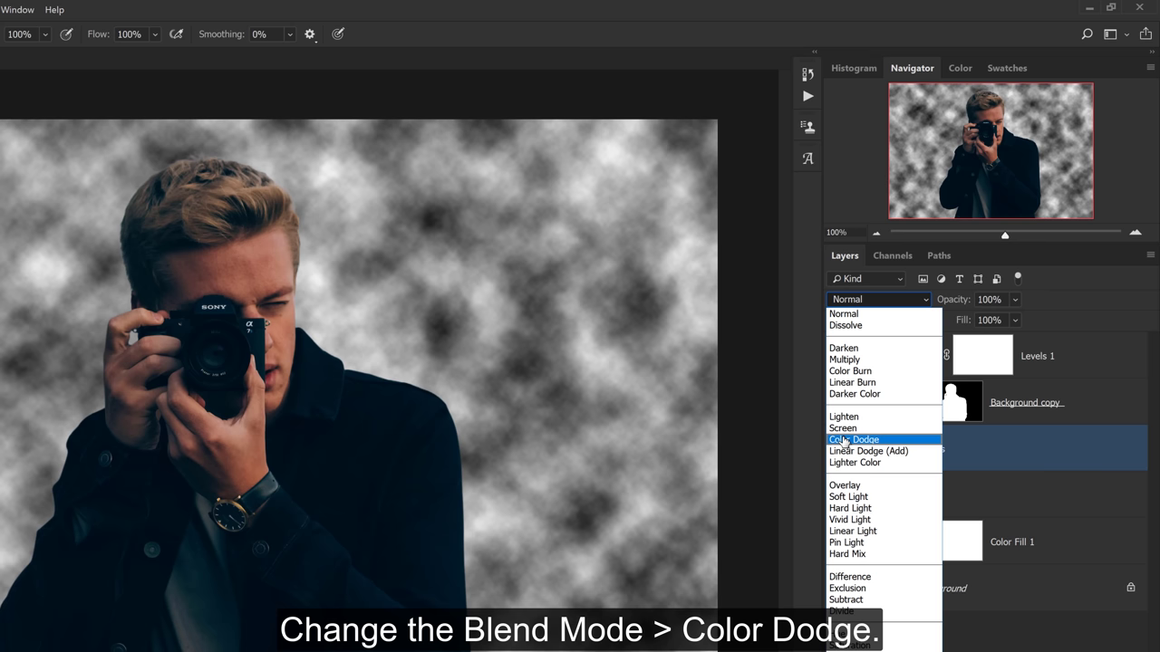
click(843, 439)
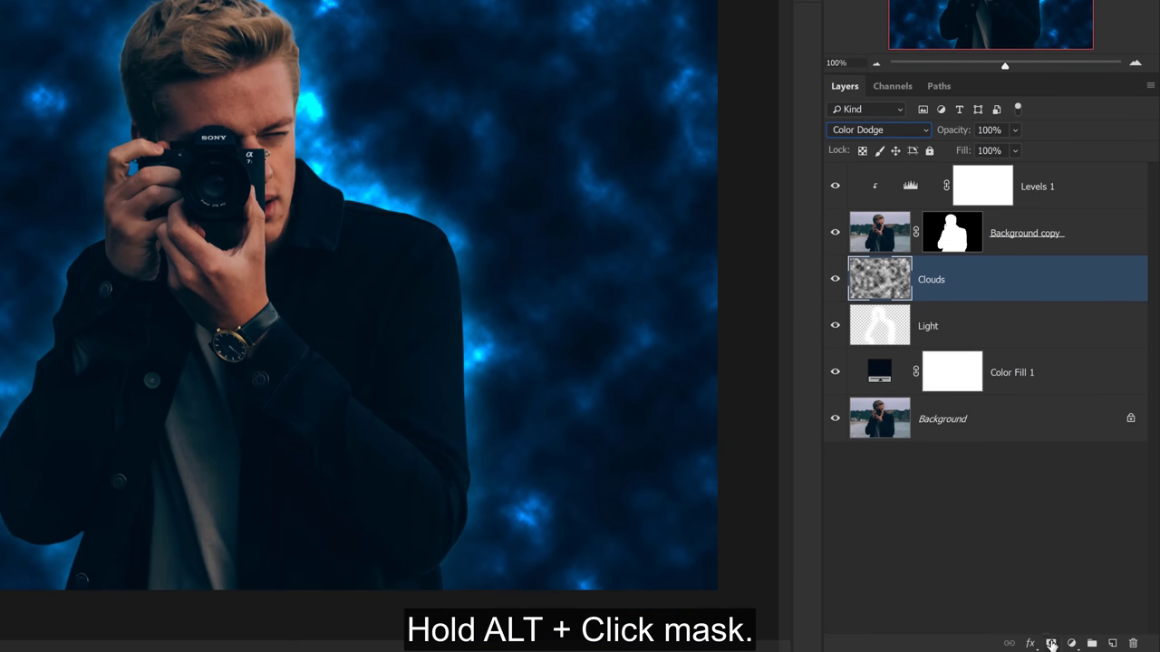
alt+click(1051, 643)
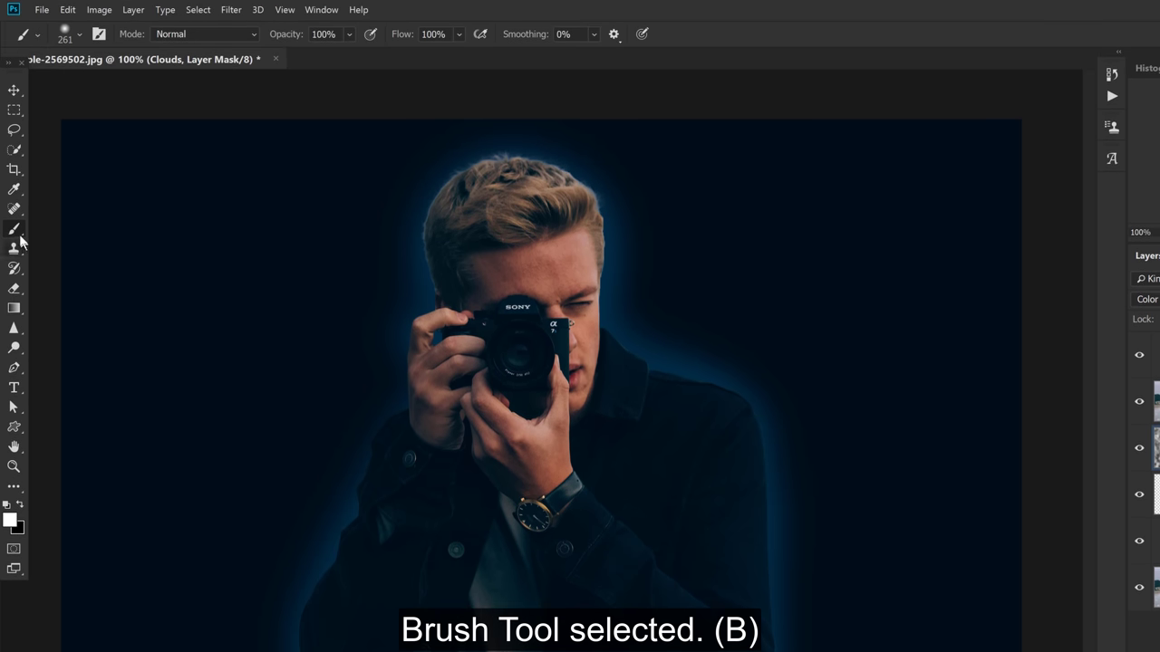
Step: Paint the cloud glow back around the man's head with a Soft Round brush
click(68, 34)
double_click(62, 215)
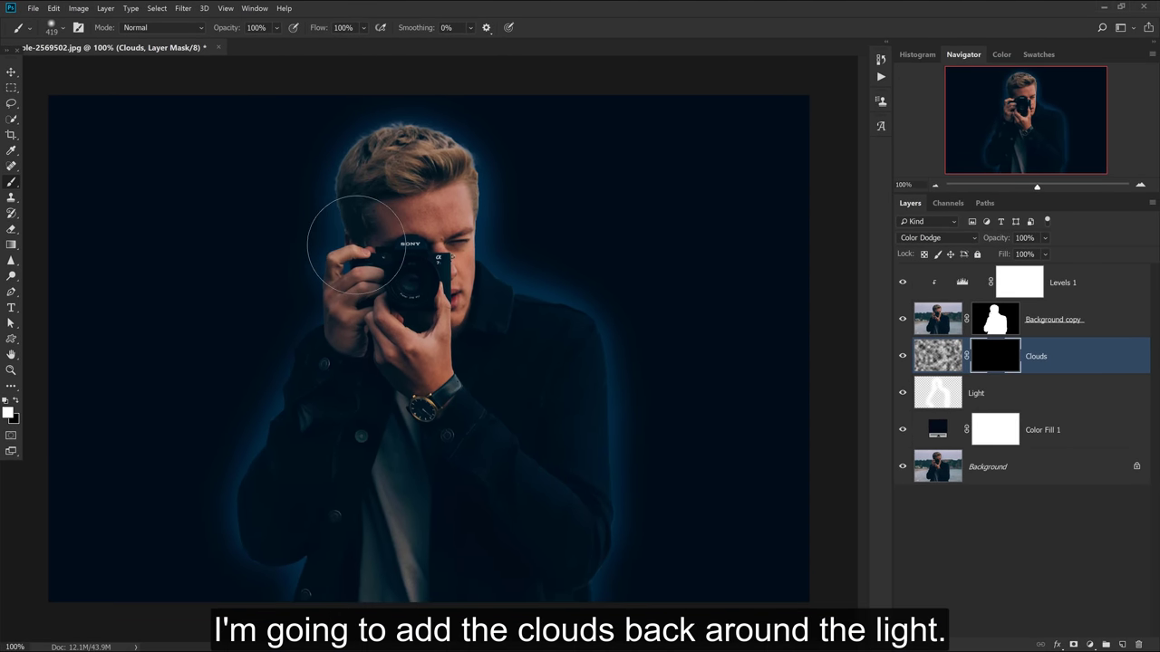
mouse_move(436, 165)
mouse_down()
mouse_move(570, 362)
mouse_move(594, 439)
mouse_move(565, 562)
mouse_up()
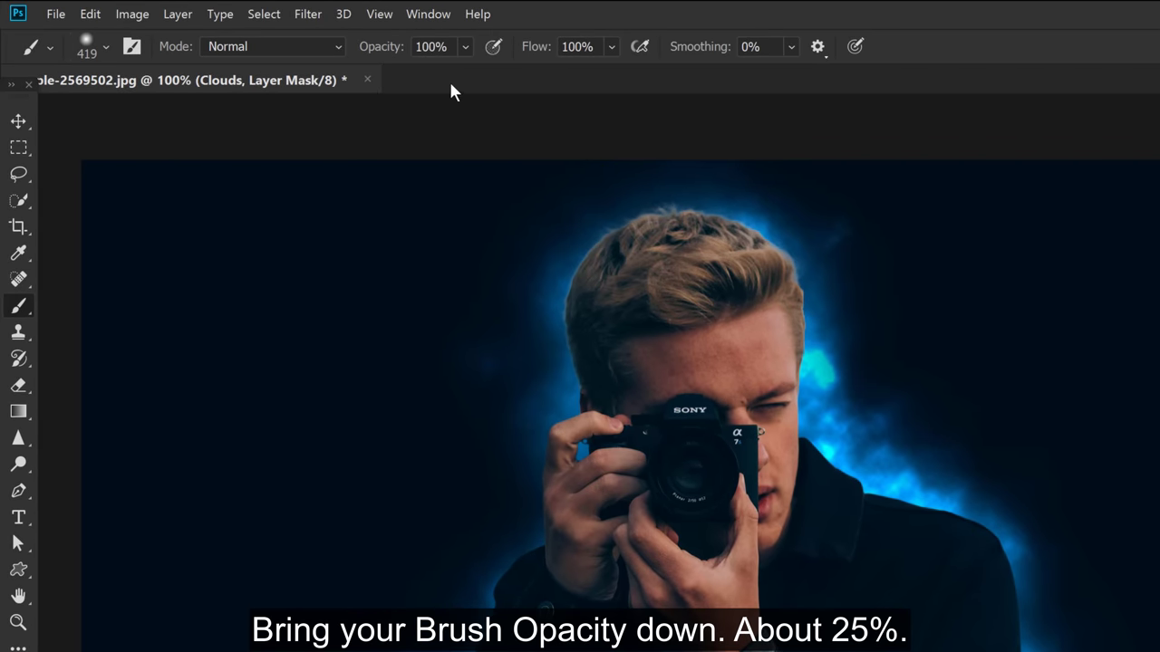
Step: At 25% opacity, paint faint clouds down both sides of the figure and upper left
click(414, 48)
text(25)
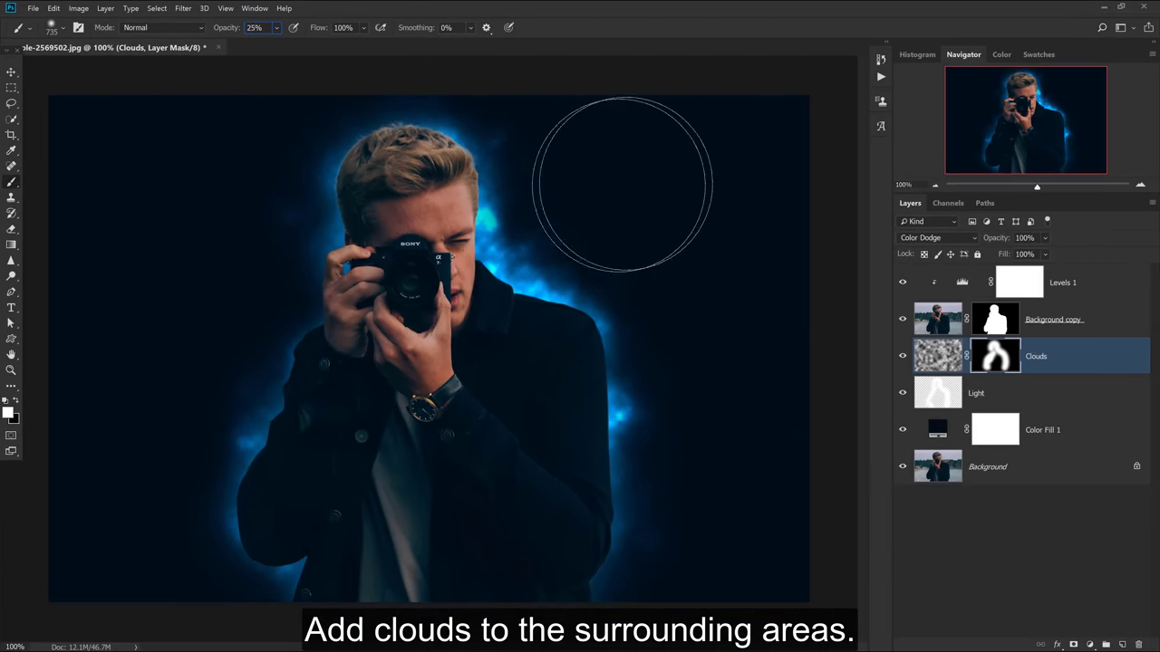
mouse_move(690, 196)
mouse_down()
mouse_move(679, 375)
mouse_move(694, 440)
mouse_move(666, 473)
mouse_up()
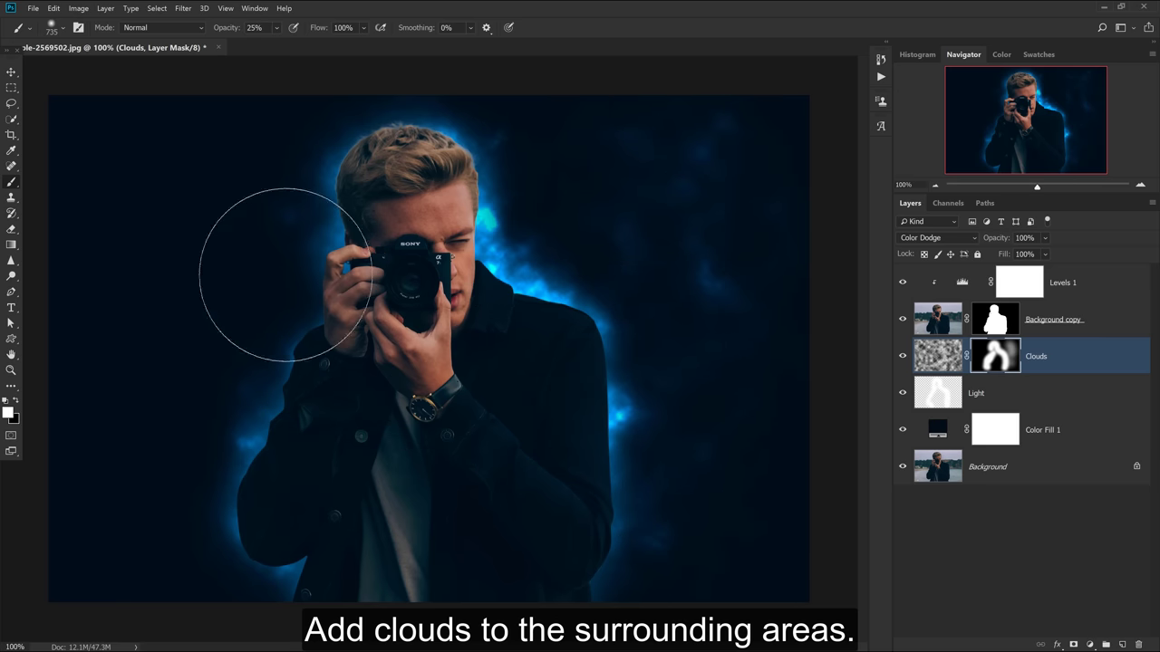
drag(275, 259, 254, 193)
mouse_move(253, 363)
mouse_down()
mouse_move(245, 441)
mouse_move(259, 505)
mouse_up()
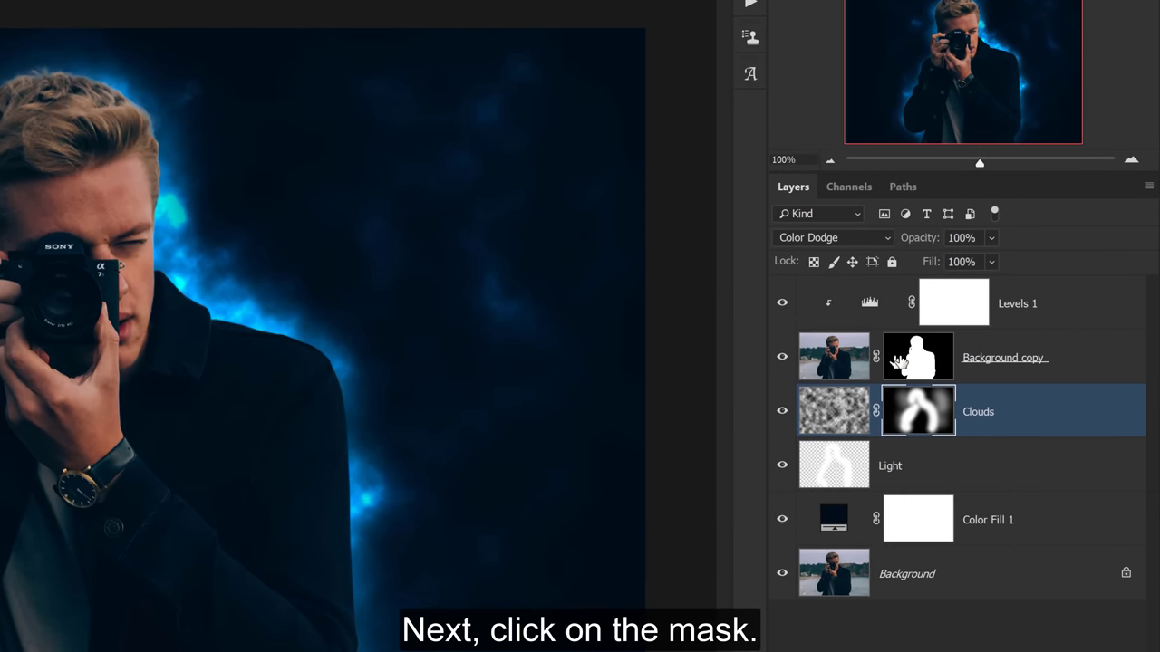
click(924, 365)
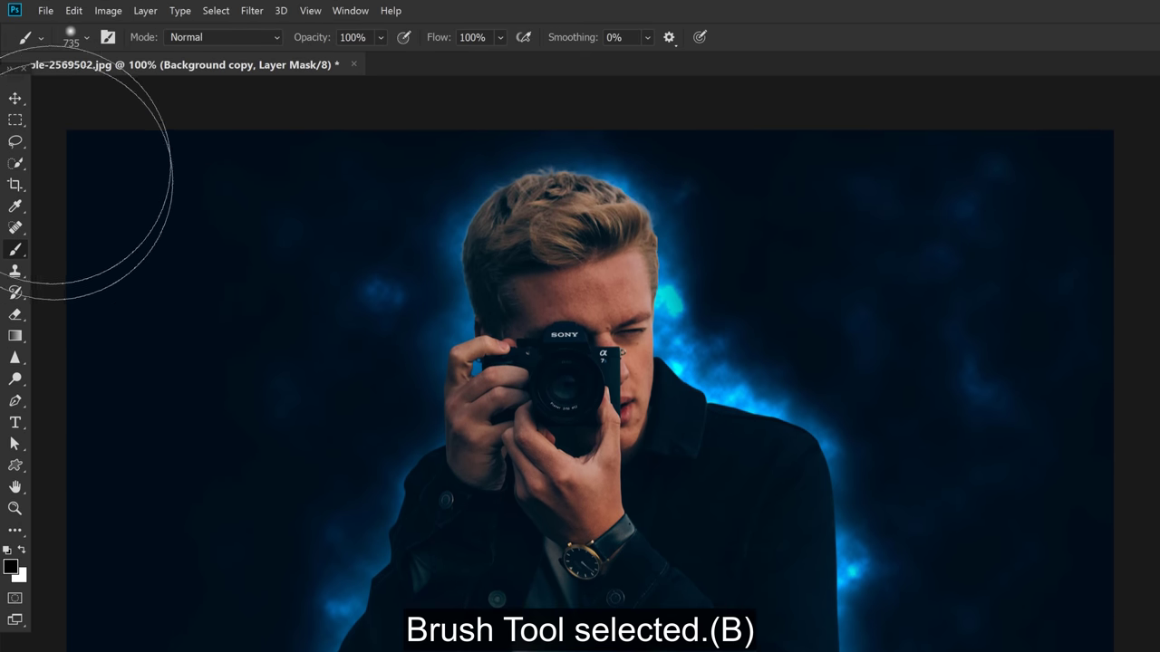
Step: Soften the Background copy mask along the jacket edges with a Soft Round brush sized 120-225 px
click(73, 41)
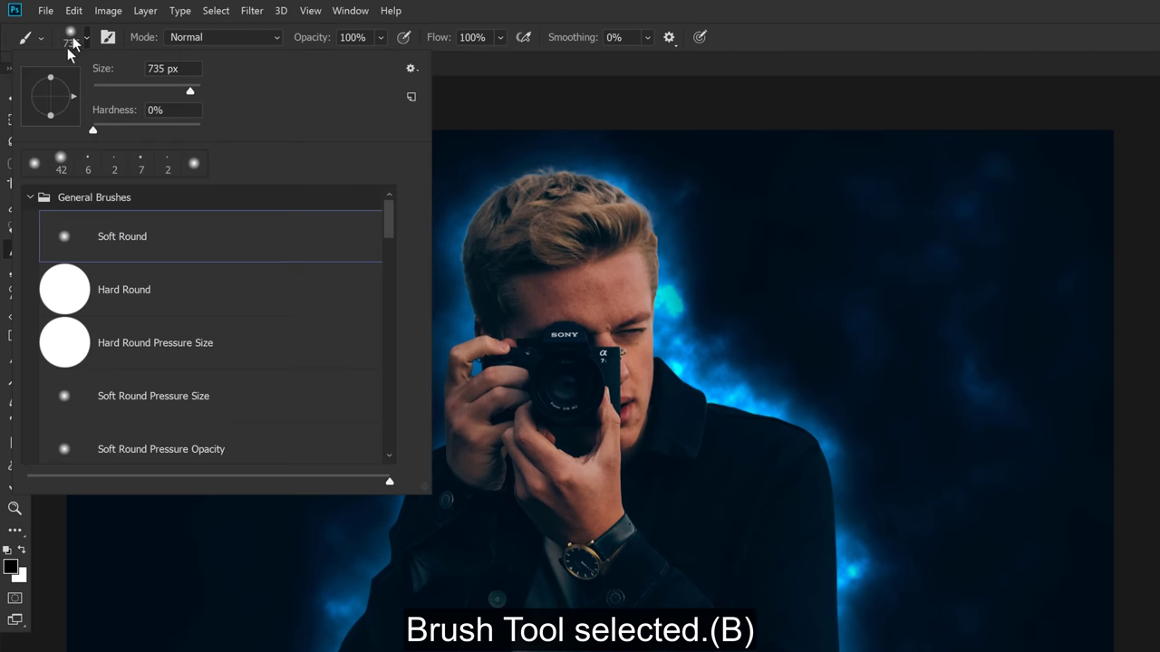
double_click(72, 236)
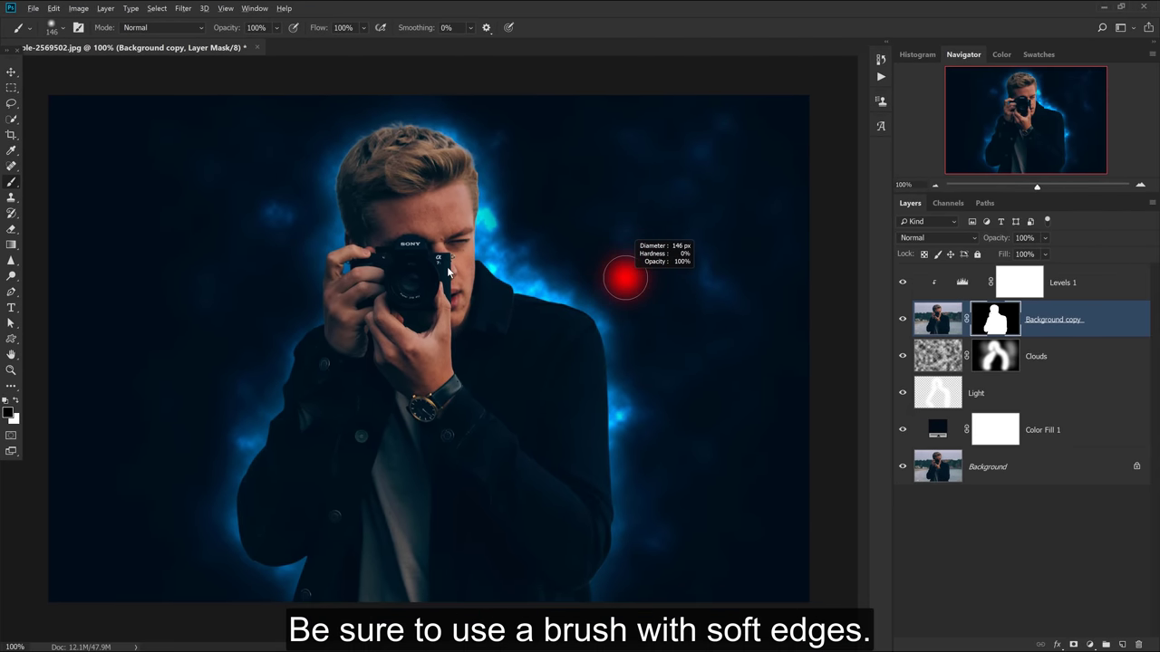
mouse_move(494, 282)
mouse_down()
mouse_move(467, 279)
mouse_move(598, 272)
mouse_up()
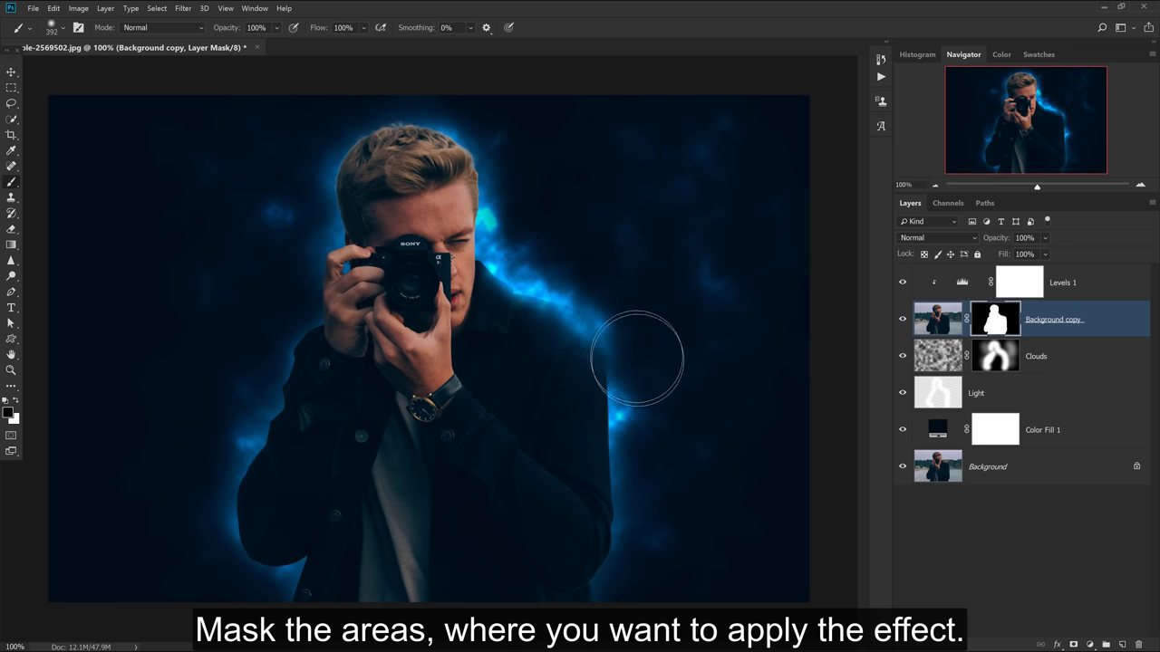
mouse_move(671, 492)
mouse_down()
mouse_move(634, 562)
mouse_move(623, 373)
mouse_up()
drag(556, 259, 530, 259)
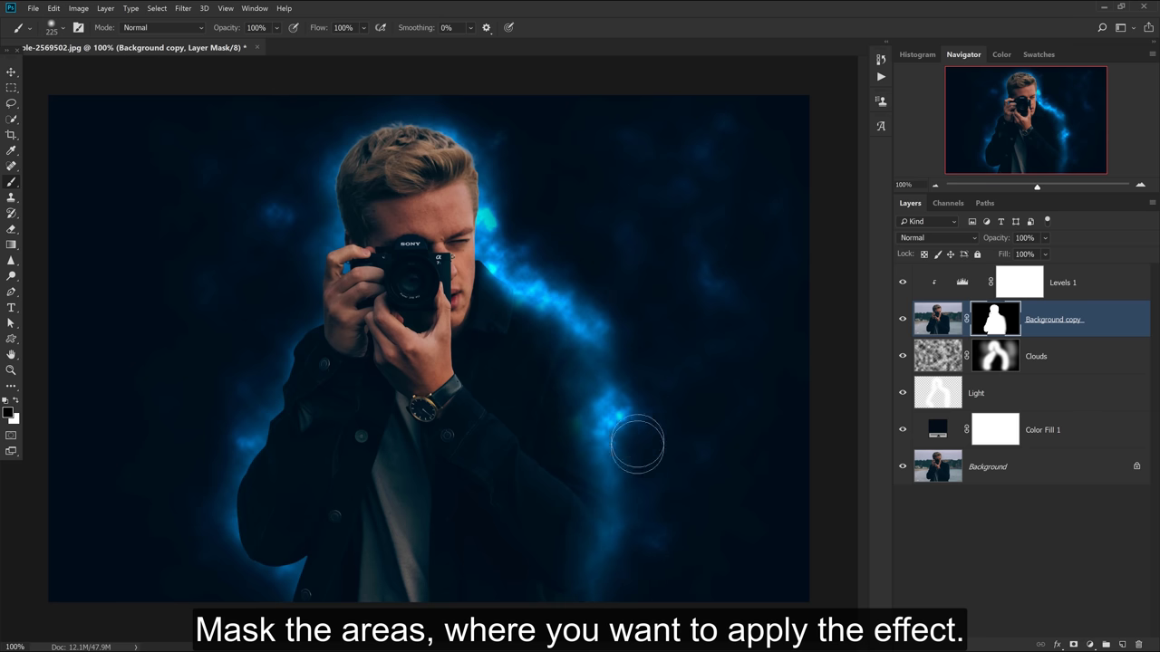
drag(290, 316, 293, 255)
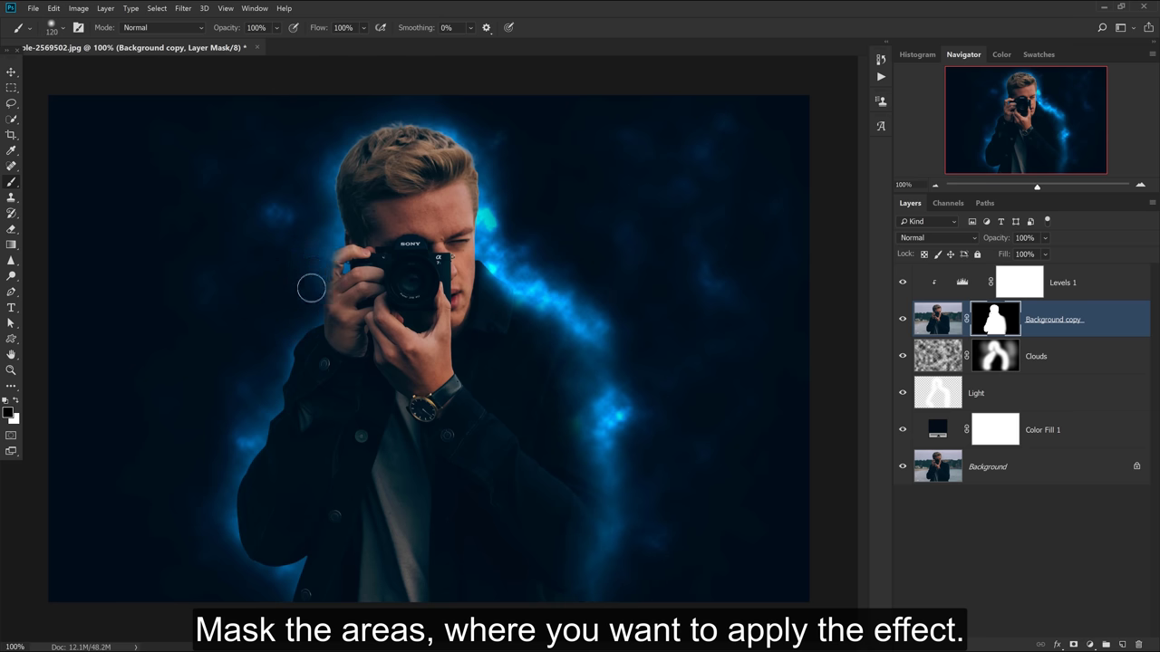
drag(280, 310, 299, 311)
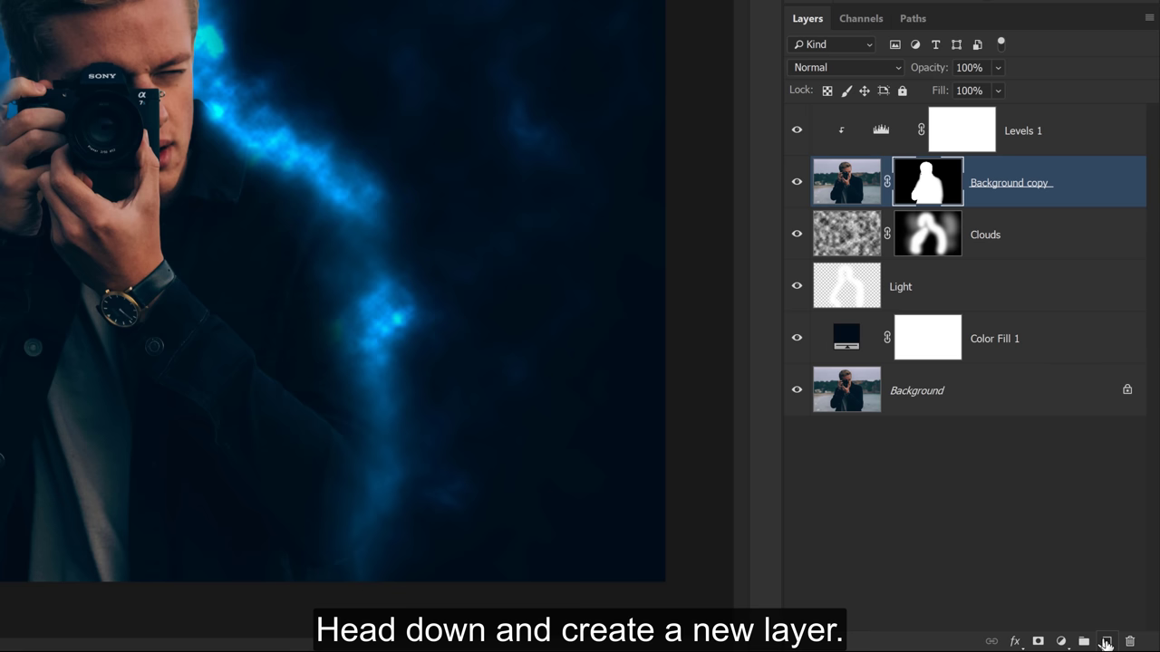
Step: Add a new layer above Levels 1 and name it Small
click(1107, 643)
drag(988, 187, 984, 105)
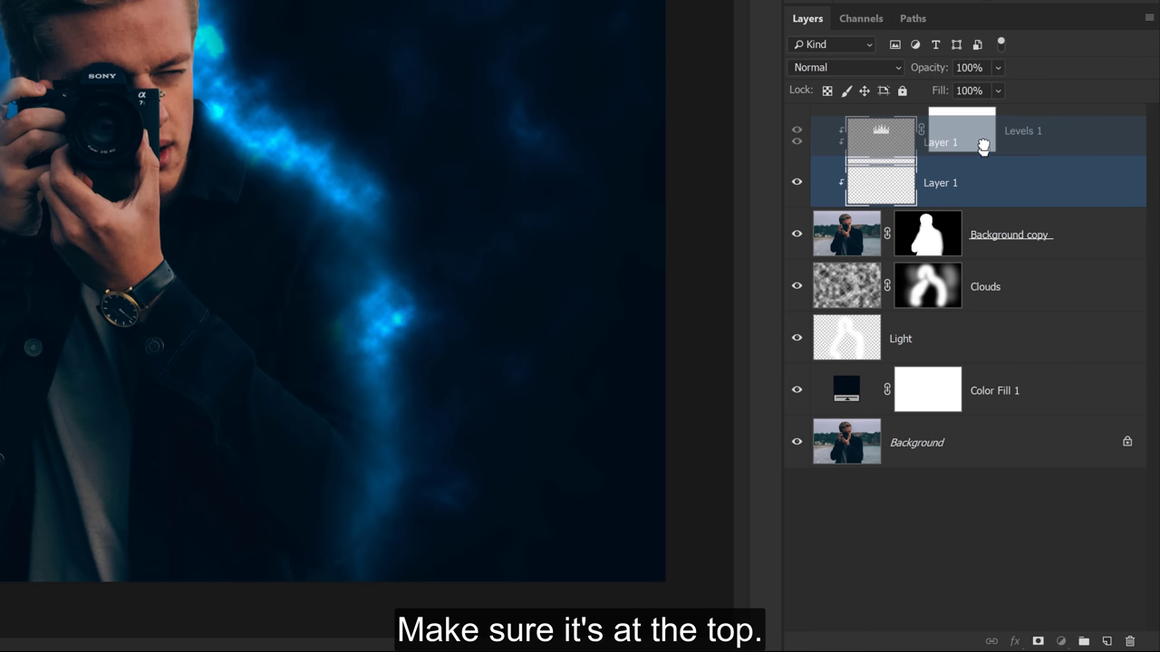
double_click(917, 131)
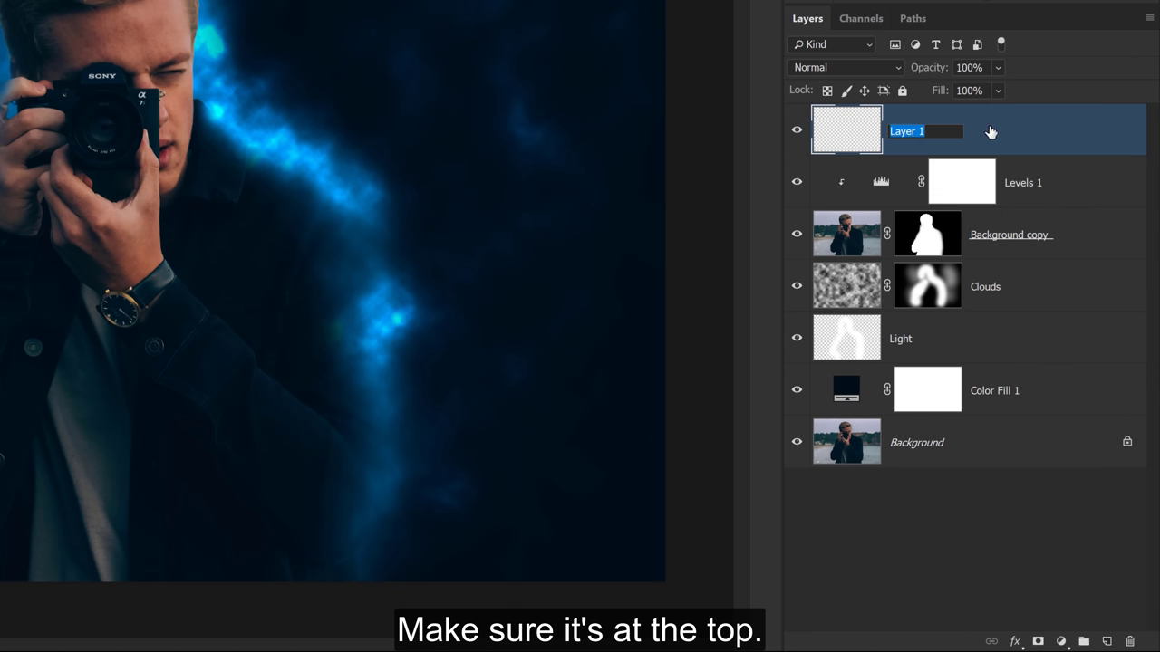
text(S)
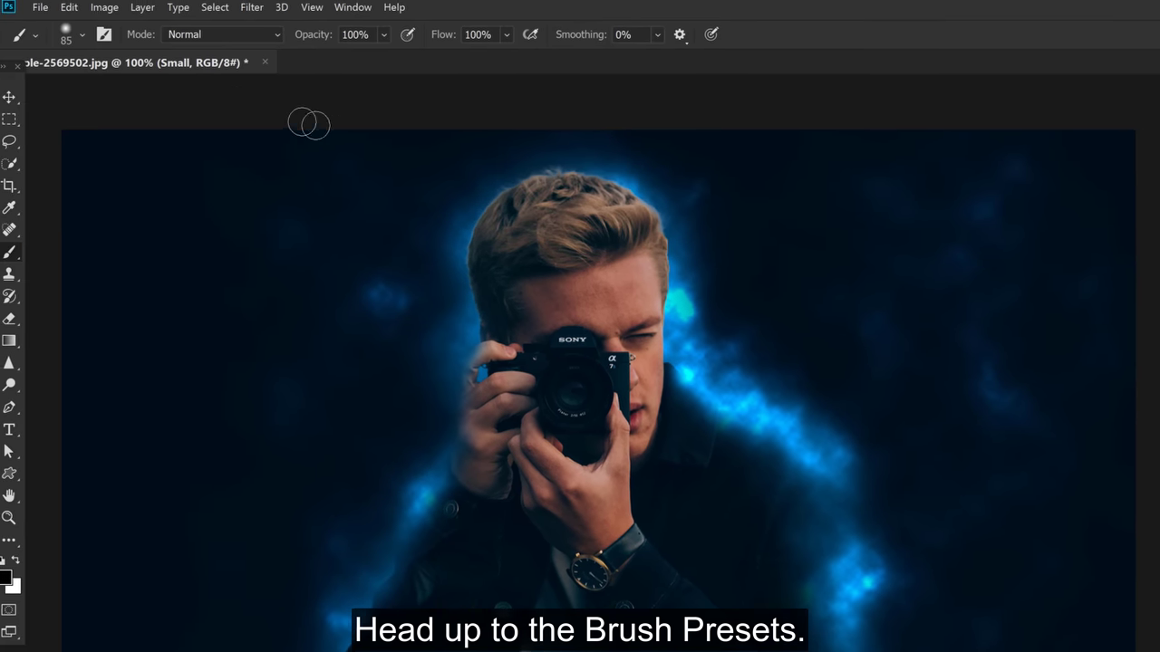
Step: Load the 815 px Glass Brush from the Broken Glass Brush Set and show its Brush Settings
click(90, 38)
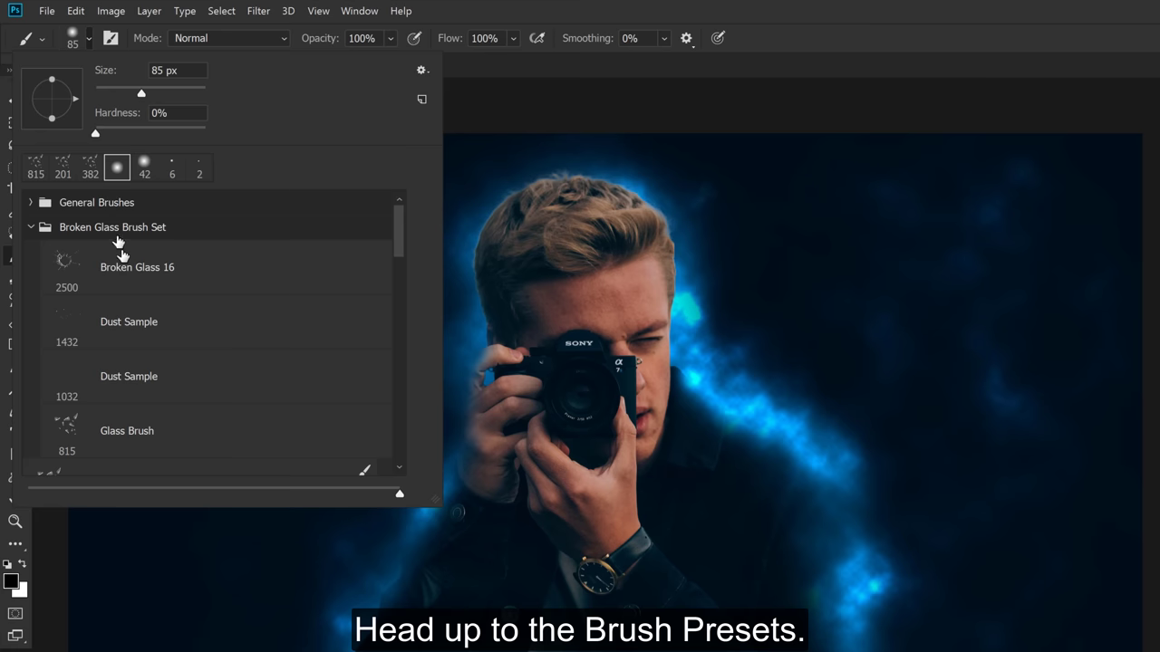
click(141, 425)
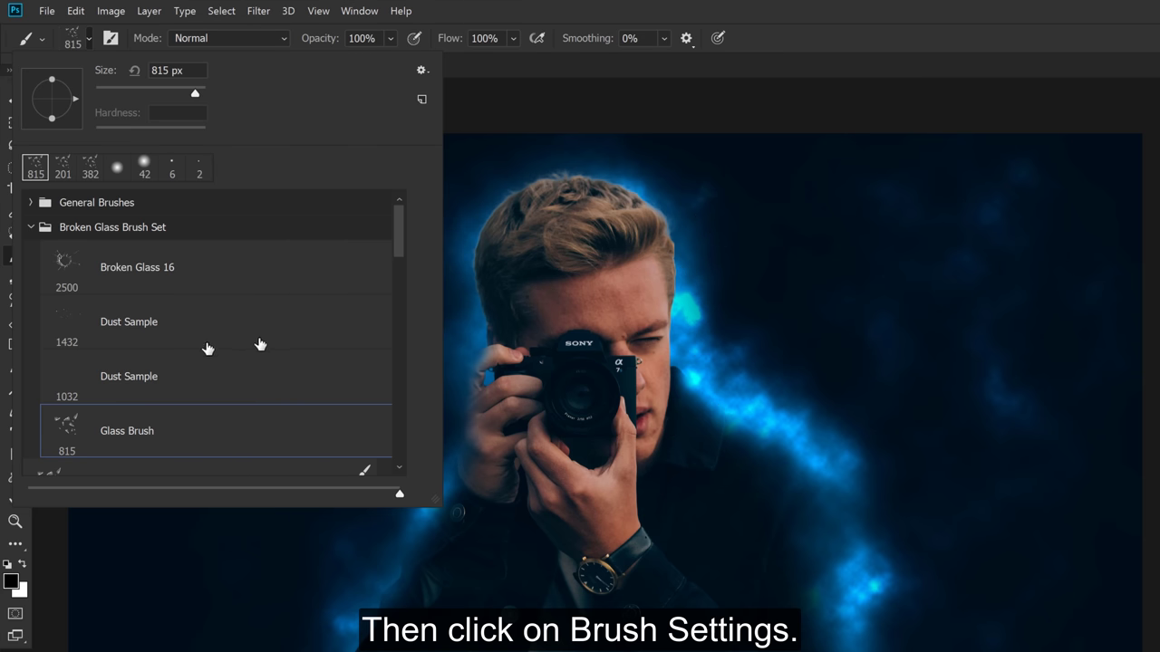
click(110, 39)
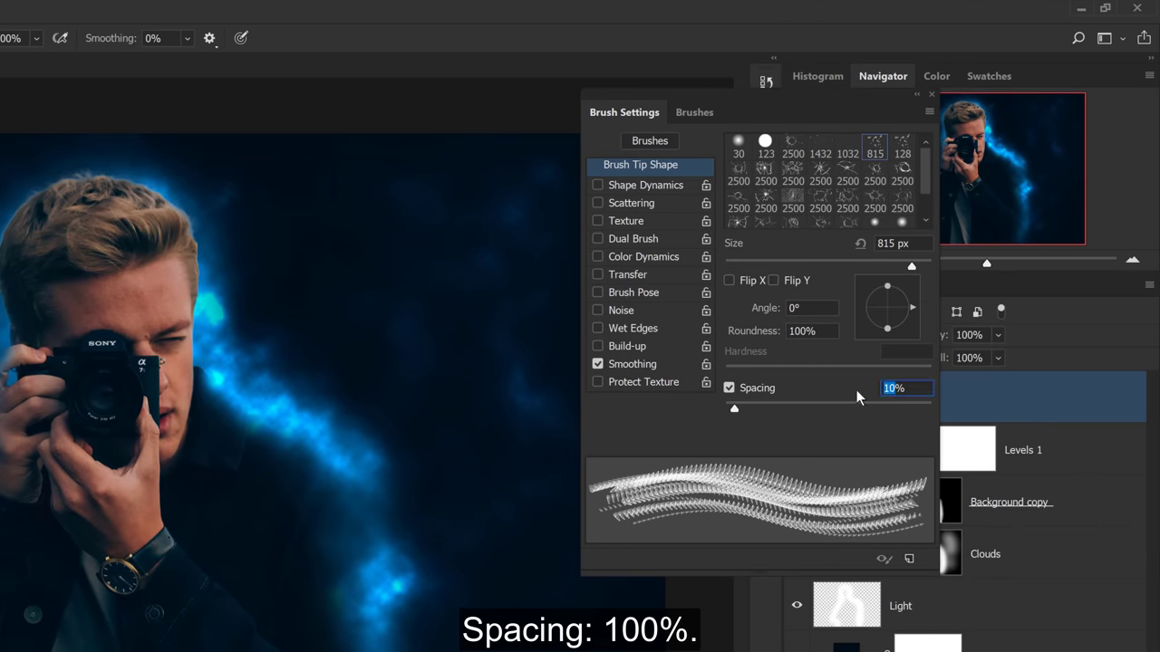
Step: Set brush spacing to 100 and enable Shape Dynamics with 30% size and 50% angle jitter
text(100)
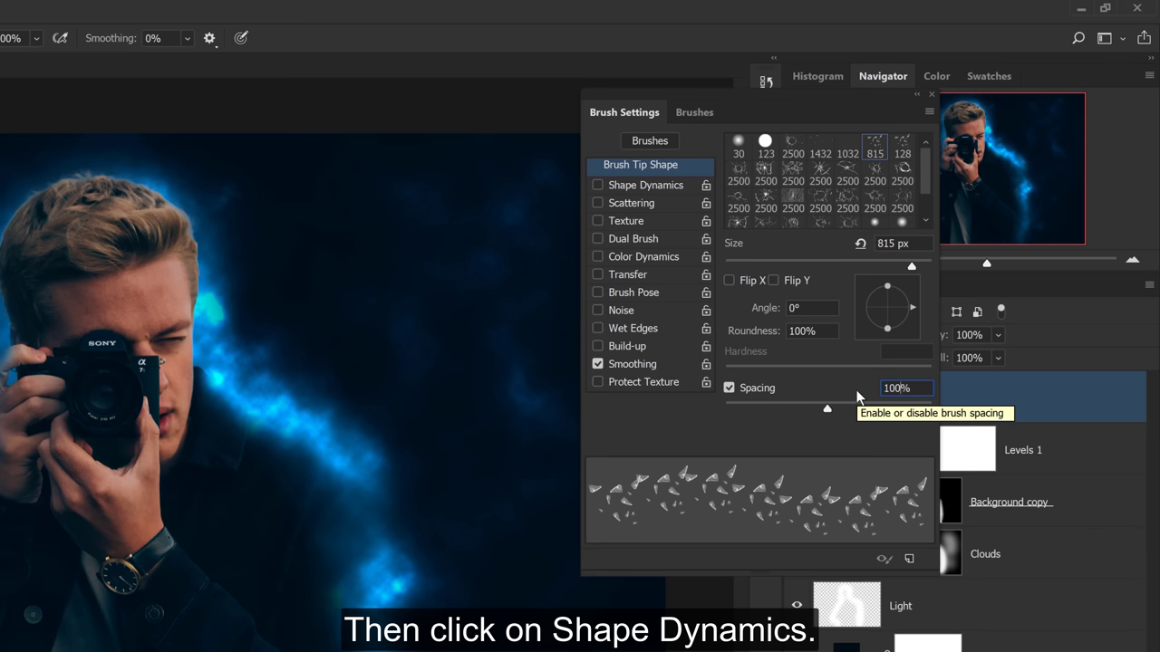
click(671, 185)
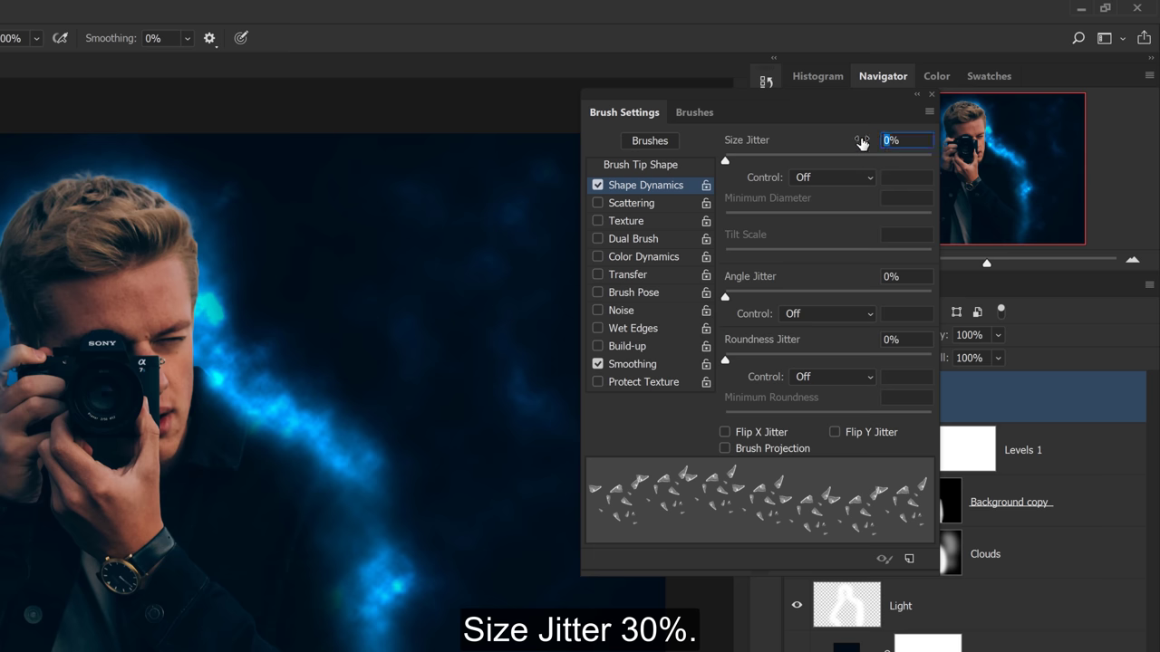
text(30)
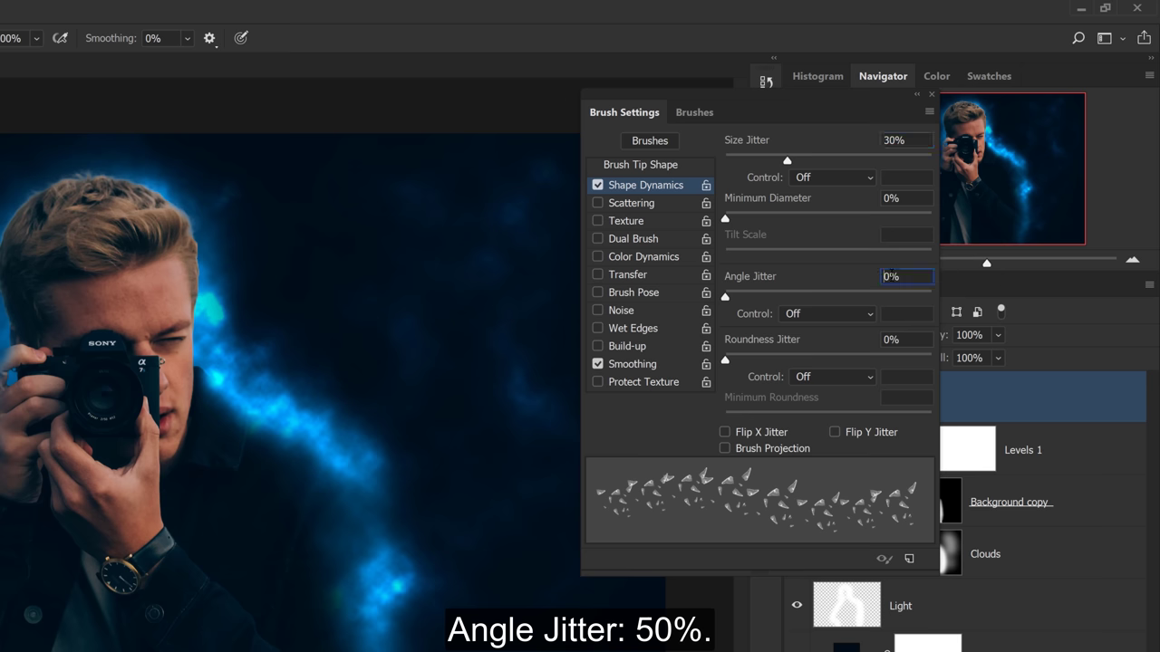
text(50)
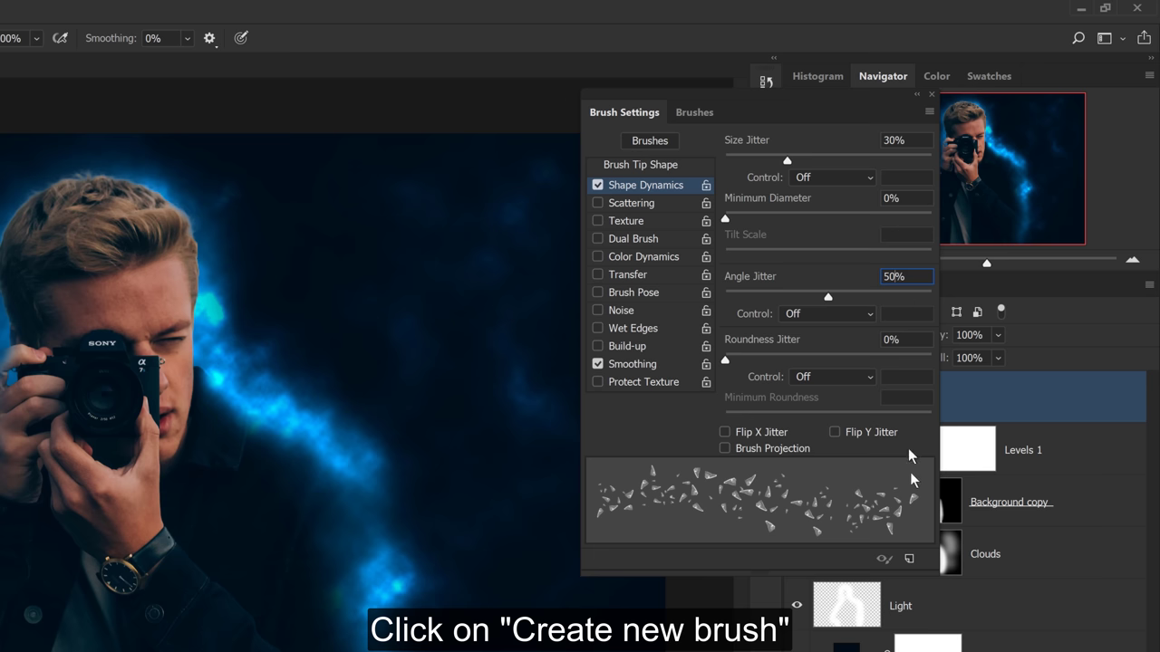
Step: Save the configured brush as a new preset named Glass Brush
click(909, 556)
text(Glass B)
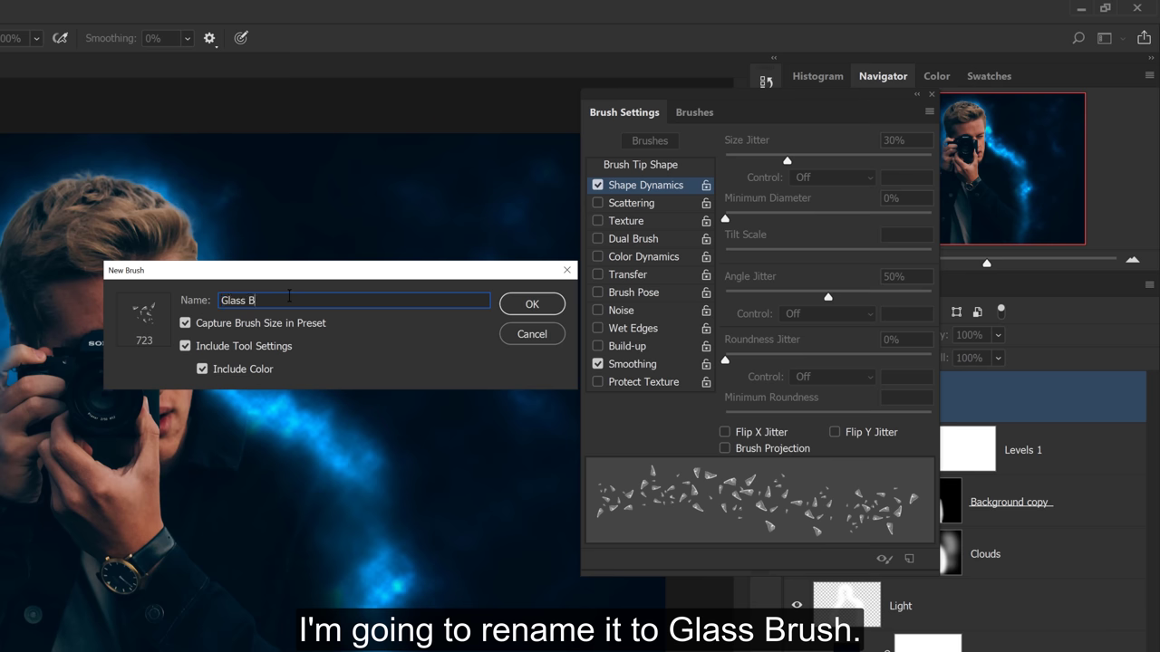
text(rush)
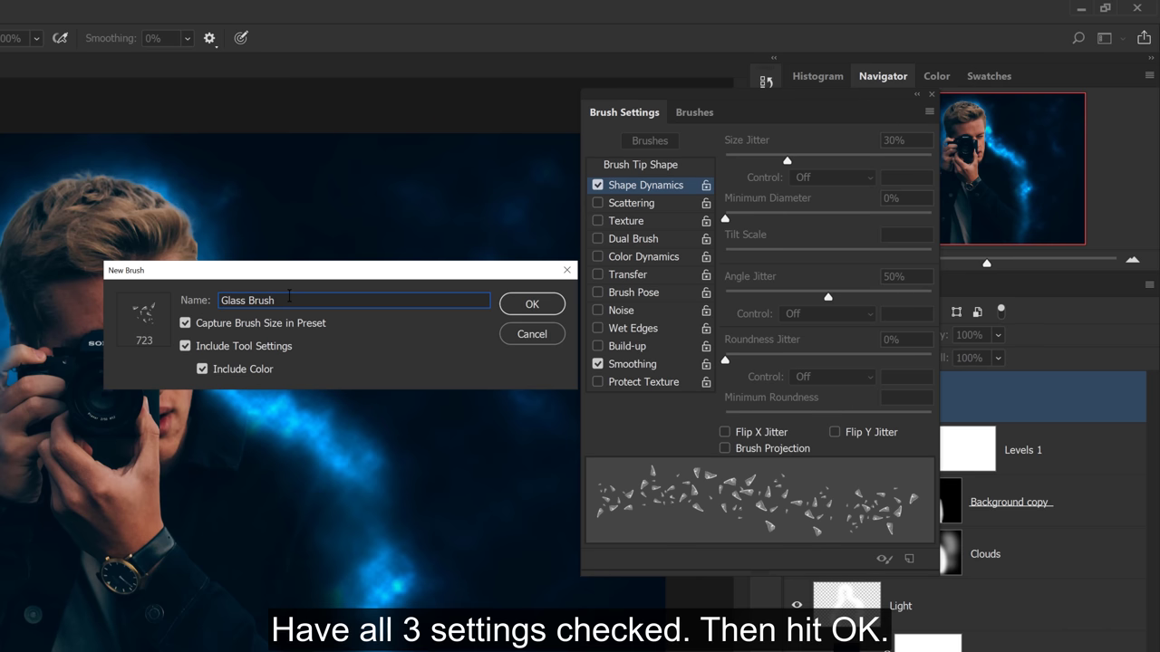
key(Return)
click(278, 263)
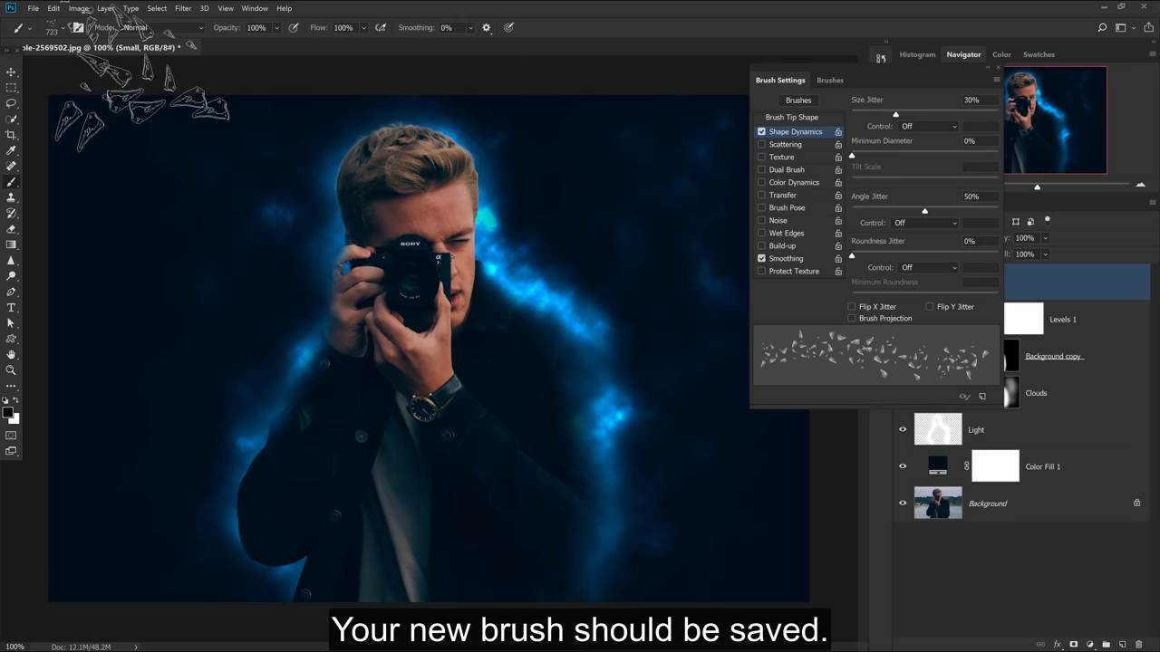
Step: Select the Glass Brush preset and stamp small shards along the shoulder and arm glow
click(64, 31)
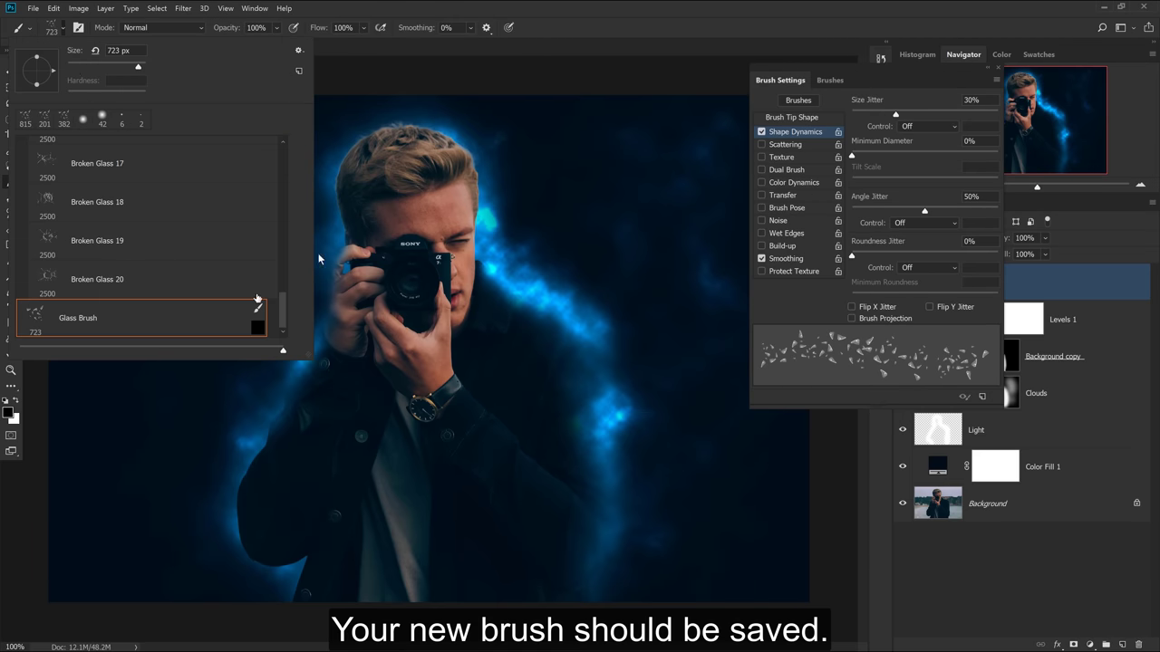
key(Return)
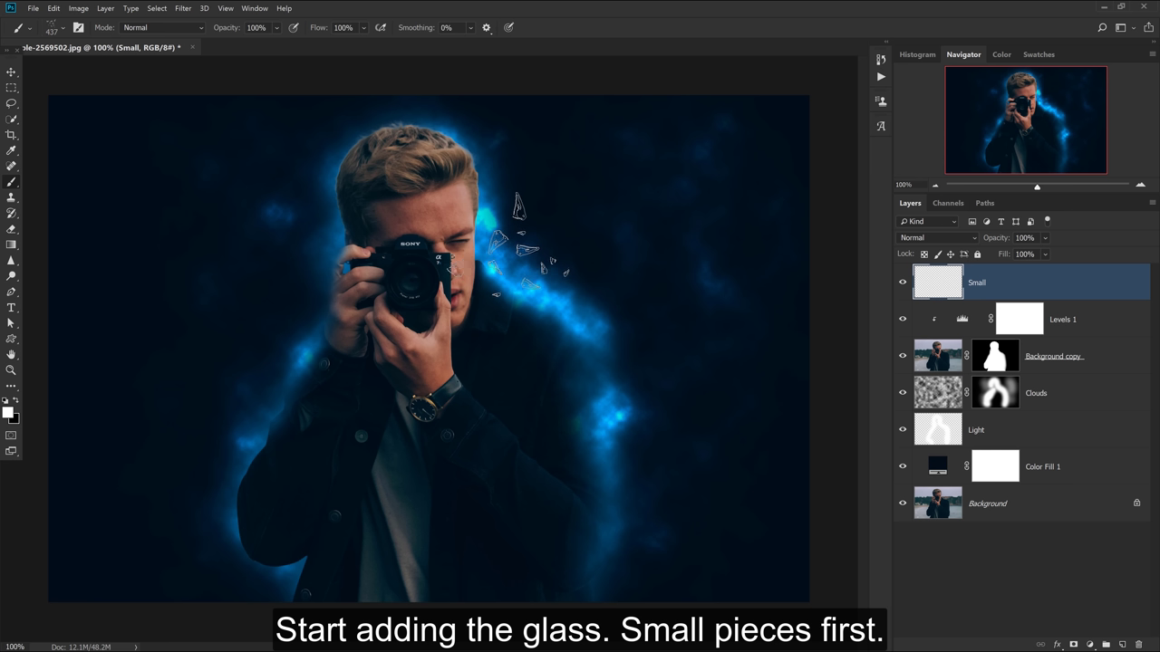
click(530, 243)
click(539, 299)
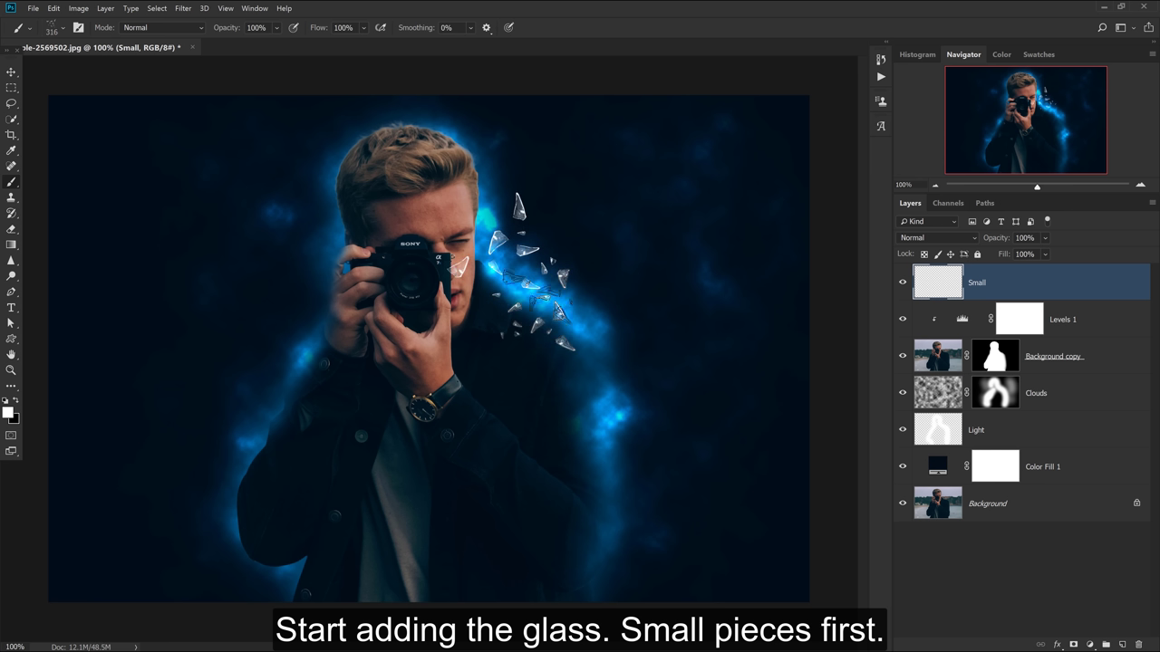
click(570, 340)
click(566, 367)
click(557, 426)
click(594, 390)
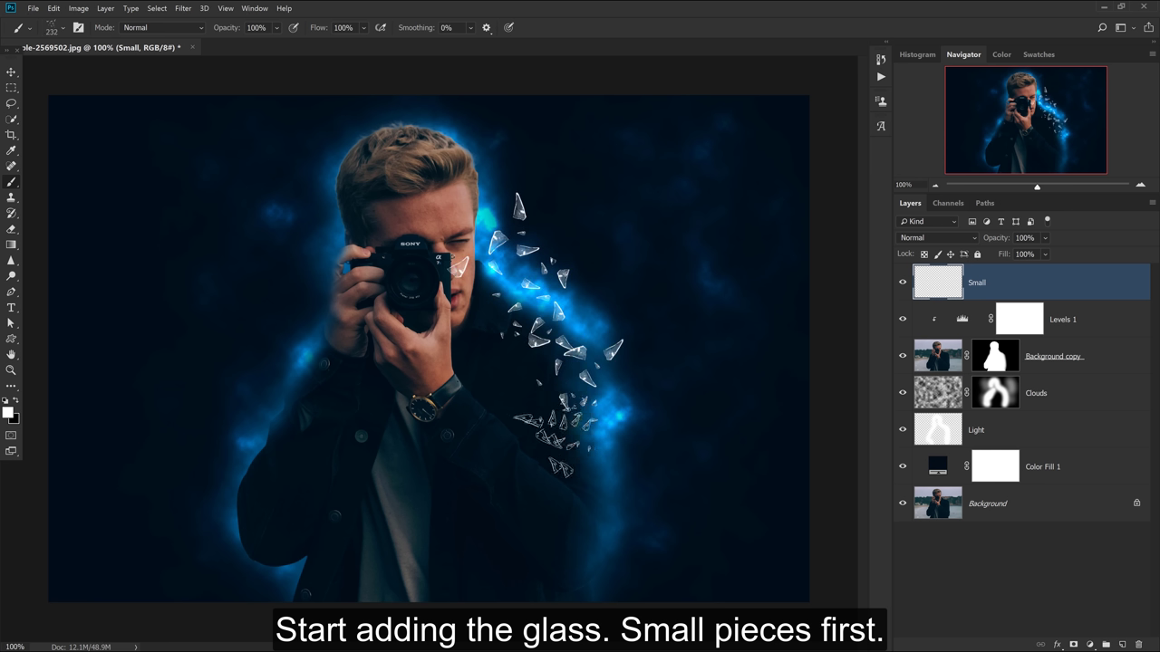
key(ctrl+z)
drag(558, 426, 609, 562)
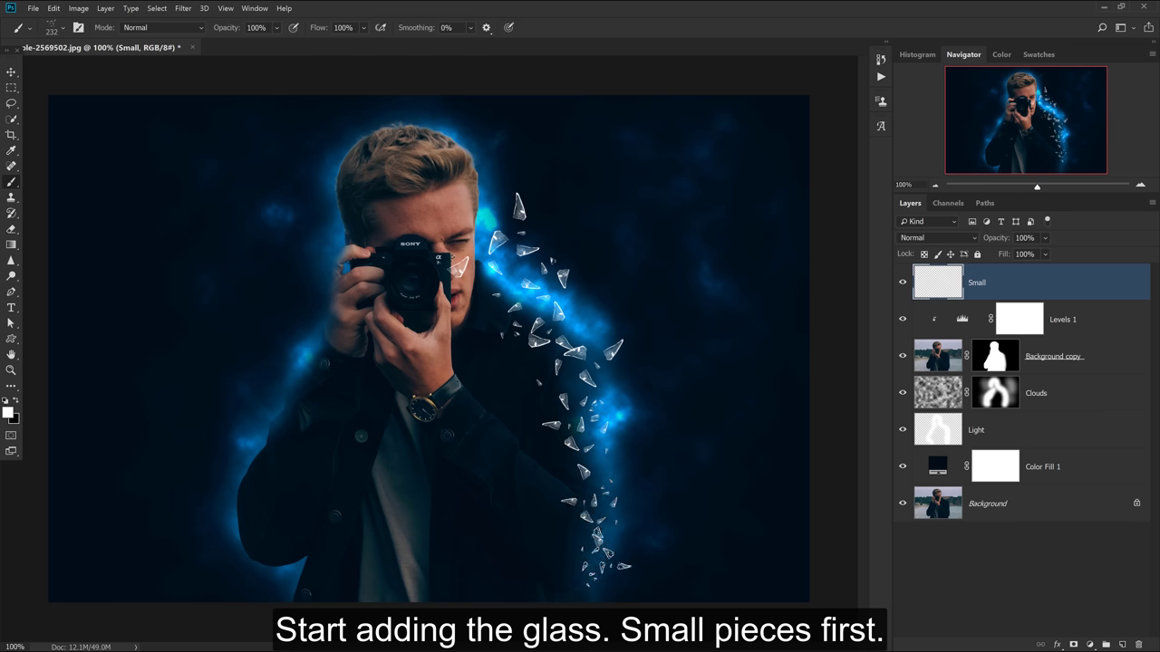
click(589, 471)
Step: With a progressively smaller brush, scatter shards down the left side of the hands
key(ctrl+z)
key(bracketleft)
click(326, 261)
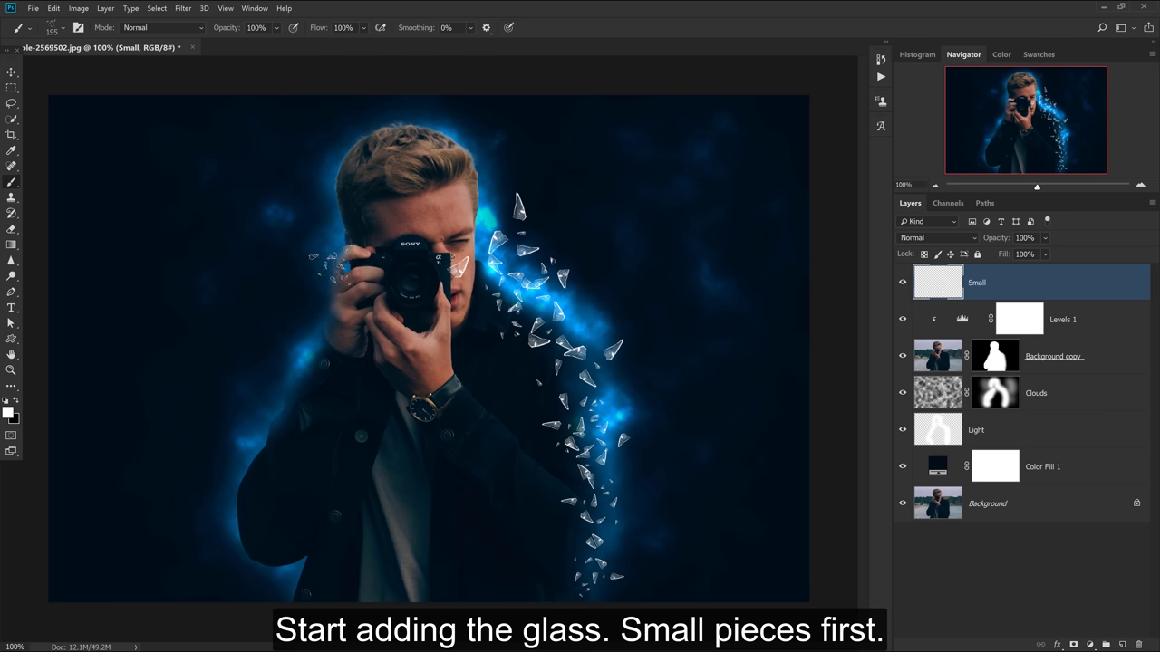
key(bracketleft)
mouse_move(328, 259)
mouse_down()
mouse_move(316, 367)
mouse_move(397, 376)
mouse_up()
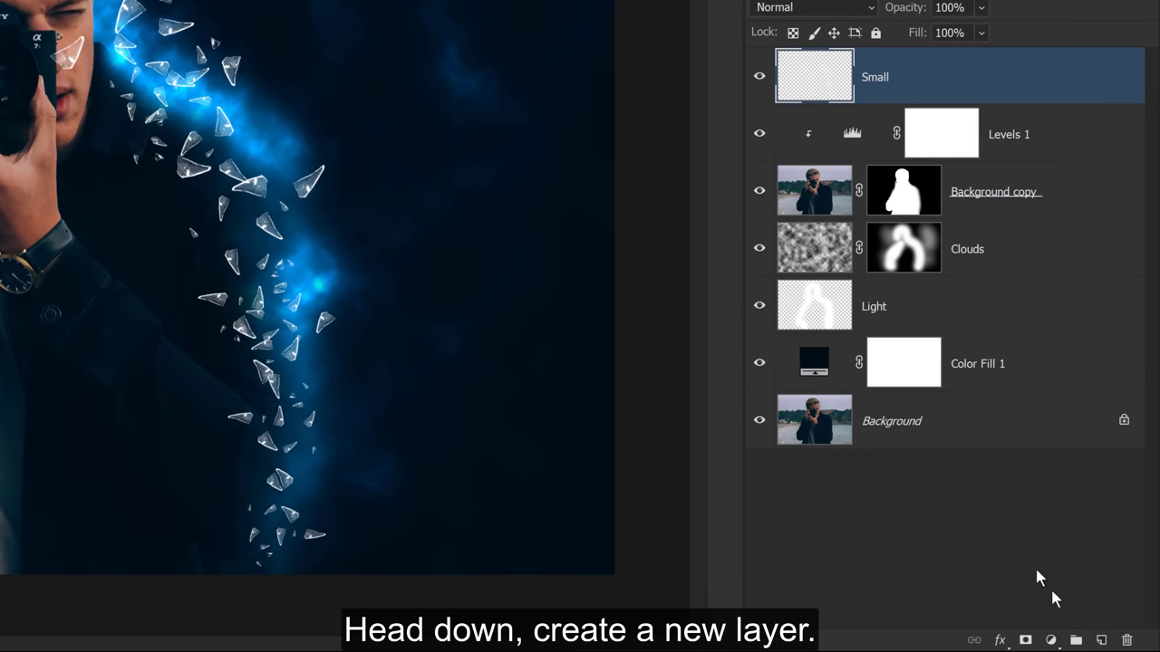
Step: Add a new layer named Medium and enlarge the Glass Brush size
click(1102, 642)
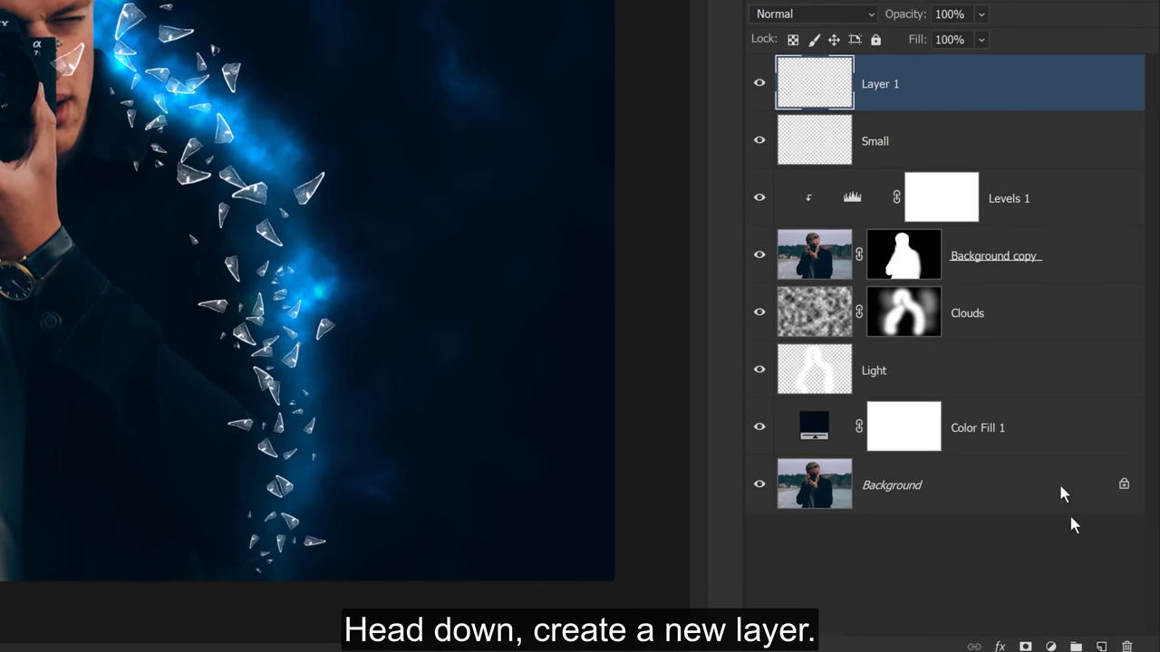
double_click(877, 268)
text(Medium)
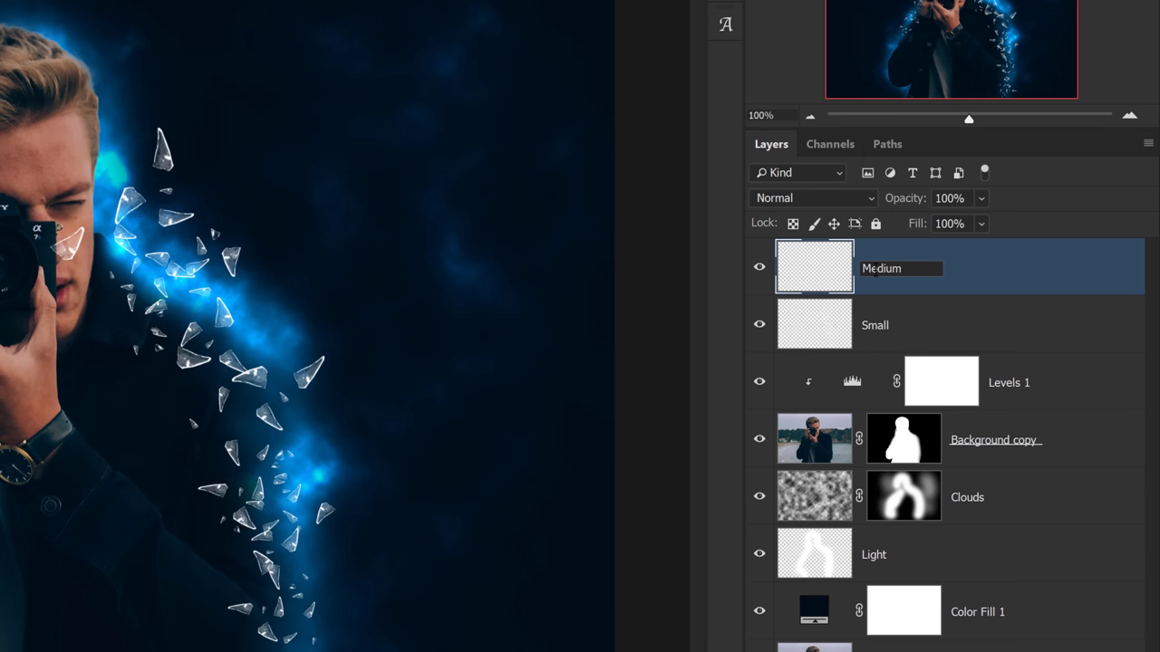
key(Return)
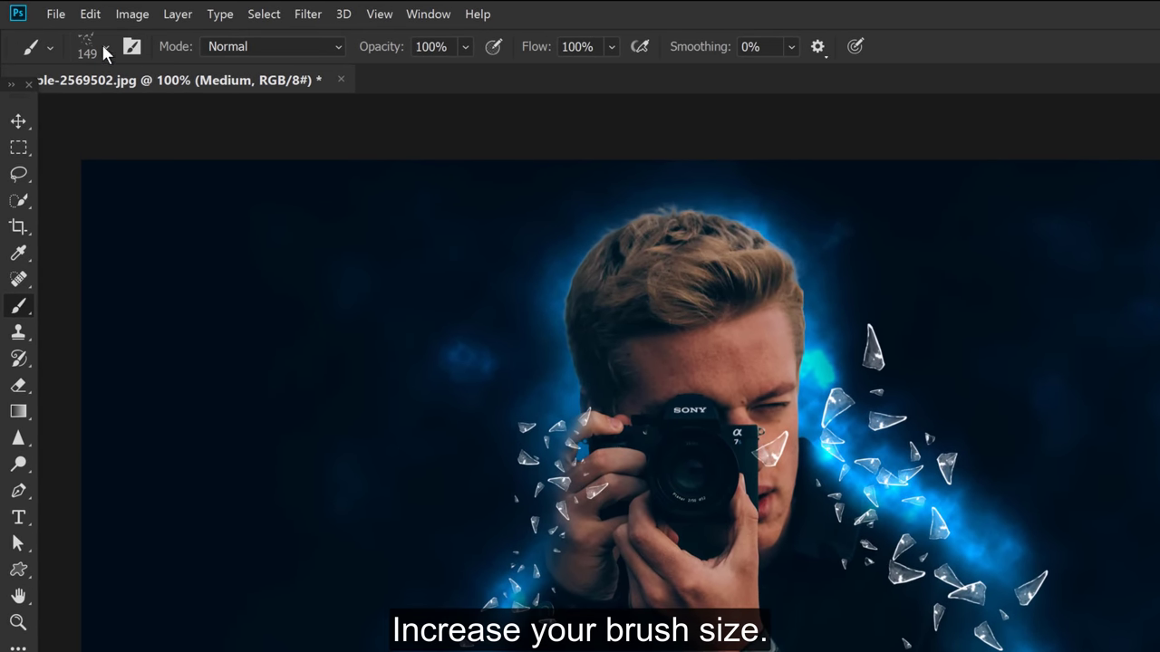
click(105, 50)
drag(194, 112, 214, 112)
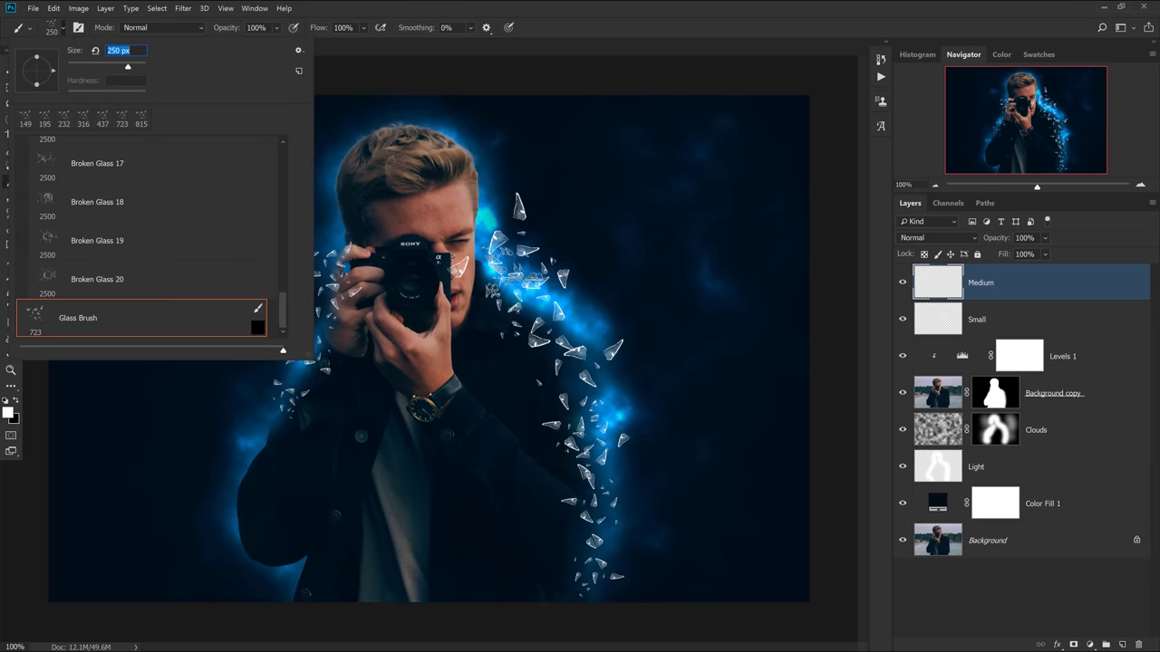
key(Return)
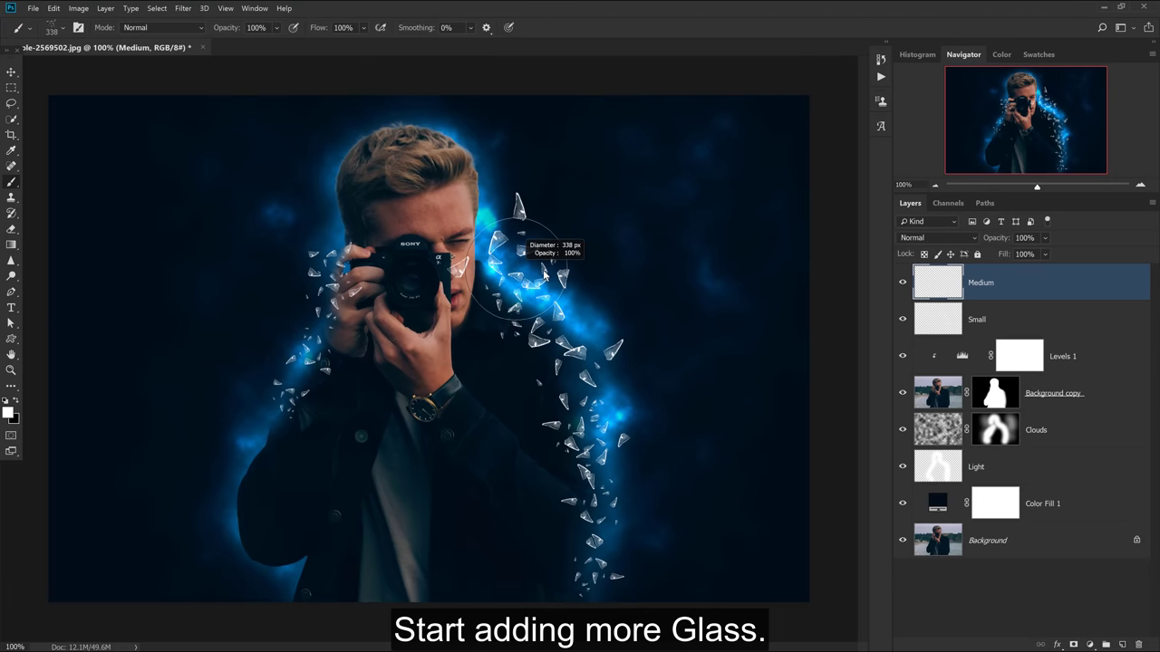
Step: Paint medium shards to the left and right of the face, undoing misplaced strokes
mouse_move(525, 259)
mouse_down()
mouse_move(625, 288)
mouse_move(543, 308)
mouse_move(544, 417)
mouse_up()
key(ctrl+z)
key(ctrl+z)
mouse_move(543, 353)
mouse_down()
mouse_move(598, 426)
mouse_move(634, 525)
mouse_move(617, 580)
mouse_up()
key(ctrl+z)
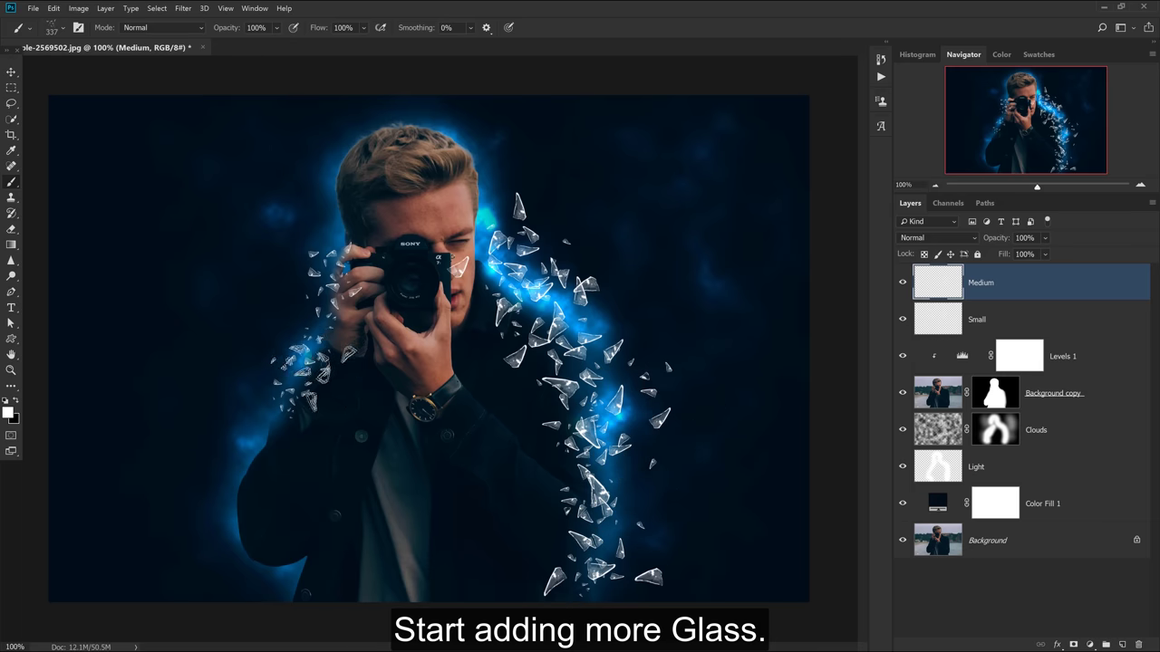
drag(299, 399, 362, 267)
key(ctrl+z)
drag(363, 344, 317, 244)
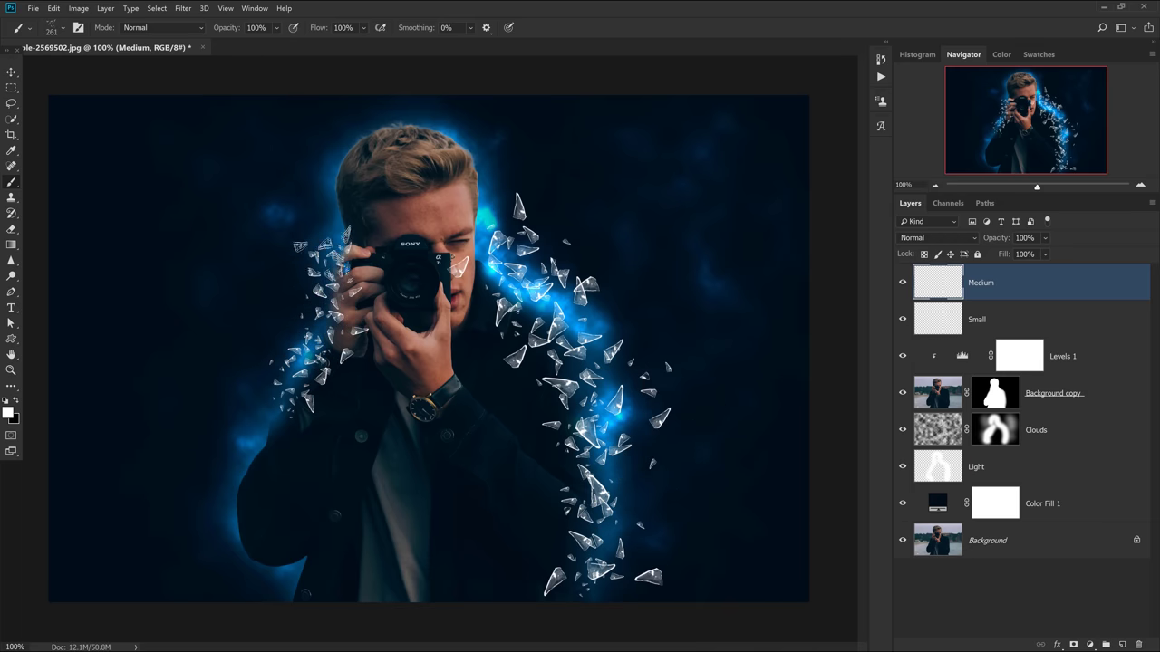
drag(539, 272, 567, 290)
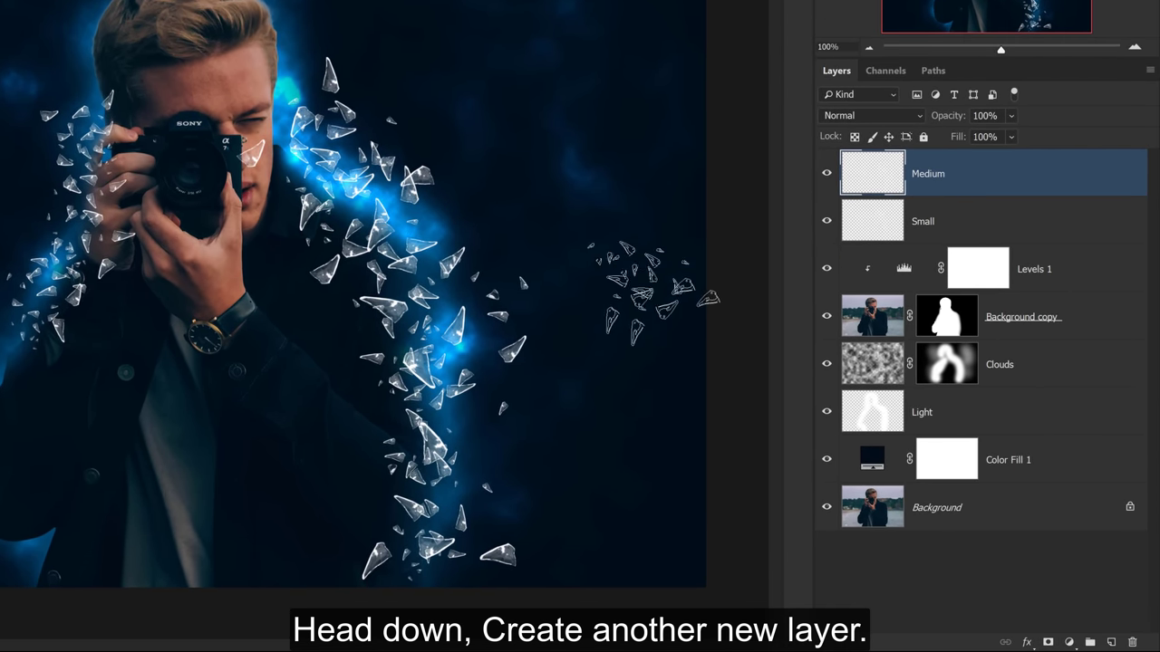
Step: Add a layer named Large, enlarge the brush, and paint big shards near the hand and arm
click(1113, 643)
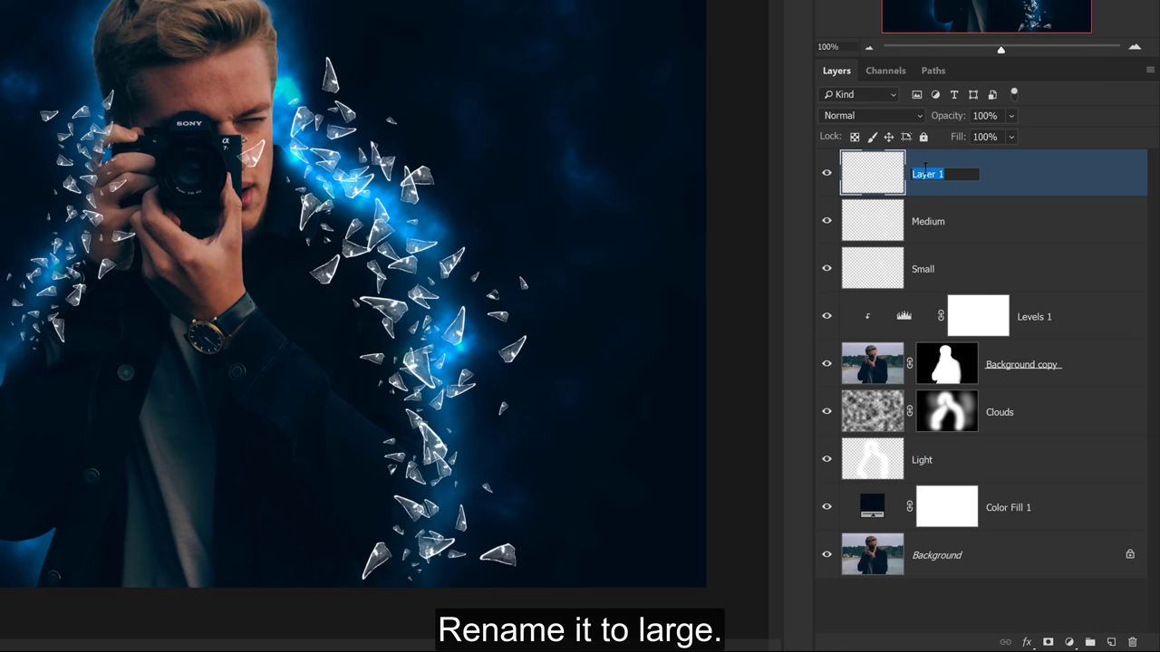
text(Large)
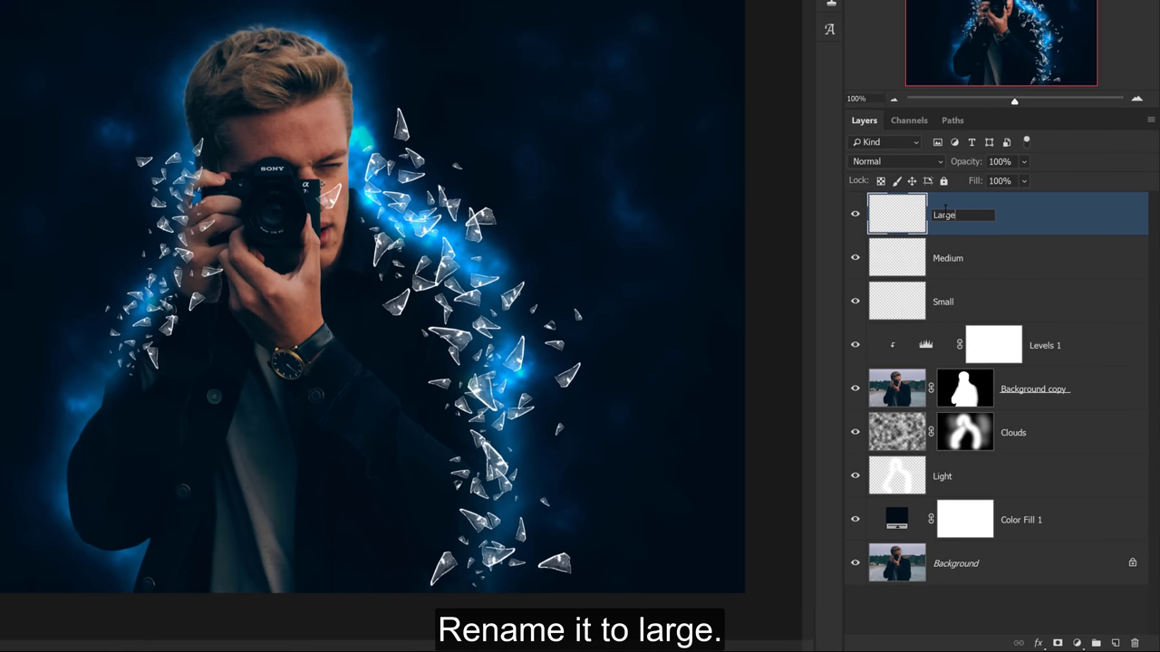
key(Return)
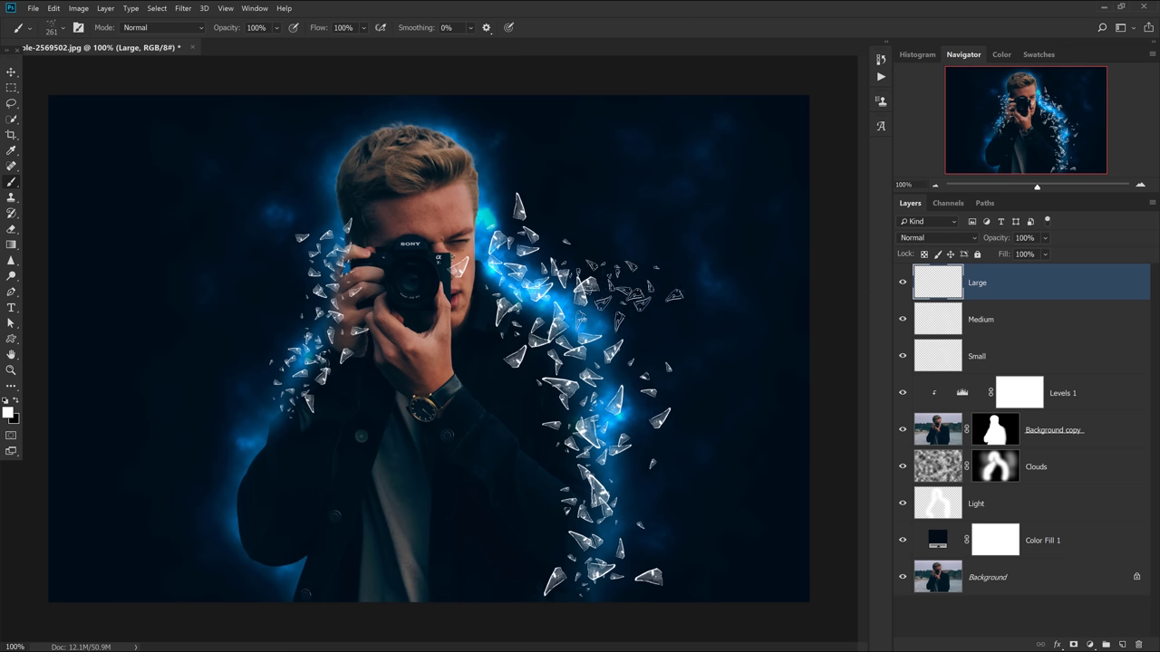
mouse_move(584, 288)
mouse_down()
mouse_move(675, 292)
mouse_move(603, 396)
mouse_move(507, 426)
mouse_up()
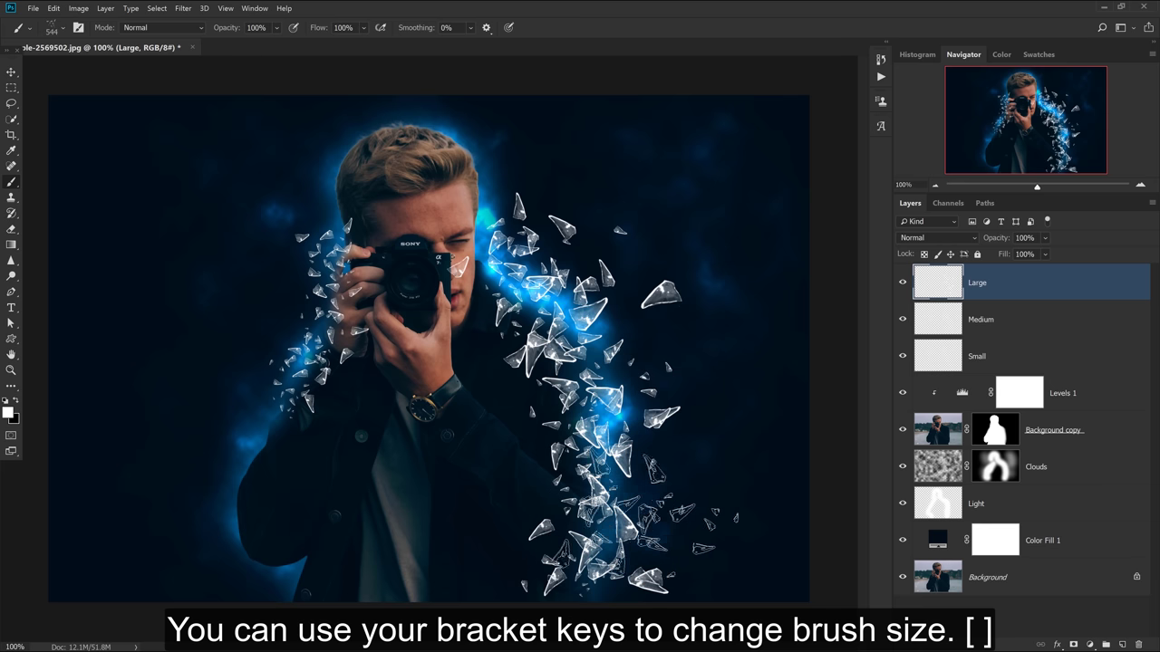
drag(399, 358, 299, 290)
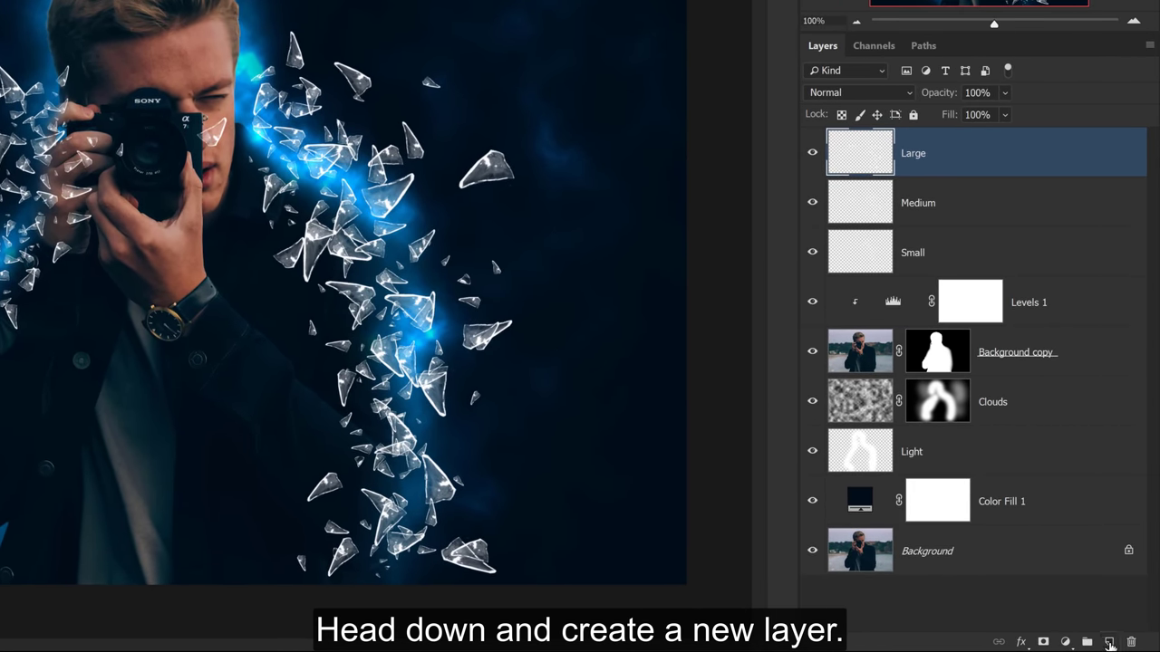
Step: Add a Glass Motion Blur layer and stamp five small shards along the right-side trail
click(1110, 643)
double_click(917, 156)
text(Glass Motion Blur)
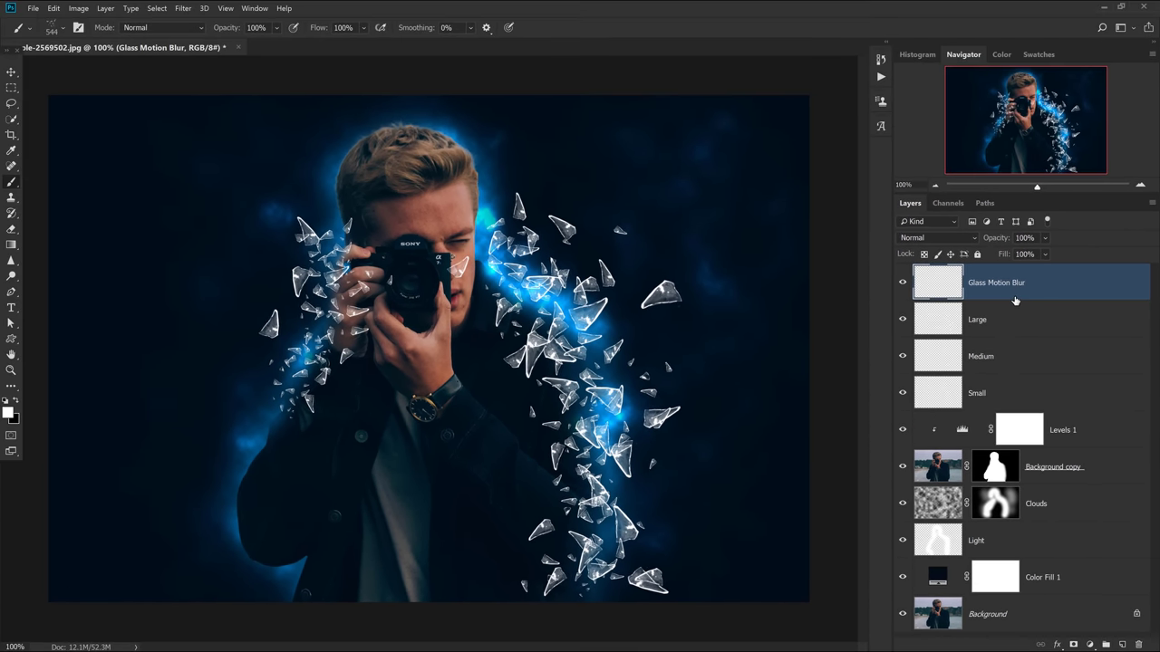
click(616, 263)
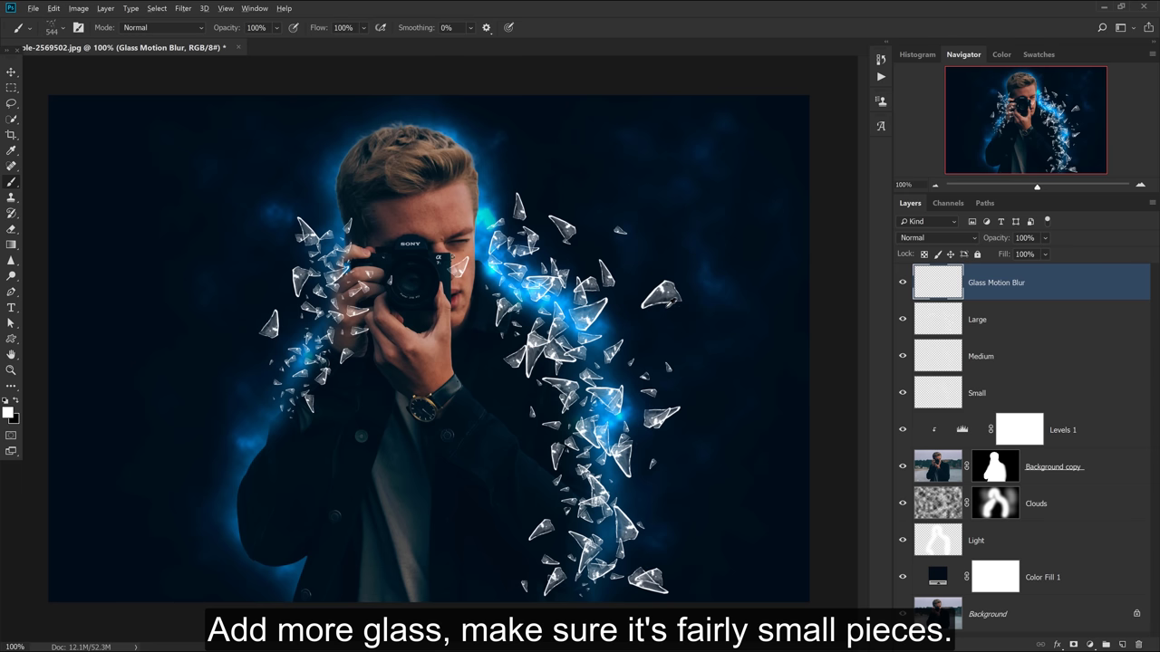
click(594, 285)
click(570, 313)
click(613, 399)
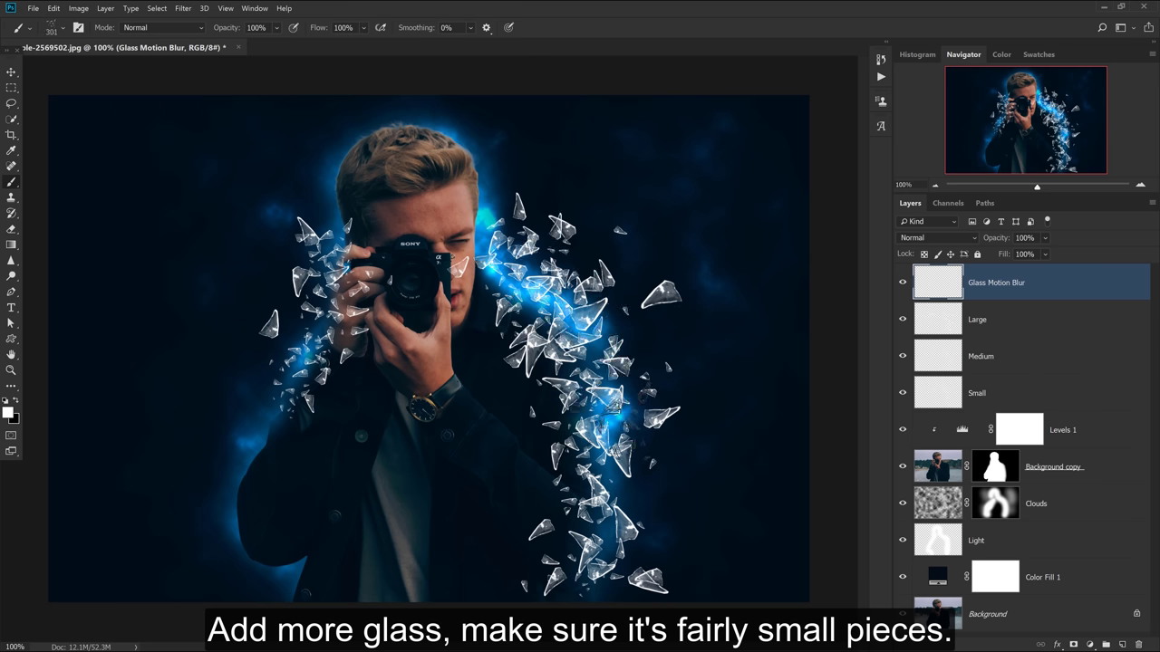
click(589, 498)
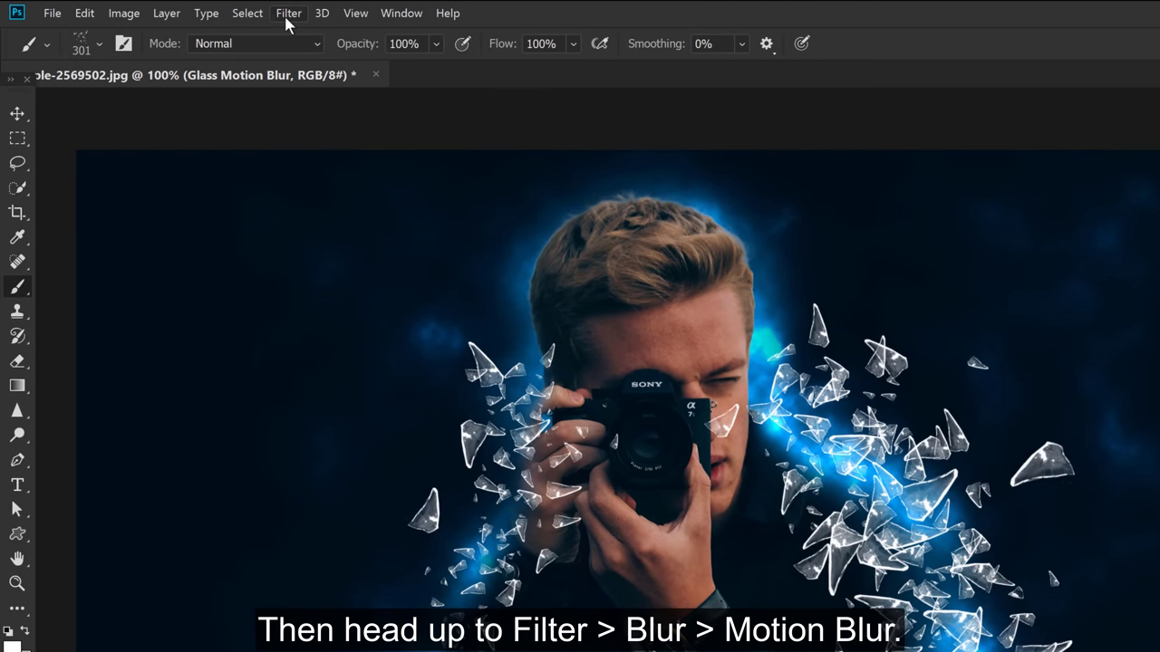
Step: Motion-blur the shards at 58°, 8 pixels, and add a fresh empty layer above
click(288, 13)
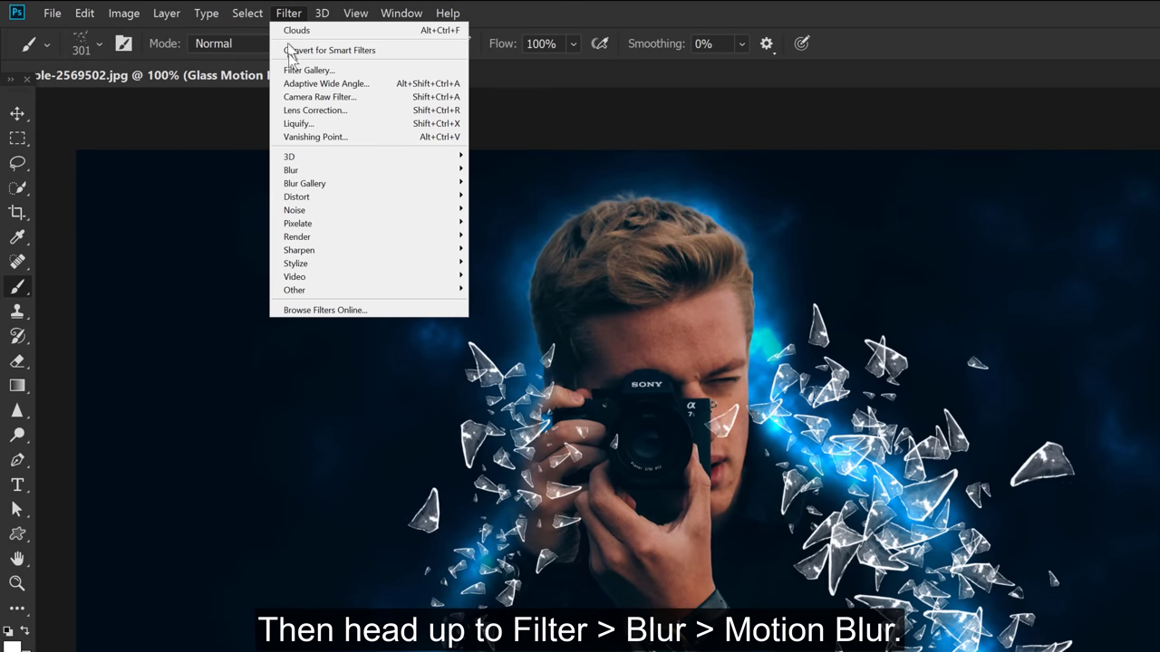
mouse_move(367, 169)
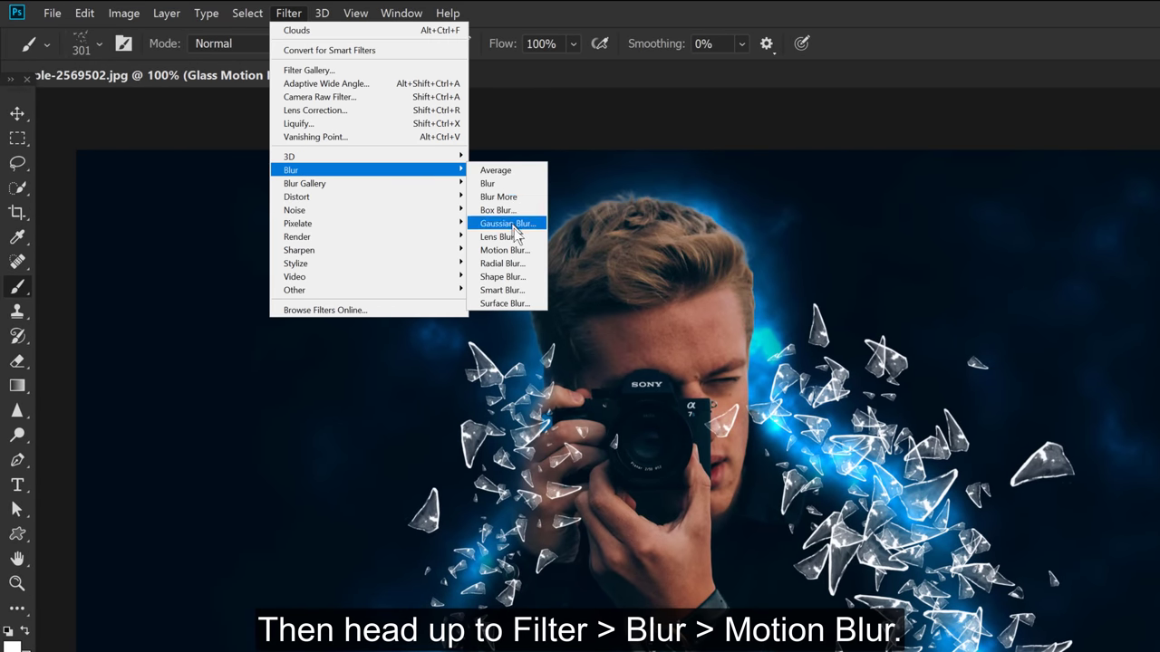
click(503, 250)
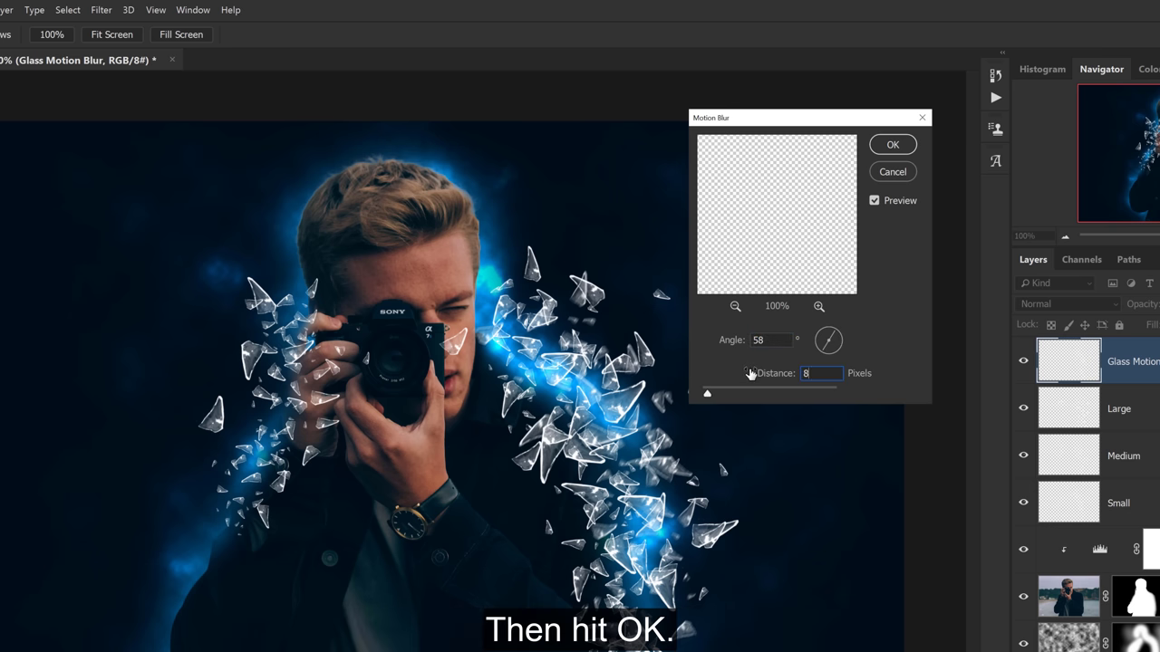
click(893, 146)
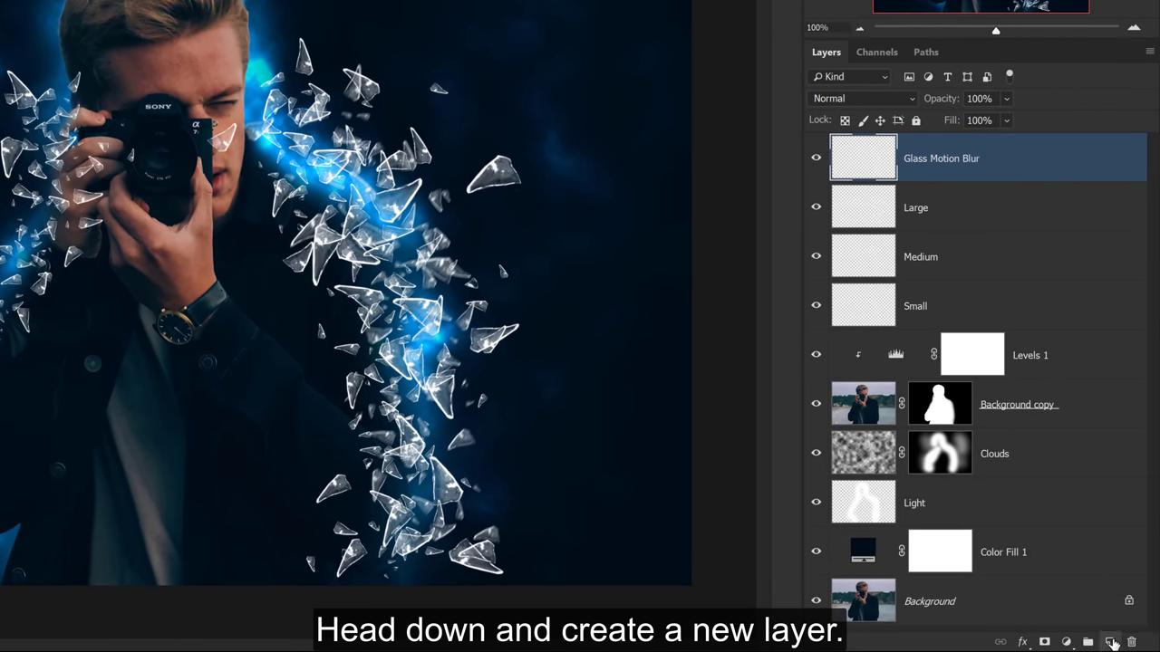
click(1111, 641)
Step: Name the new layer Glass Motion Blur 2 and paint small fragments on the left side
double_click(921, 159)
text(Glass Motion Blur)
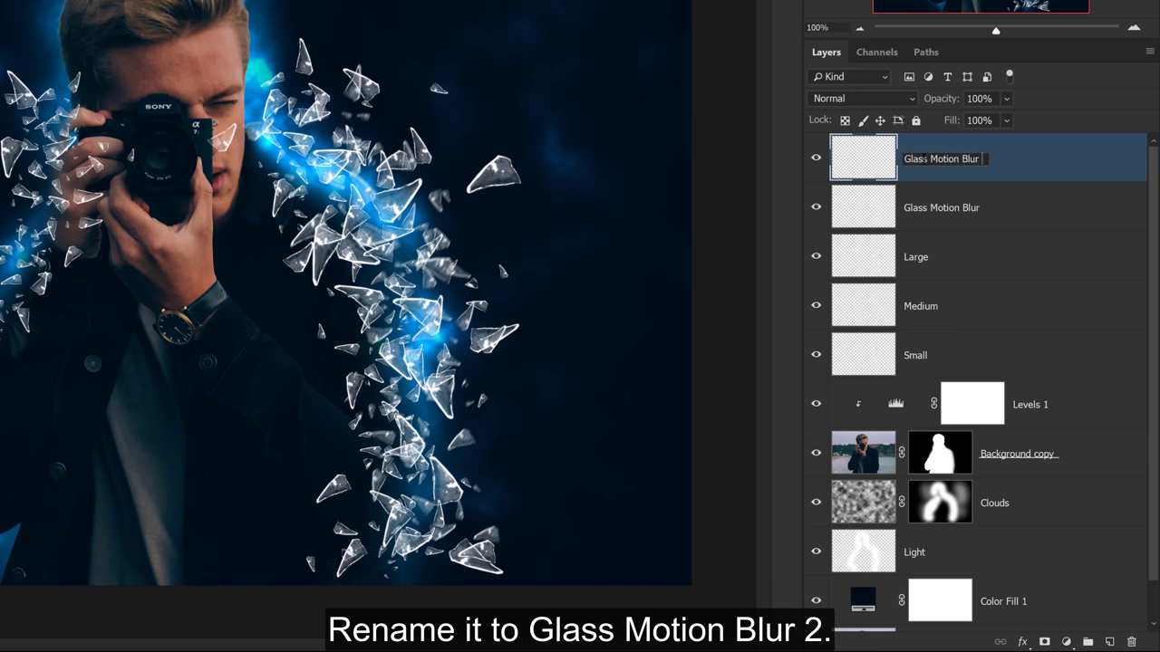
text(2)
key(Return)
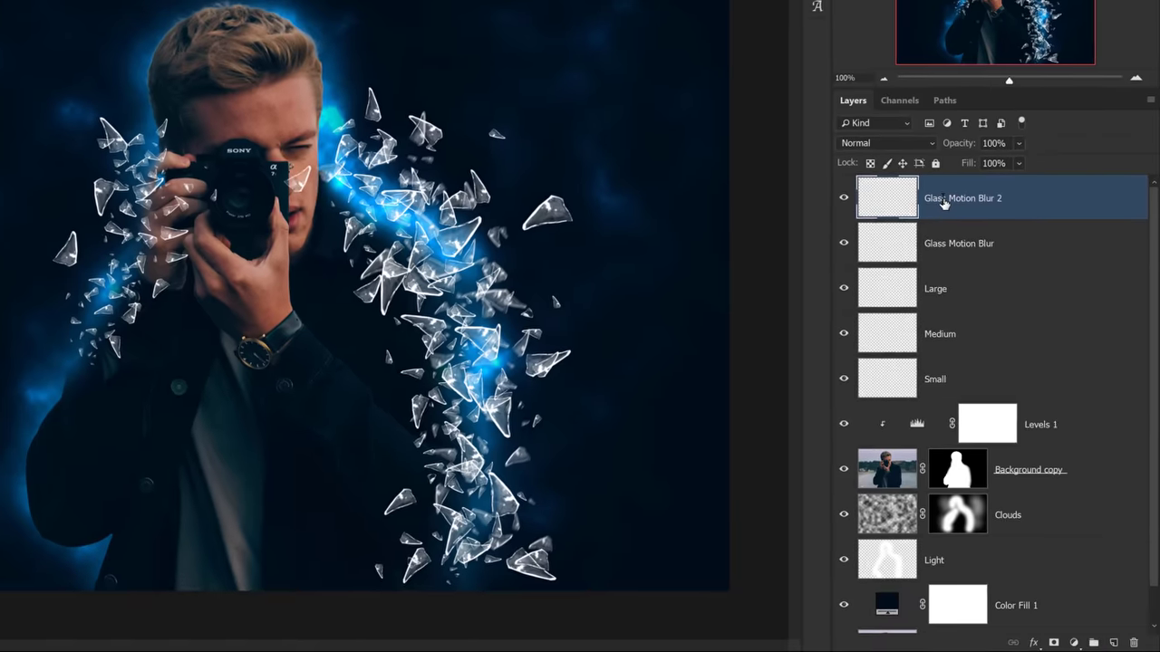
key(bracketleft)
key(bracketleft)
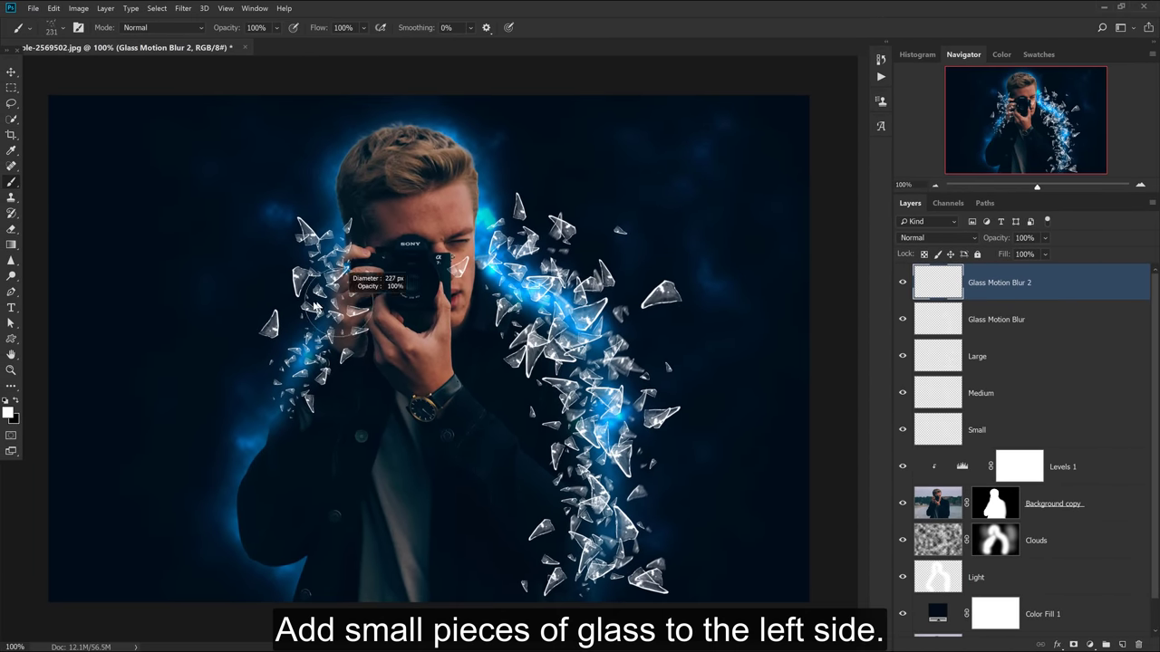
drag(322, 317, 333, 240)
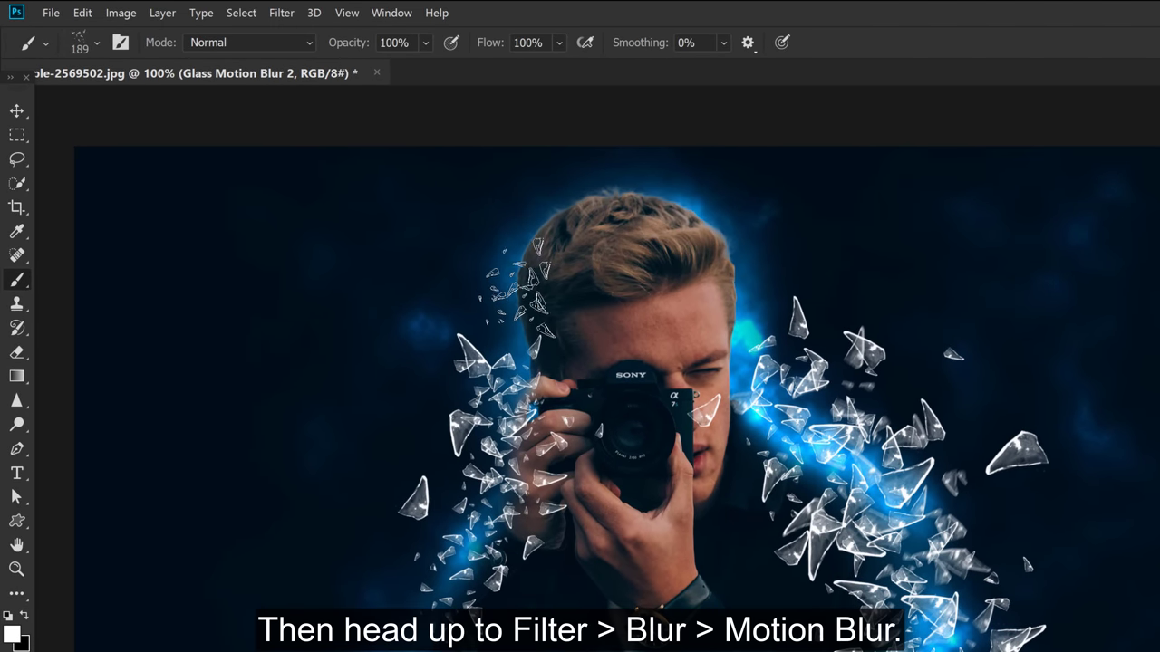
Step: Apply Motion Blur at -66° angle, 8 pixels distance to the fragments
click(286, 22)
mouse_move(360, 166)
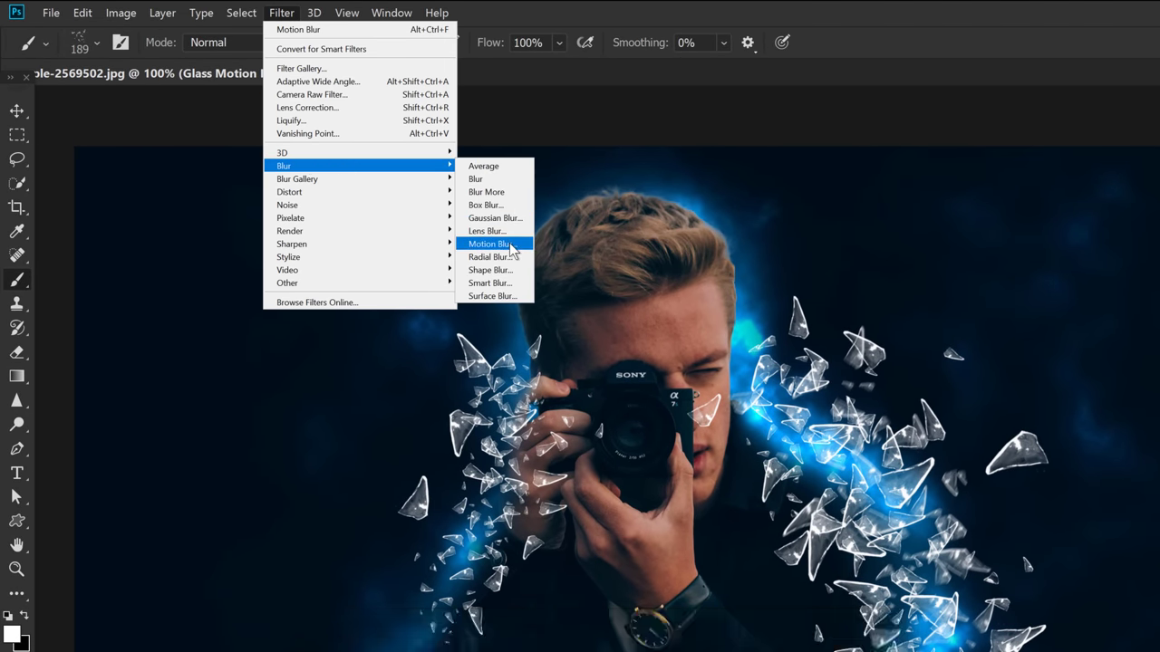
click(512, 245)
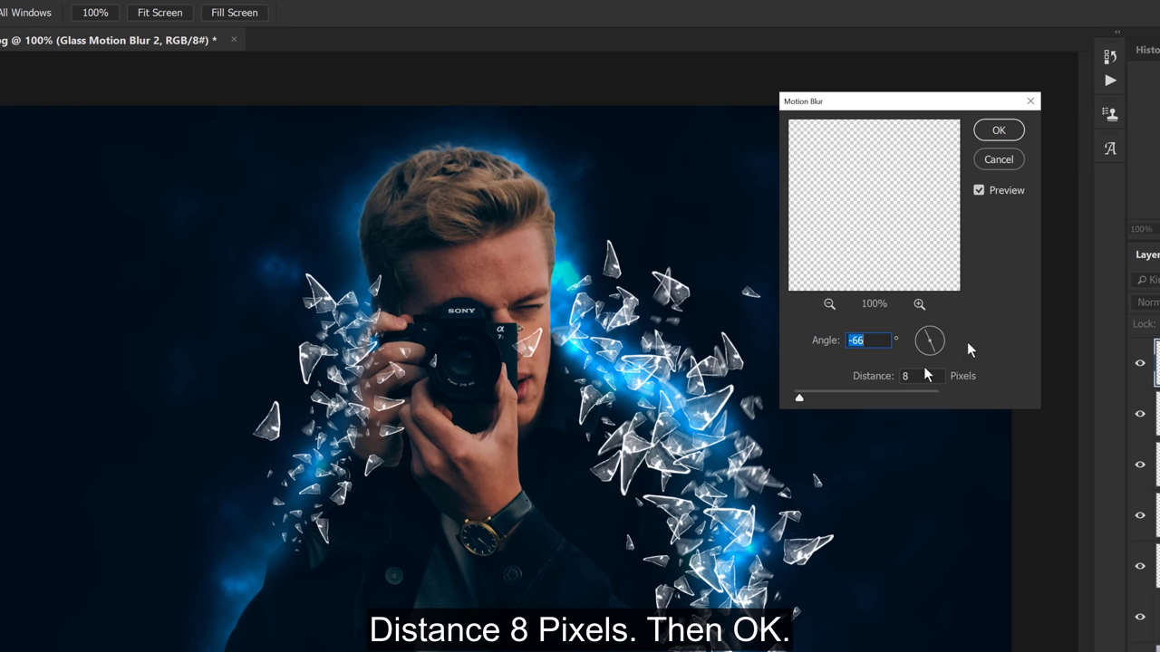
click(999, 130)
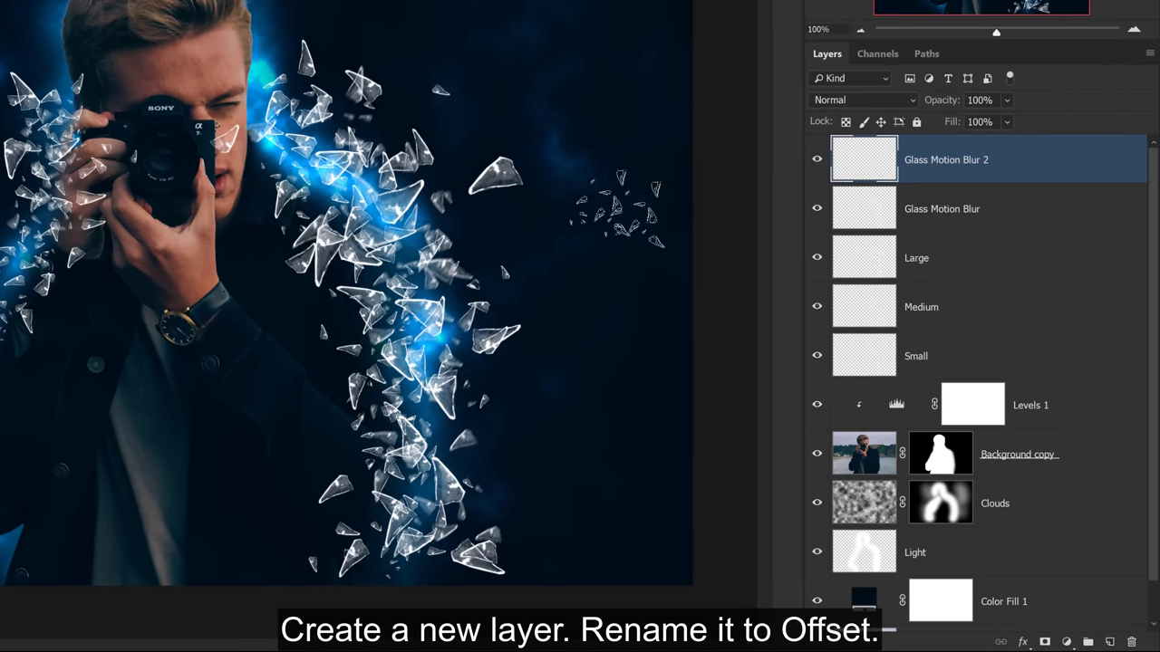
Step: Create a layer named Offset and paint larger shards over the upper-right background
click(1112, 643)
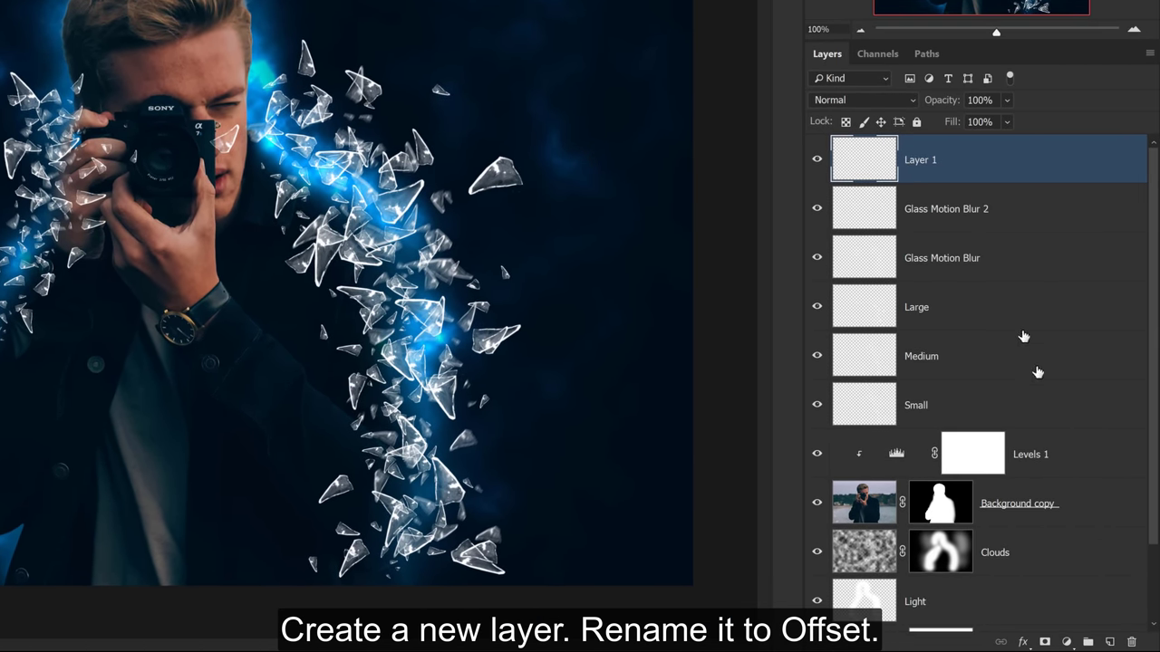
double_click(922, 159)
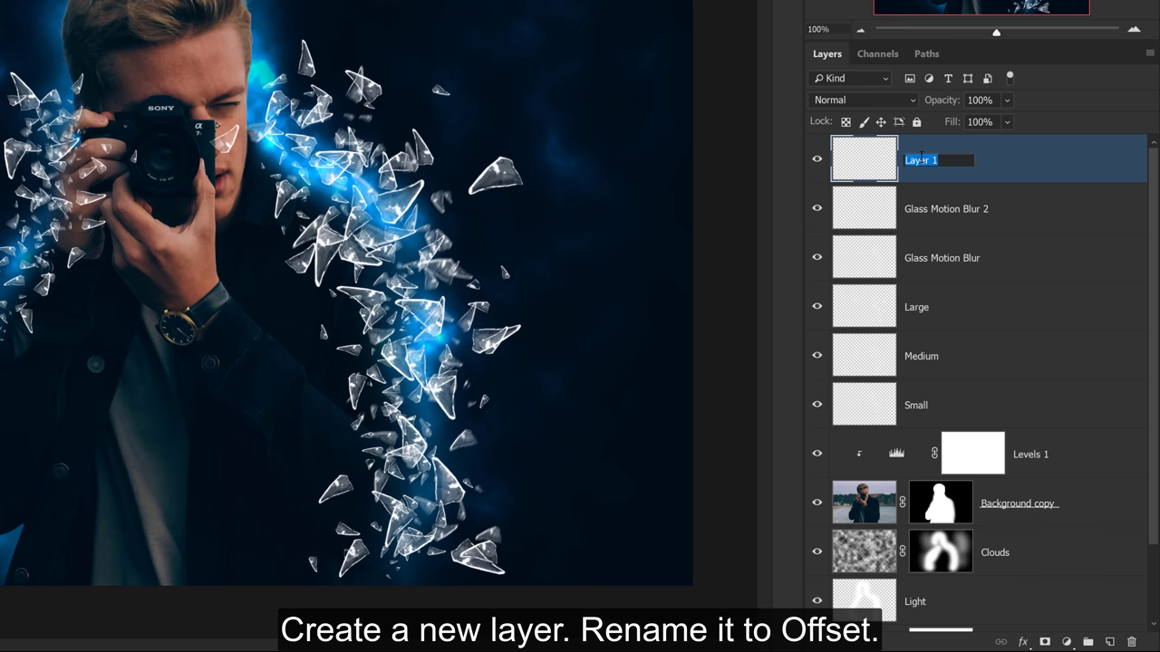
text(Offset)
key(Return)
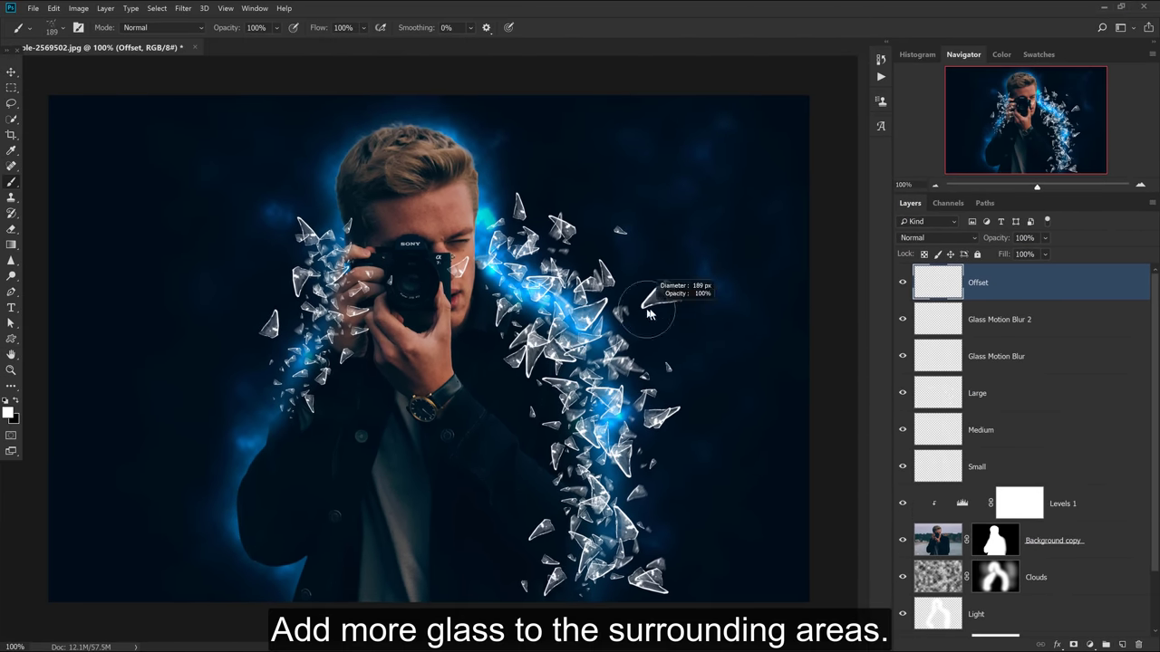
key(bracketright)
key(bracketright)
key(bracketright)
mouse_move(661, 435)
mouse_down()
mouse_move(707, 245)
mouse_move(580, 281)
mouse_move(716, 199)
mouse_up()
Step: With smaller brushes, add shards at the top right, upper left, camera hand and watch
key(bracketleft)
key(bracketleft)
key(bracketleft)
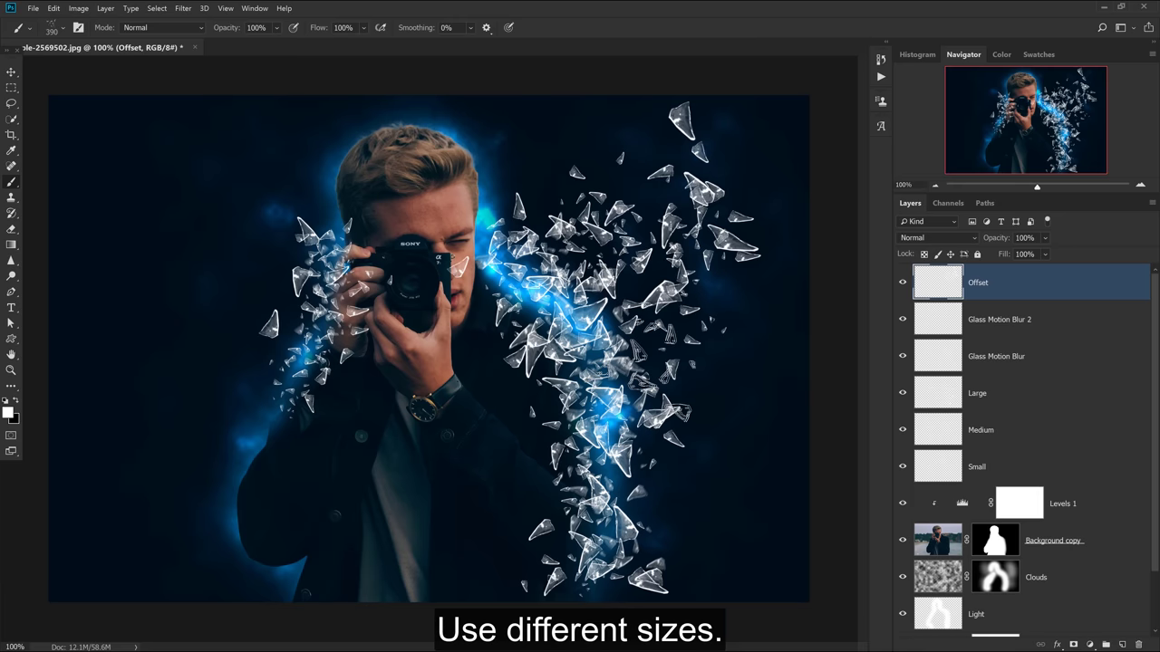
drag(716, 362, 779, 362)
key(ctrl+z)
drag(716, 208, 762, 164)
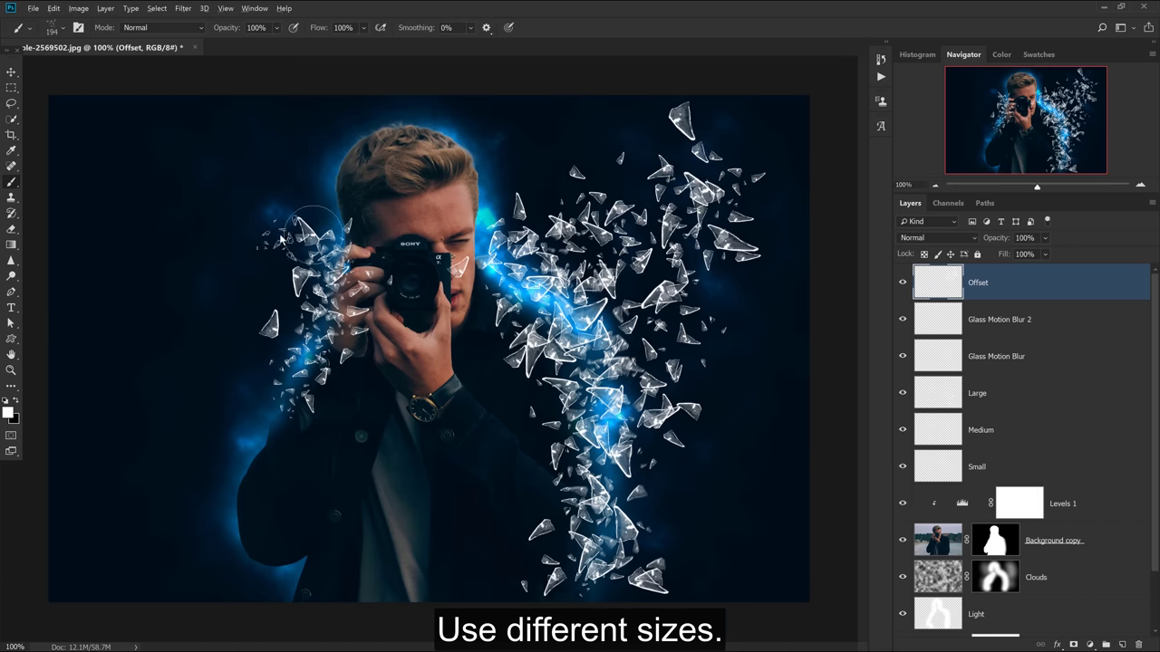
drag(308, 240, 308, 195)
key(bracketleft)
drag(303, 390, 313, 360)
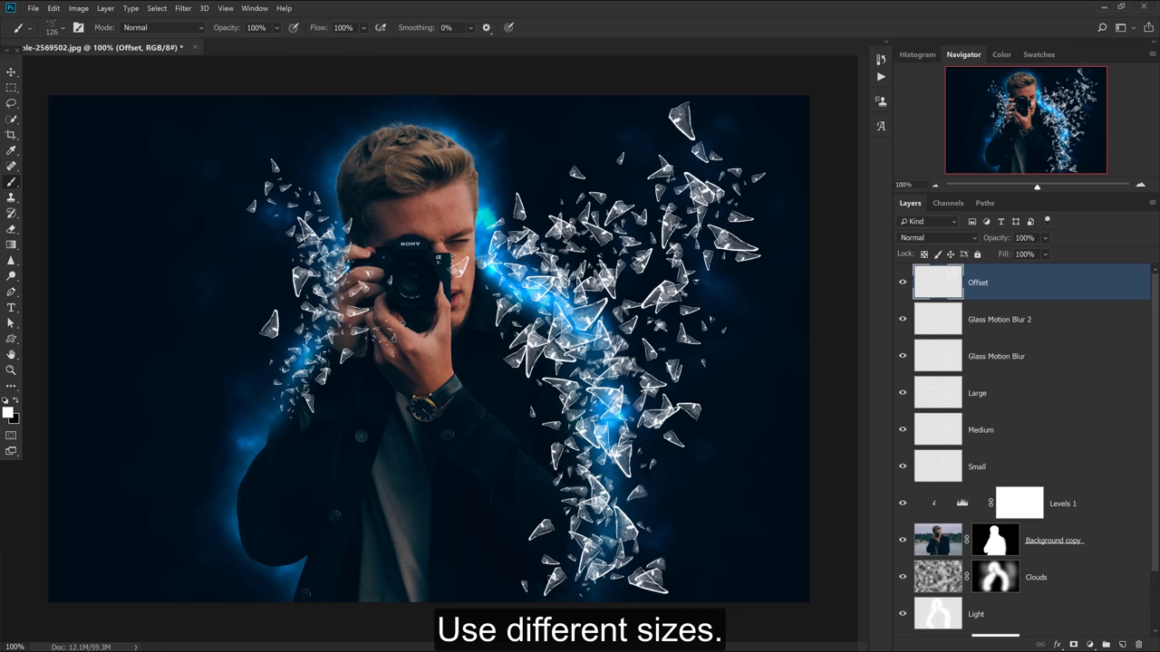
drag(471, 398, 508, 444)
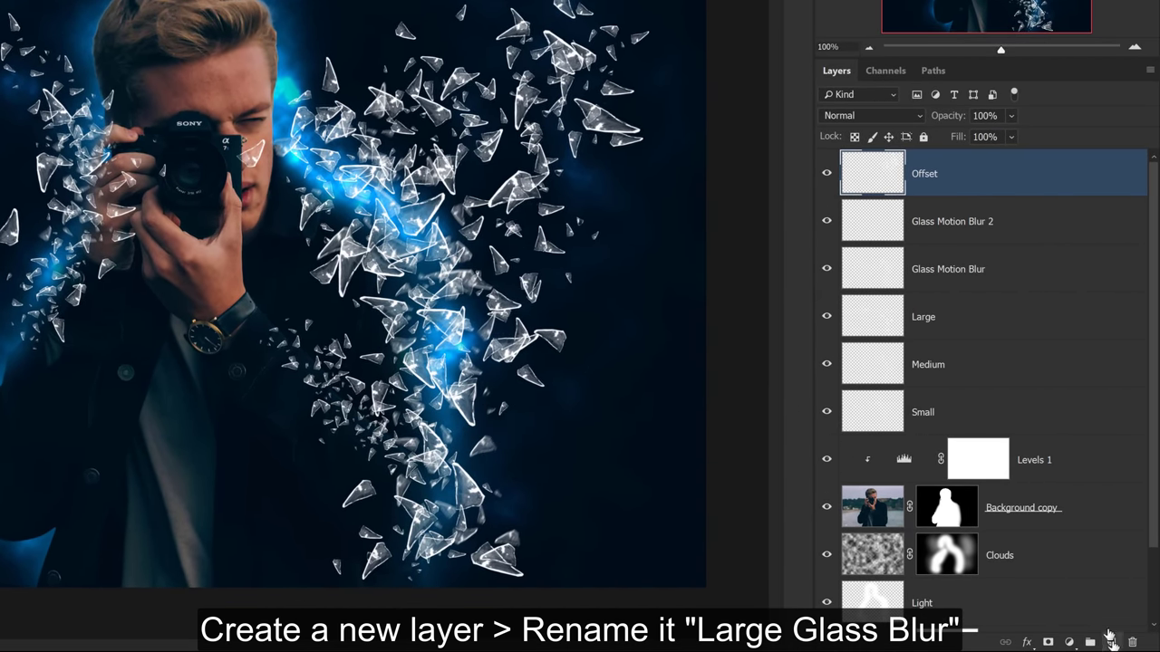
Step: Create a Large Glass Blur layer and stamp big shards on the left with a much larger brush
click(1111, 641)
double_click(925, 177)
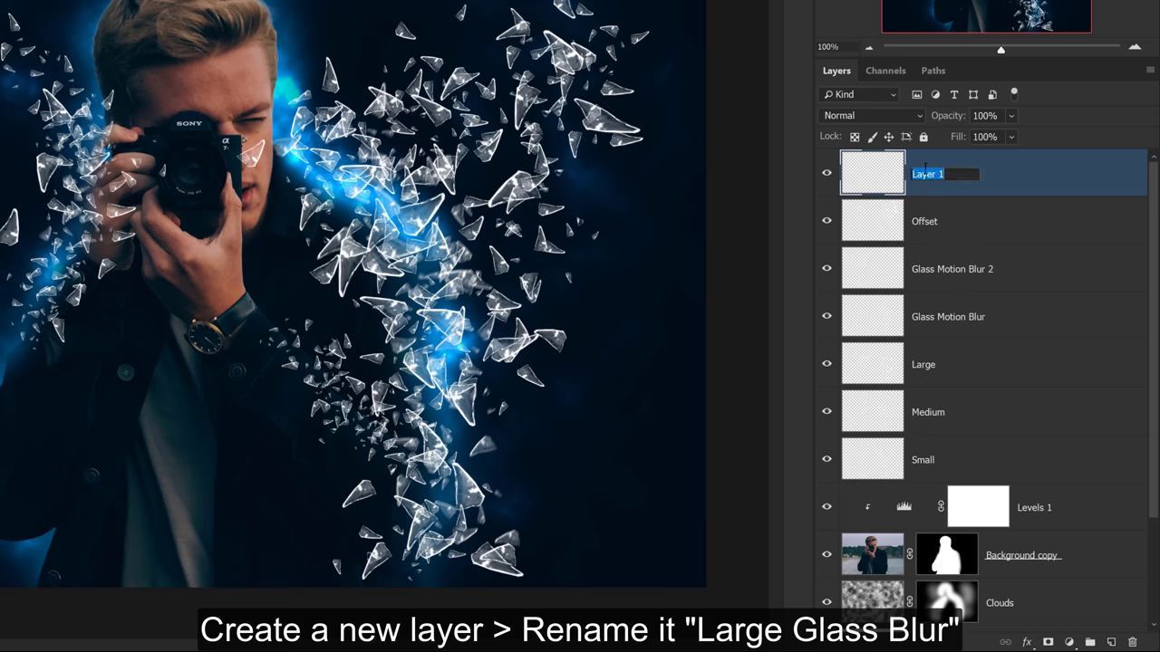
text(ss Blu)
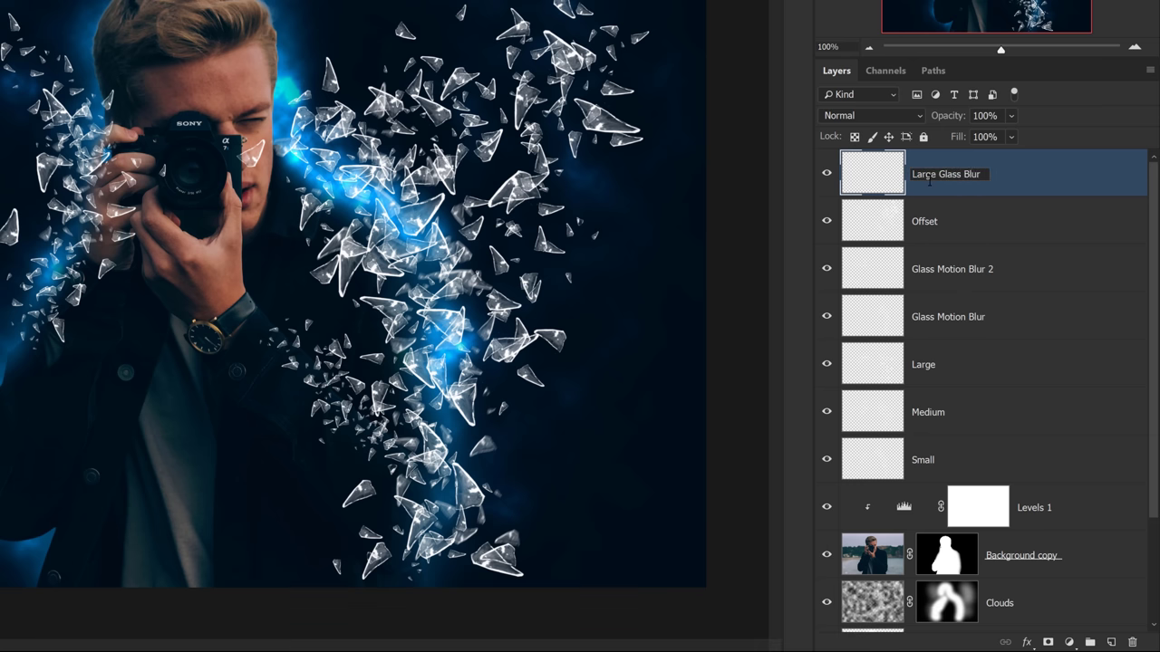
key(Return)
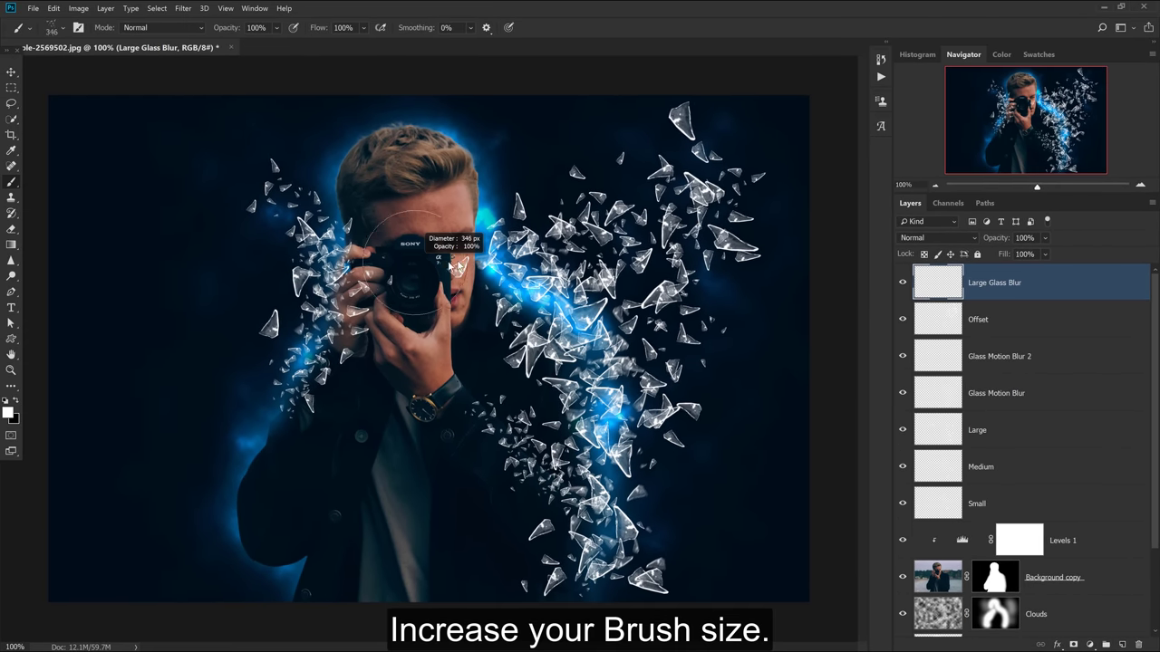
drag(412, 263, 422, 249)
click(399, 262)
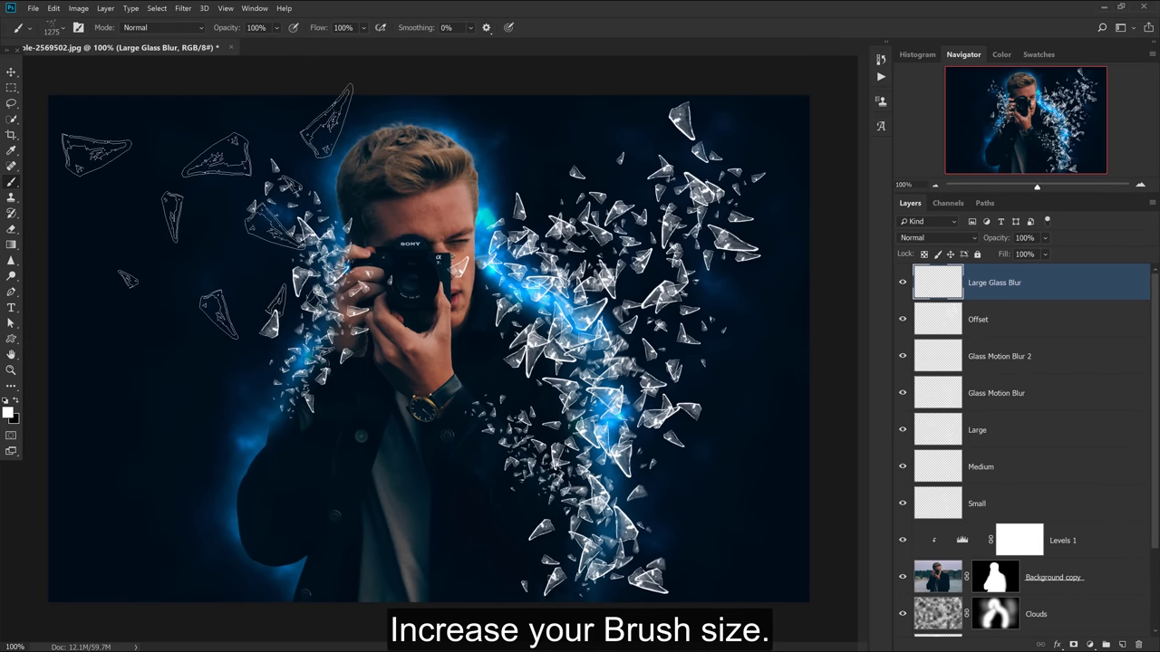
click(380, 299)
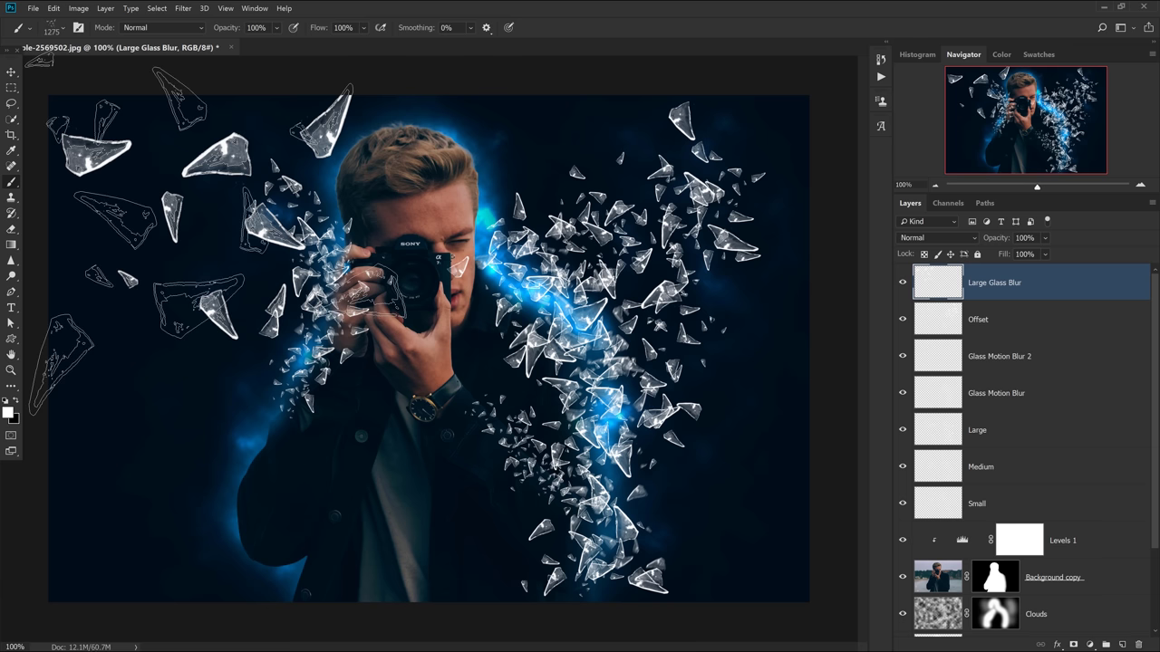
Step: Erase the large shard above the head and a small stray shard on the left
click(11, 227)
click(29, 232)
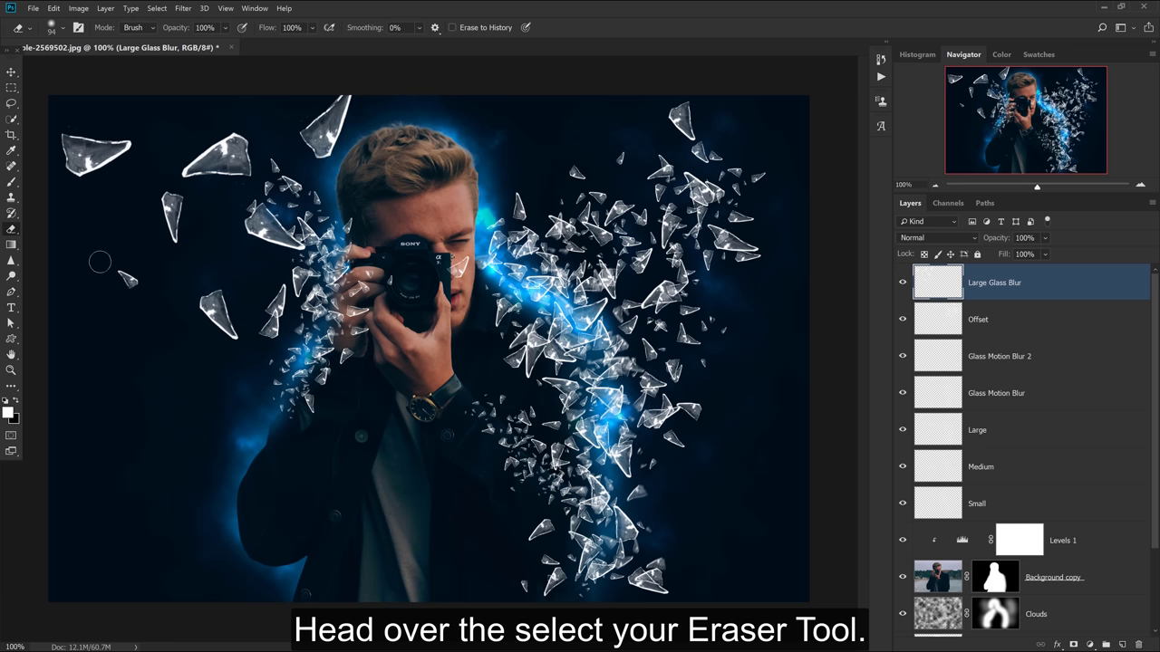
drag(326, 168, 344, 107)
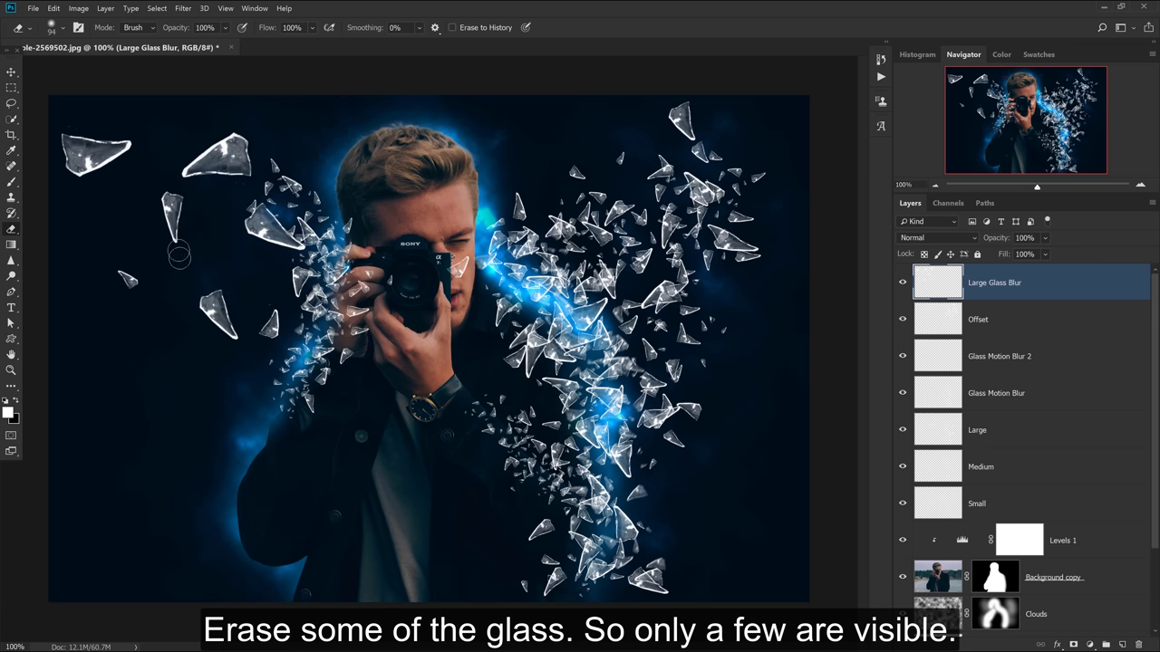
click(134, 281)
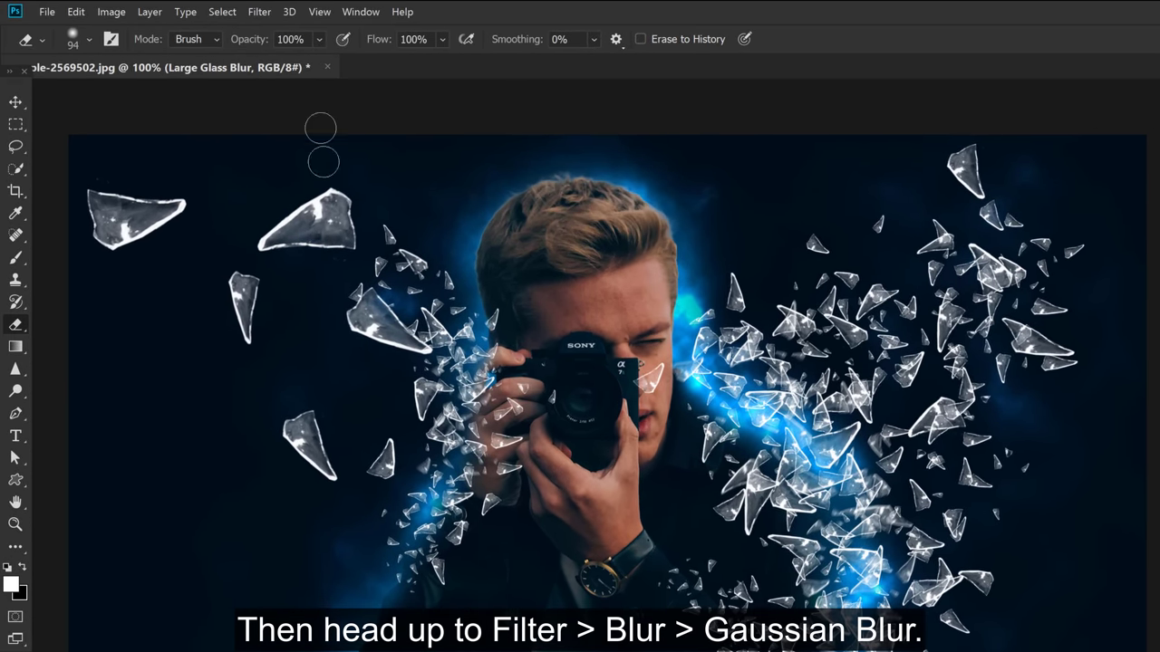
Step: Soften the large shards with a 3-pixel Gaussian Blur
click(260, 13)
mouse_move(267, 153)
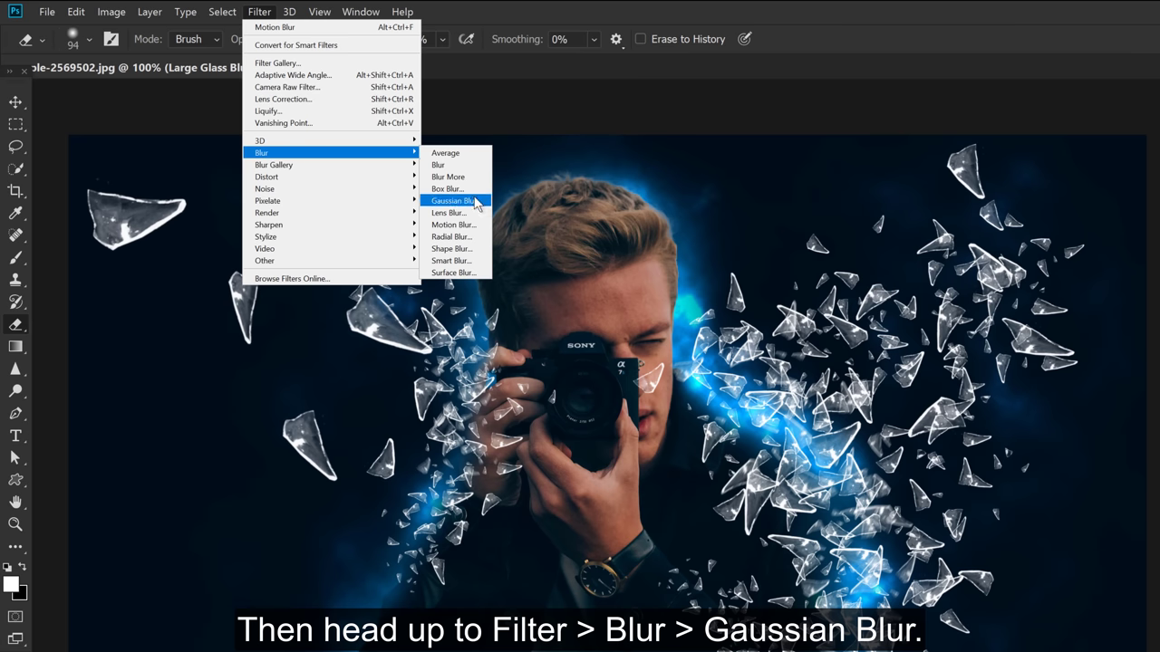
click(453, 200)
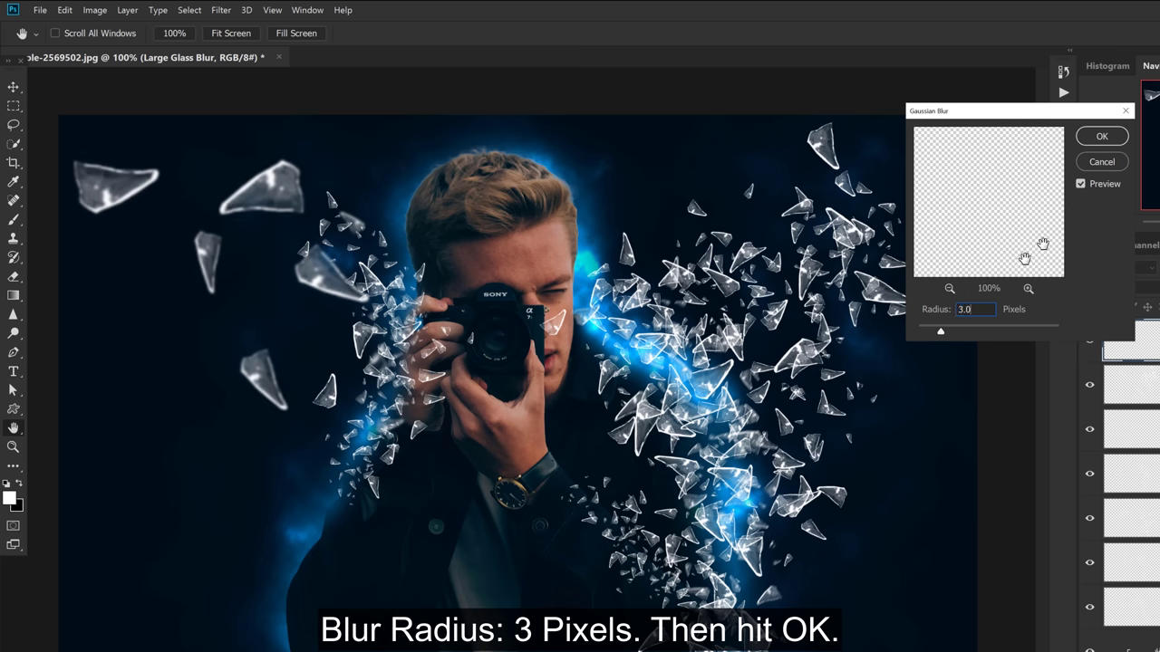
click(1101, 136)
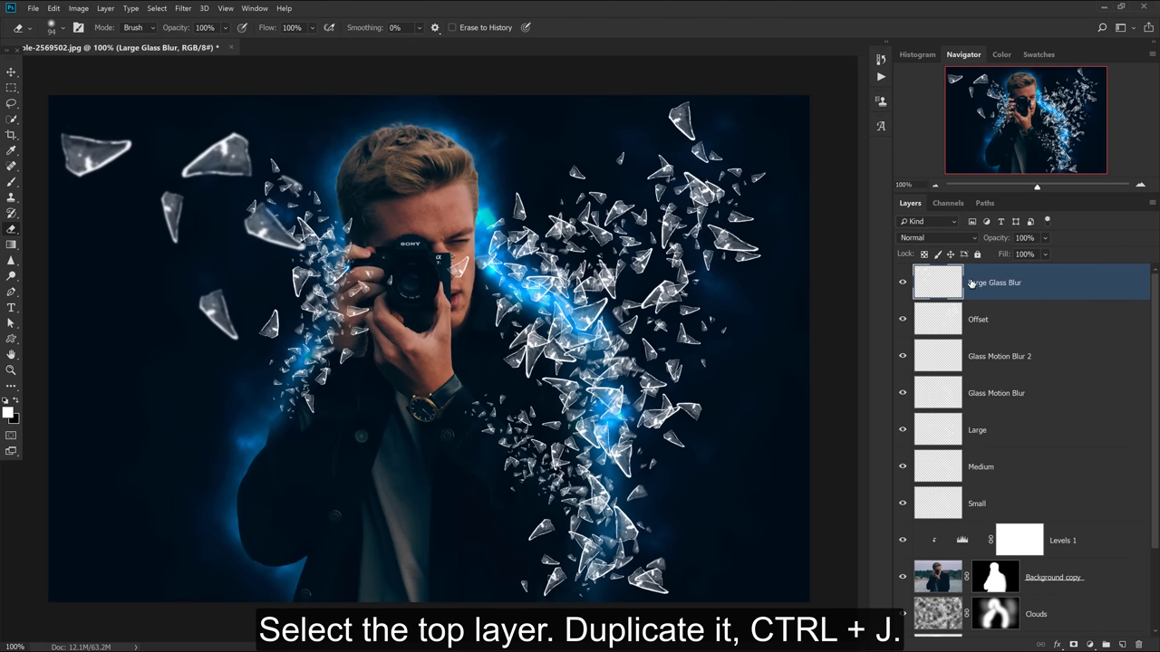
Step: Duplicate Large Glass Blur, then move and rotate the copy across the upper right
key(ctrl+j)
key(v)
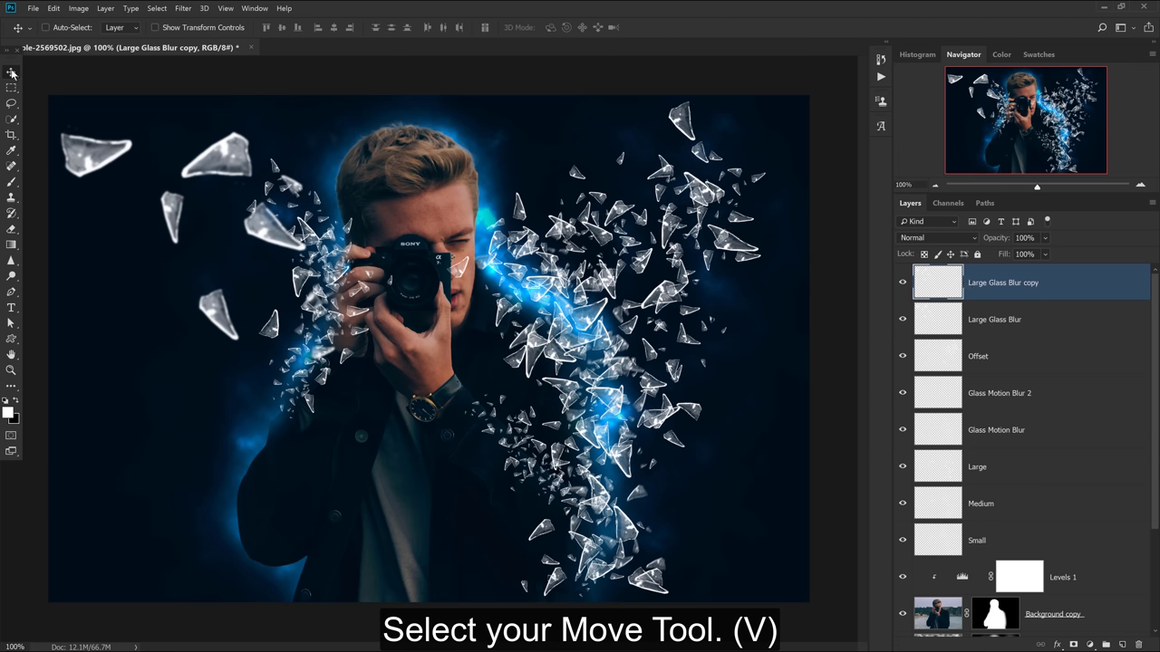
drag(285, 251, 732, 251)
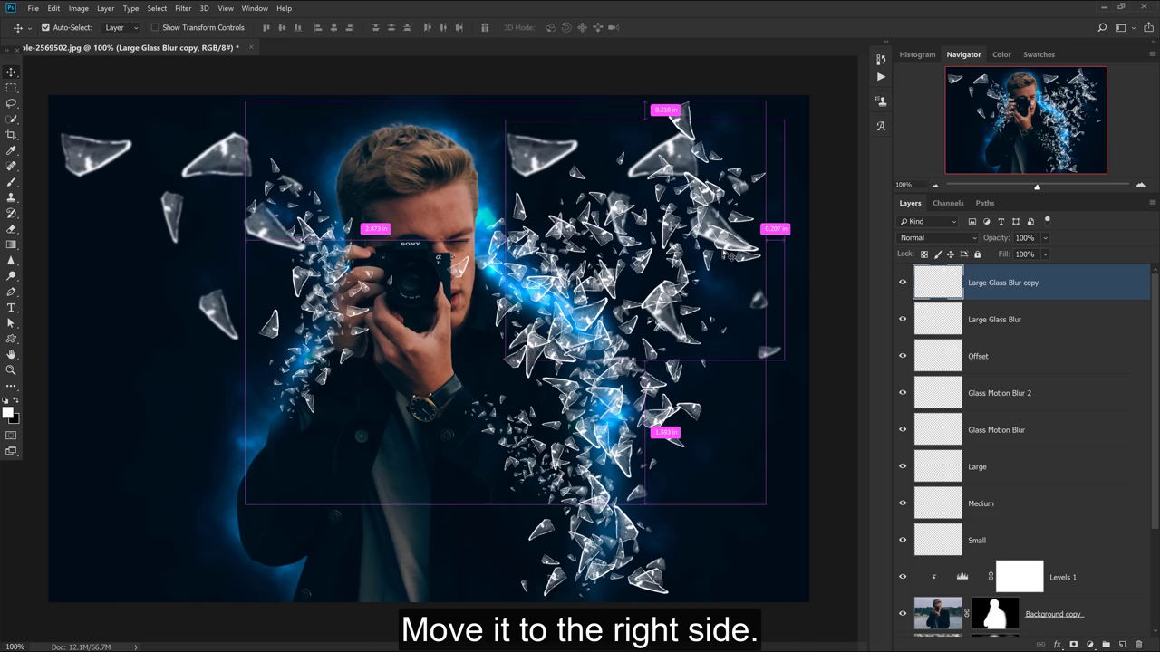
key(ctrl+t)
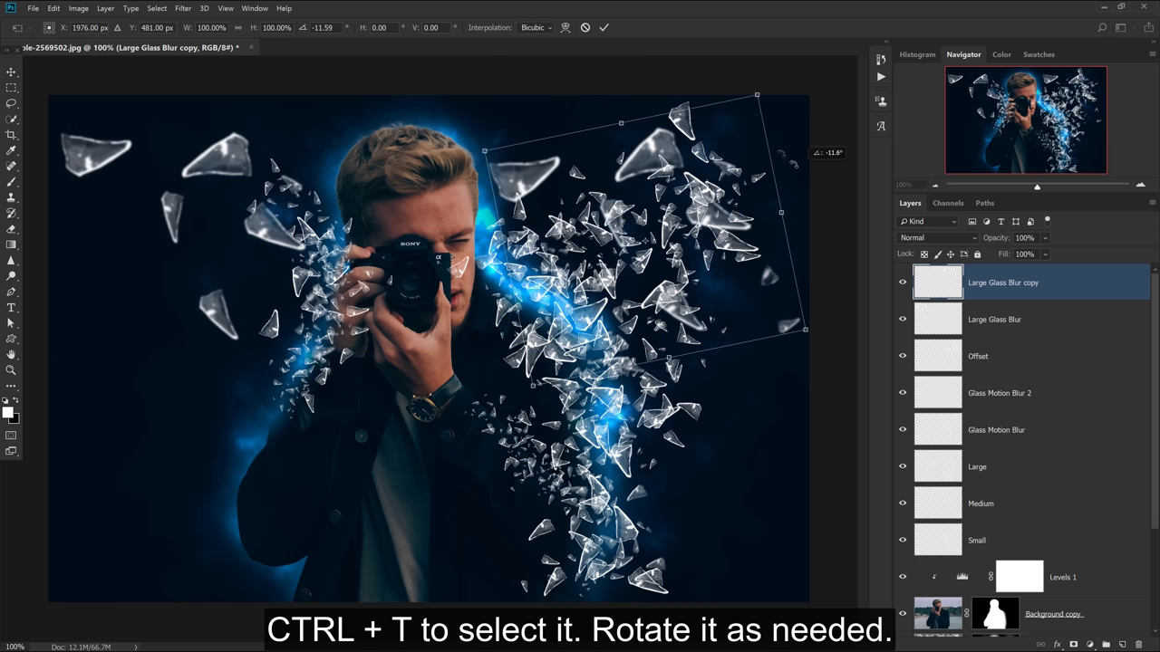
drag(797, 246, 796, 265)
drag(691, 177, 736, 163)
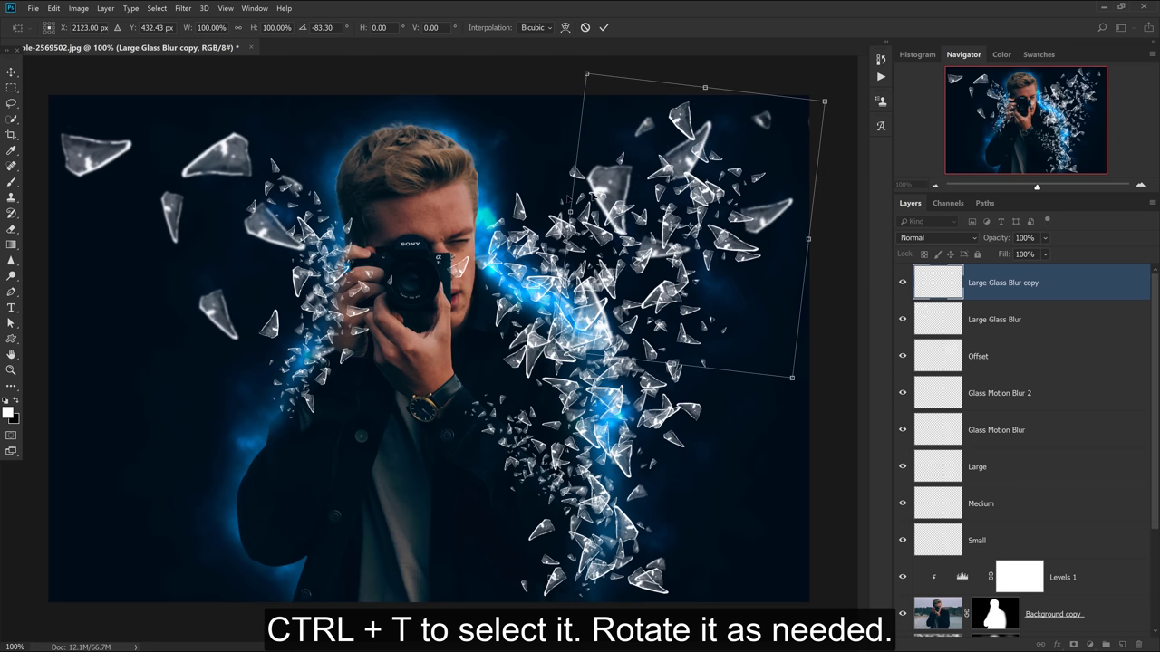
drag(802, 385, 874, 237)
mouse_move(720, 238)
mouse_down()
mouse_move(725, 228)
mouse_move(555, 133)
mouse_up()
key(Return)
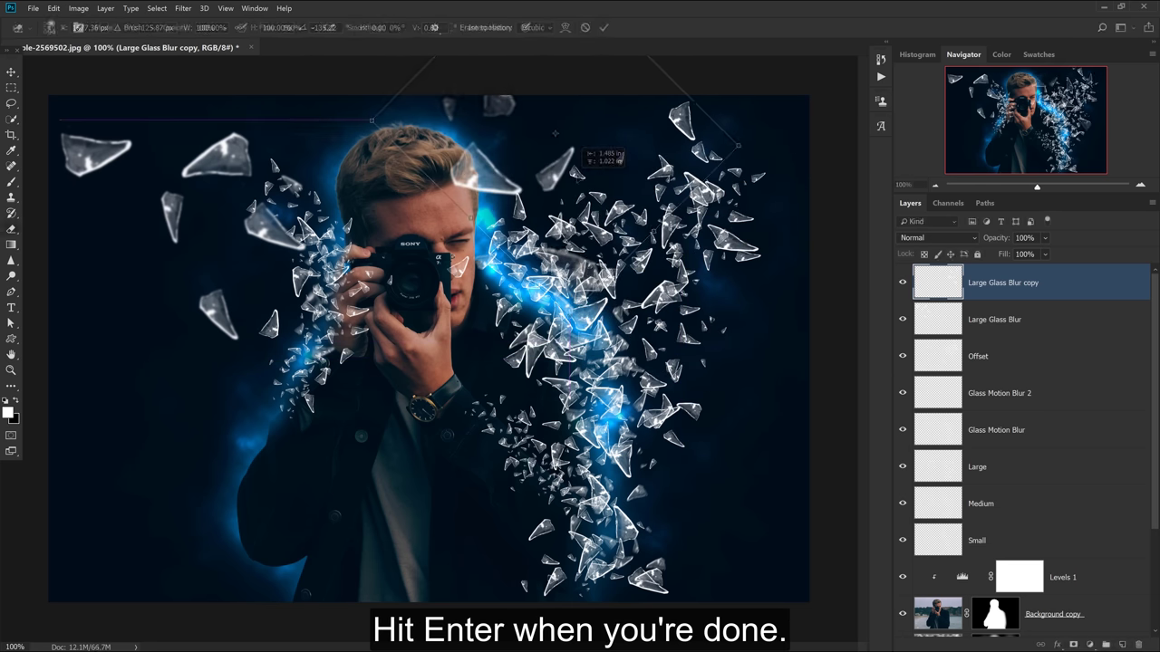
key(e)
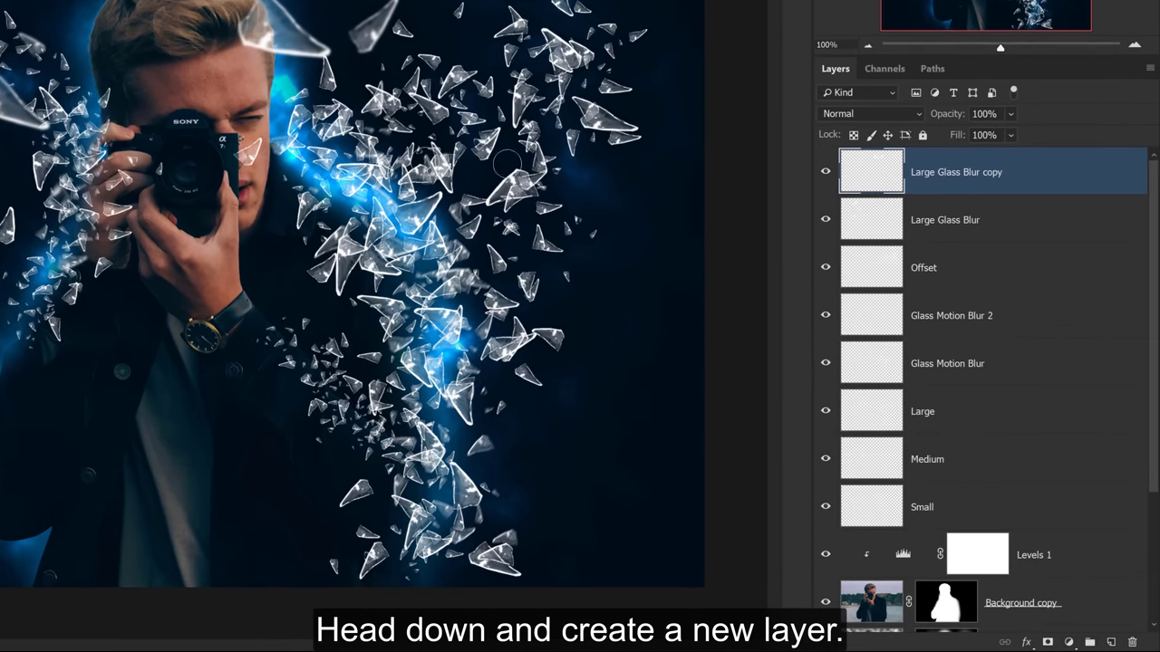
Step: Add a new layer named Small Glass Particles
click(1107, 641)
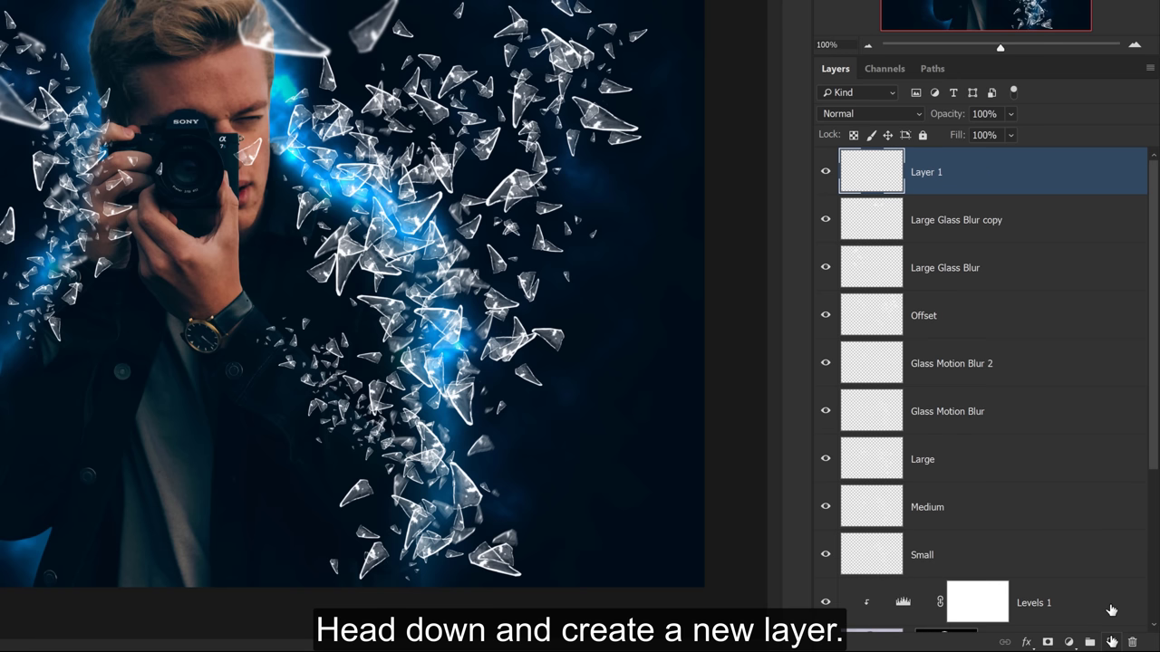
double_click(926, 172)
text(Small Glass Part)
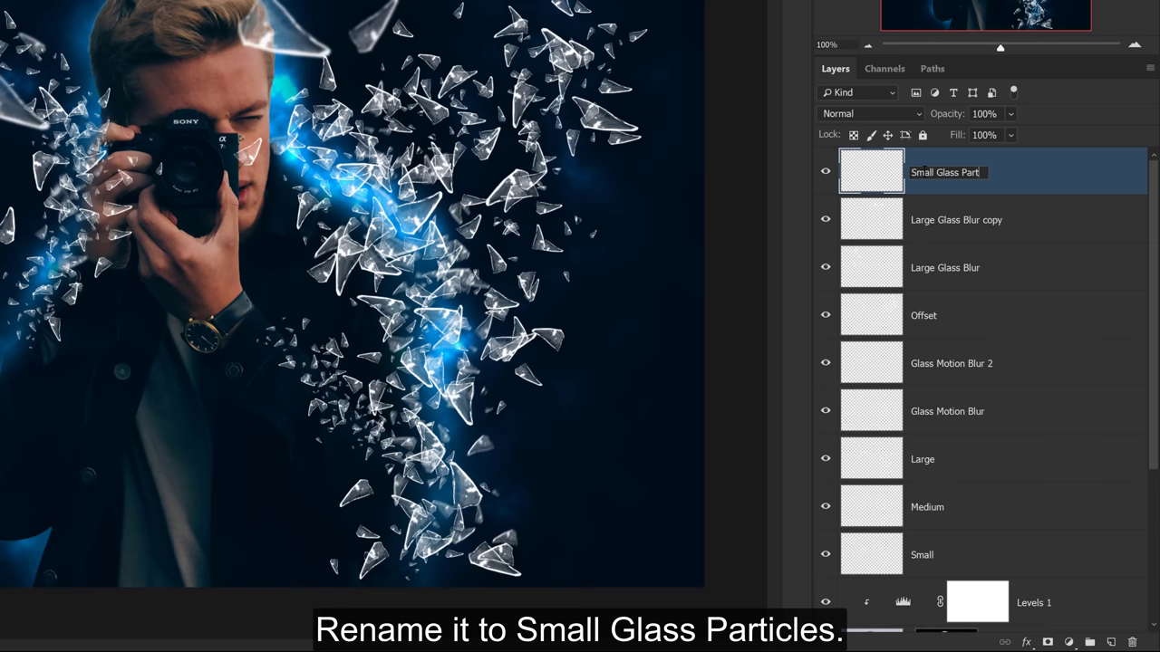
text(icles)
key(Return)
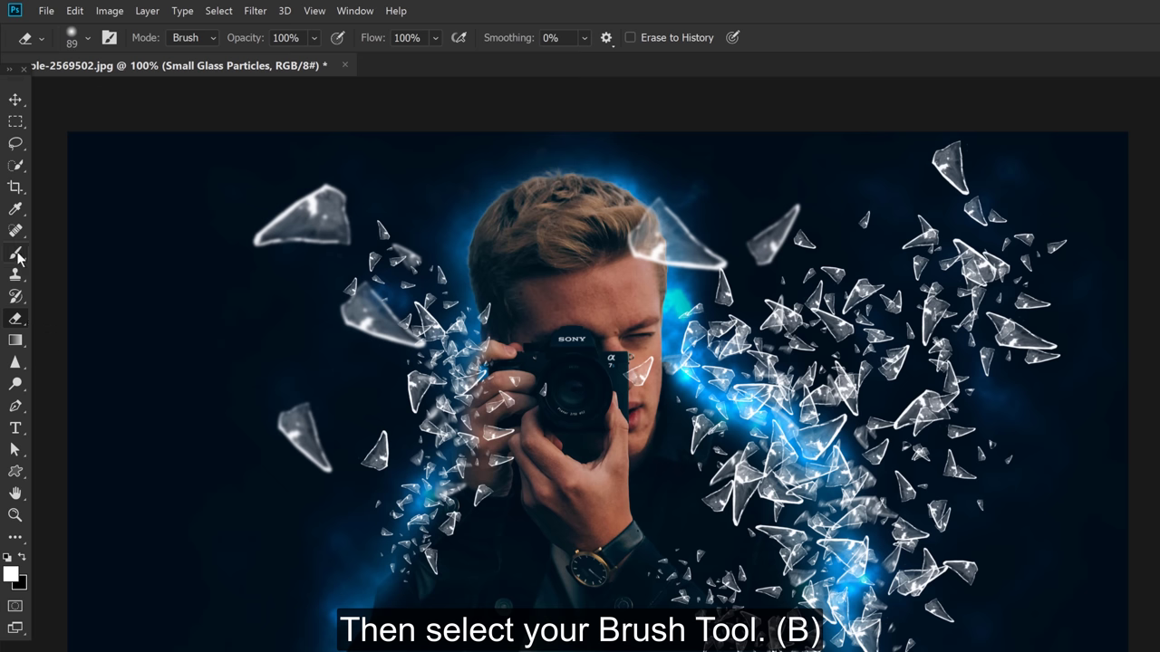
Step: Choose the 1032 Dust Sample brush and size it to roughly 308-332 px
click(17, 254)
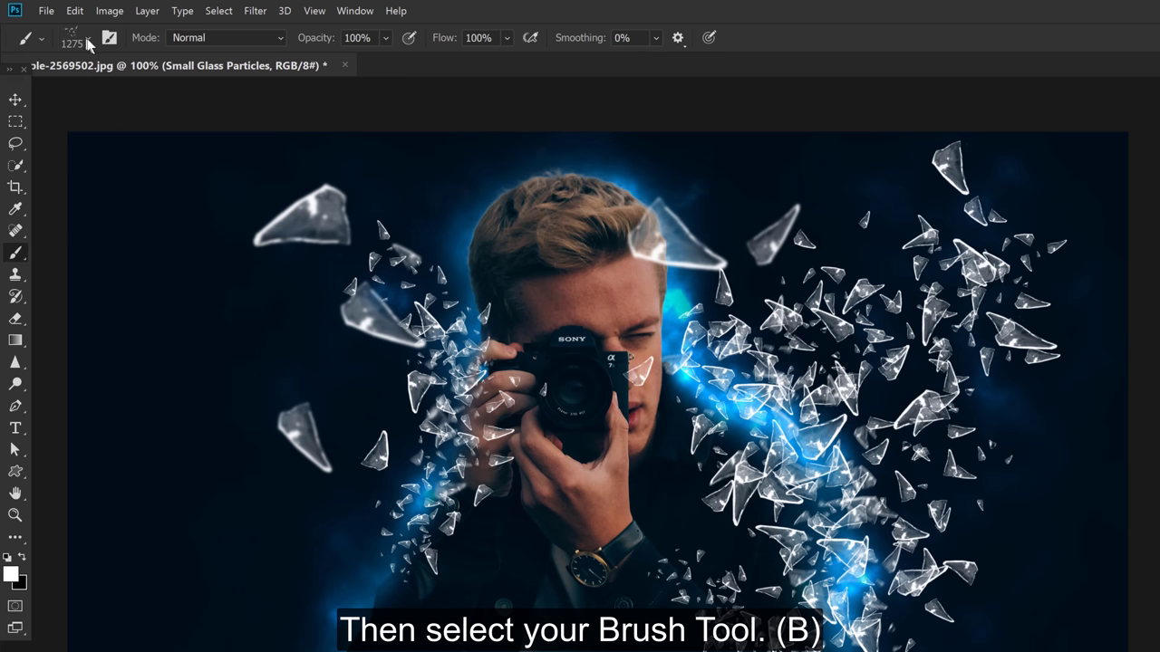
click(88, 41)
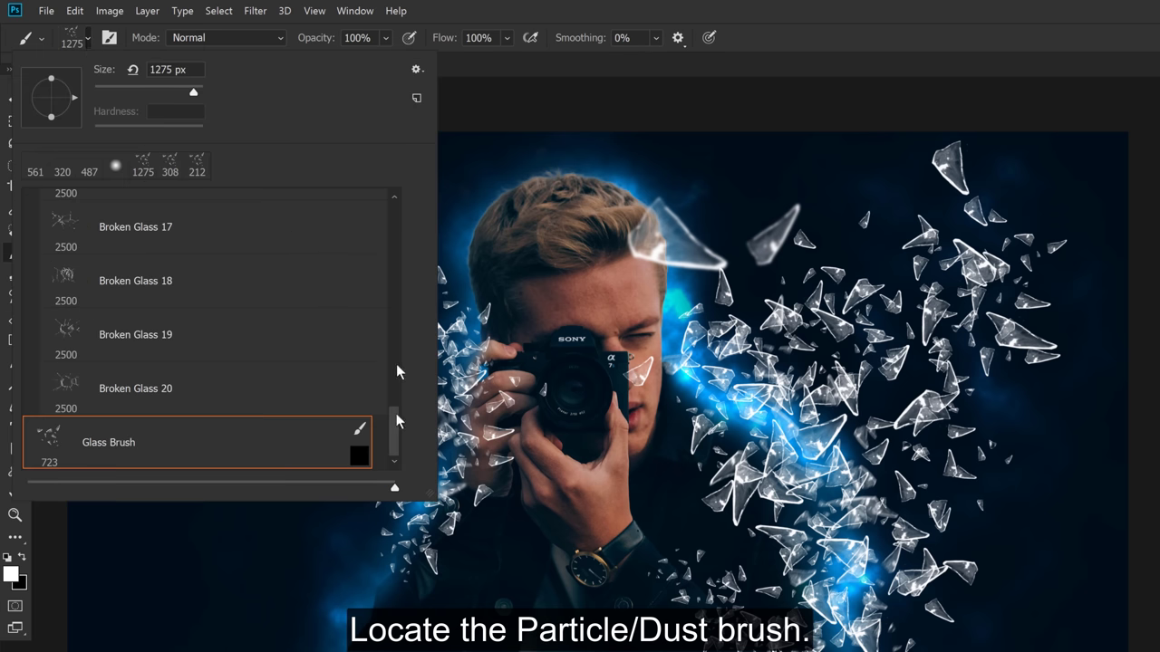
drag(396, 422, 404, 212)
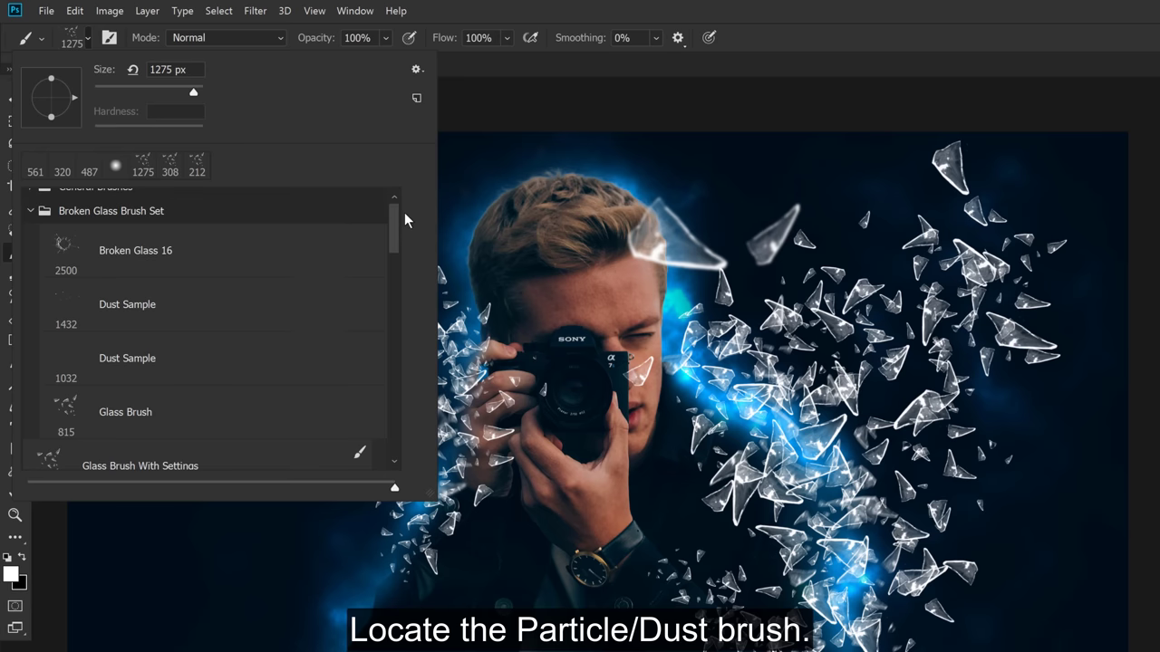
click(136, 366)
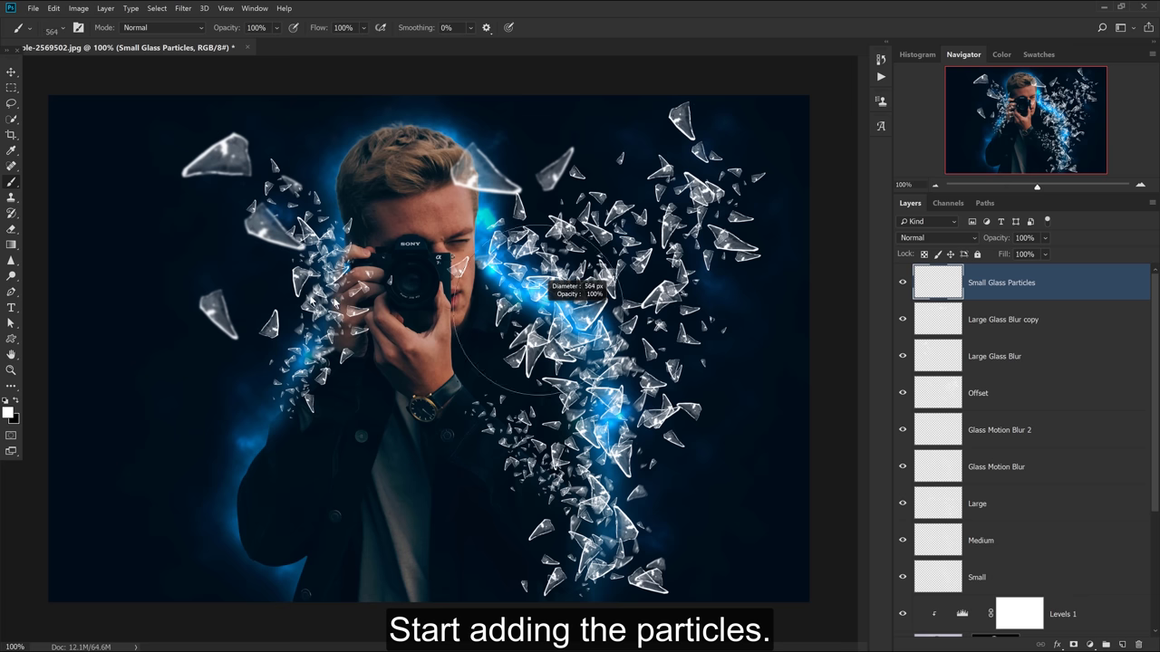
mouse_move(372, 280)
mouse_down()
mouse_move(344, 280)
mouse_move(372, 280)
mouse_up()
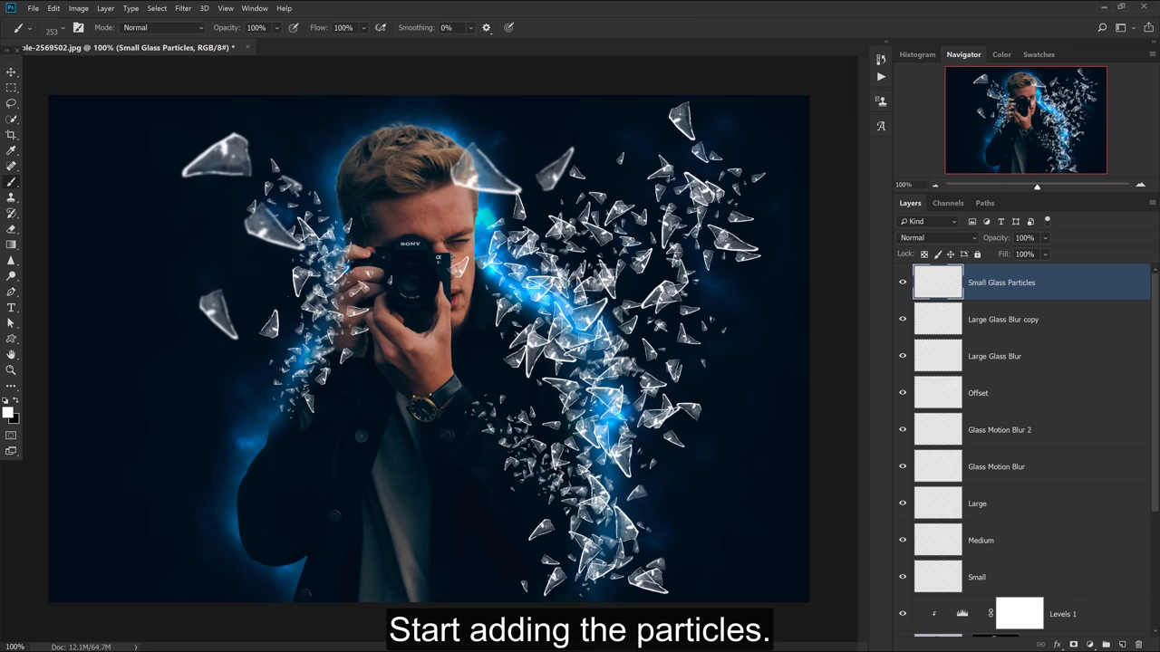
drag(616, 535, 589, 534)
drag(399, 272, 371, 272)
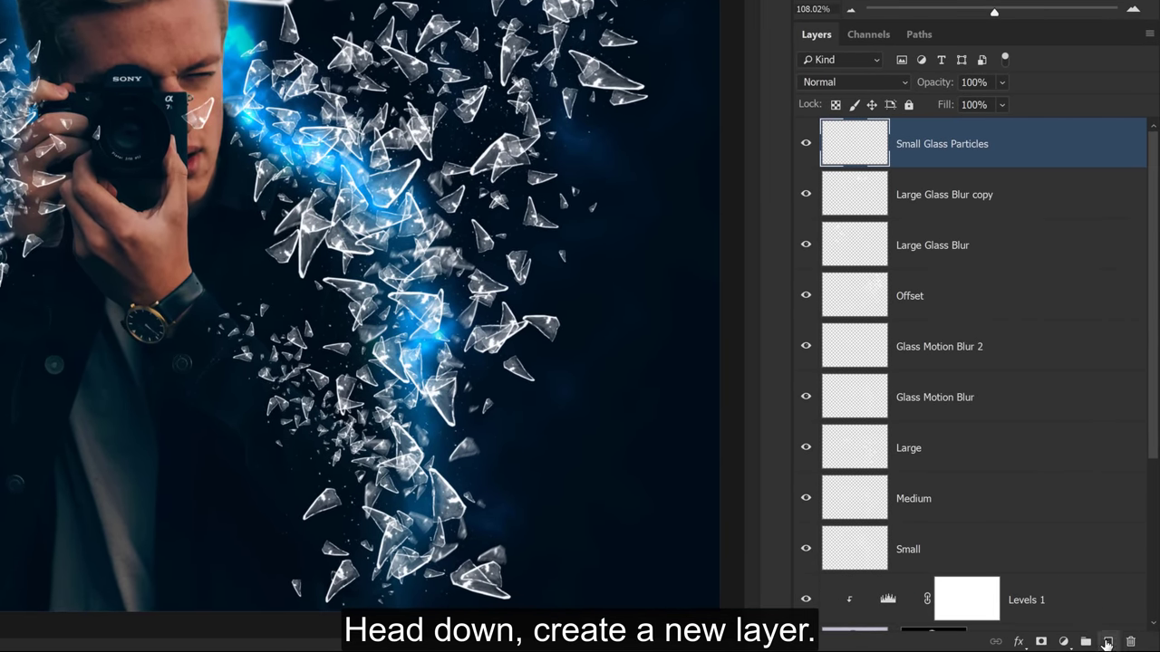
Step: Add a new layer named Particle Motion Blur above Small Glass Particles
click(1107, 641)
double_click(930, 323)
text(Particle M)
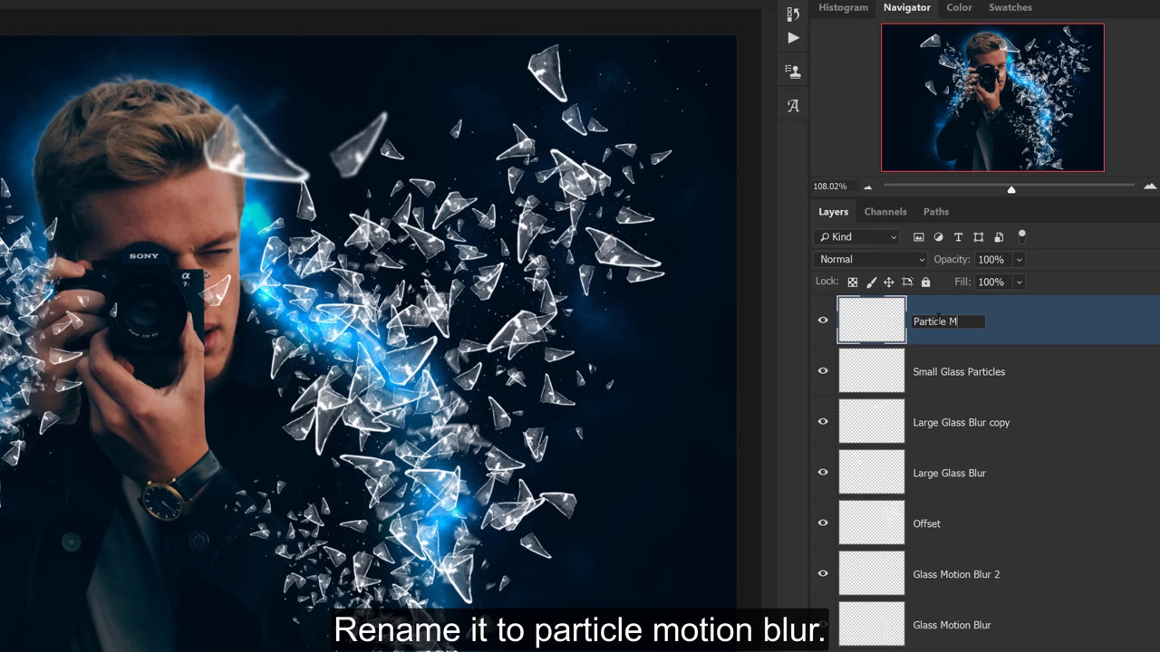
text(otion Blur)
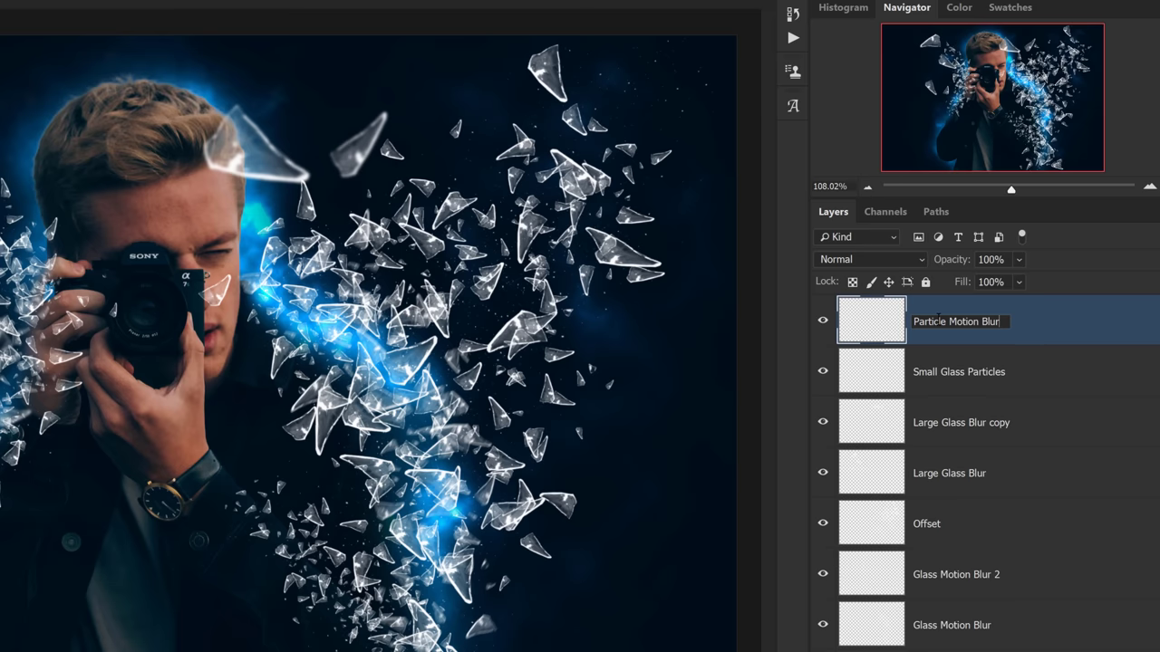
key(Return)
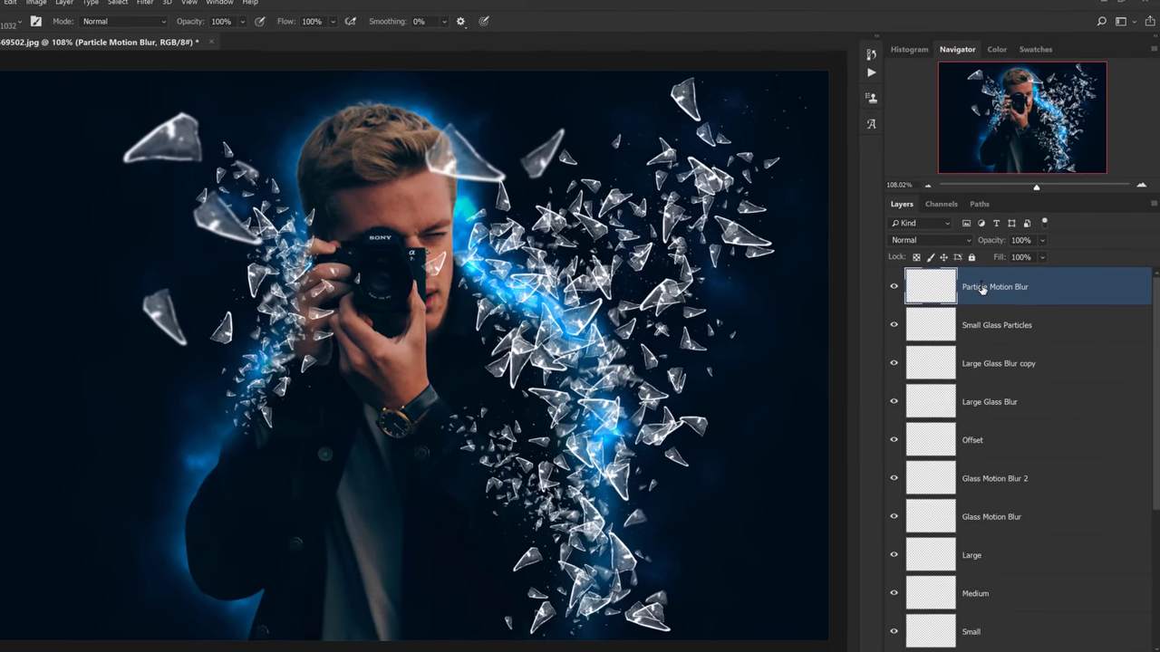
key(bracketleft)
key(bracketleft)
key(bracketleft)
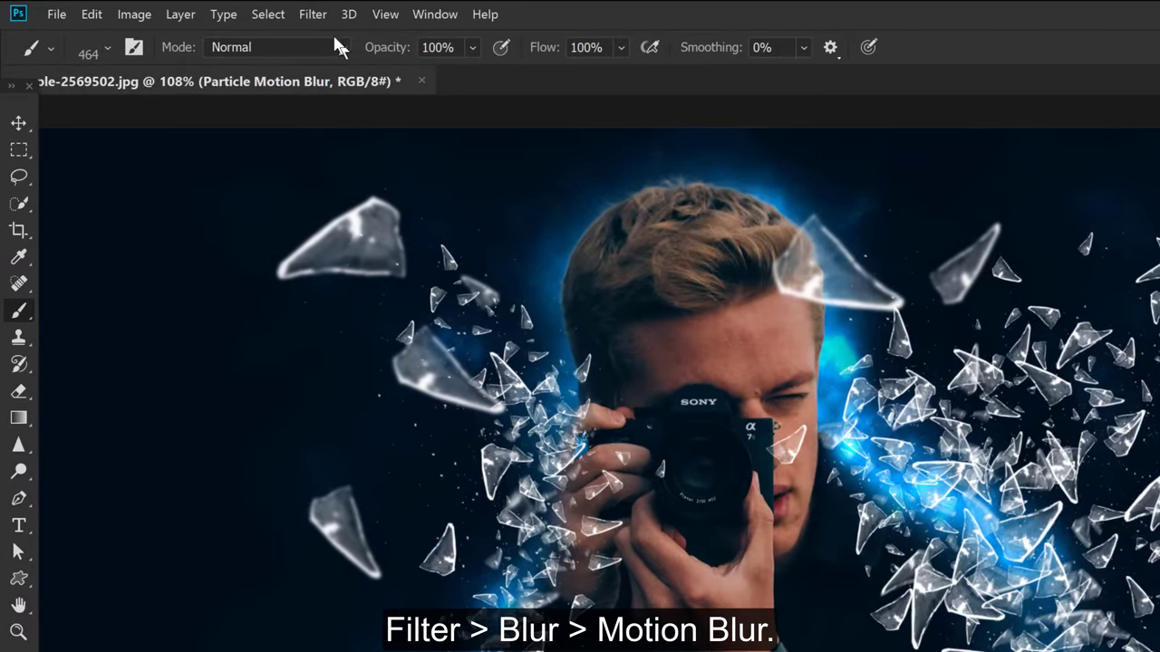
Step: Apply a Motion Blur at a 90° angle and 8 pixels distance
click(313, 14)
mouse_move(316, 184)
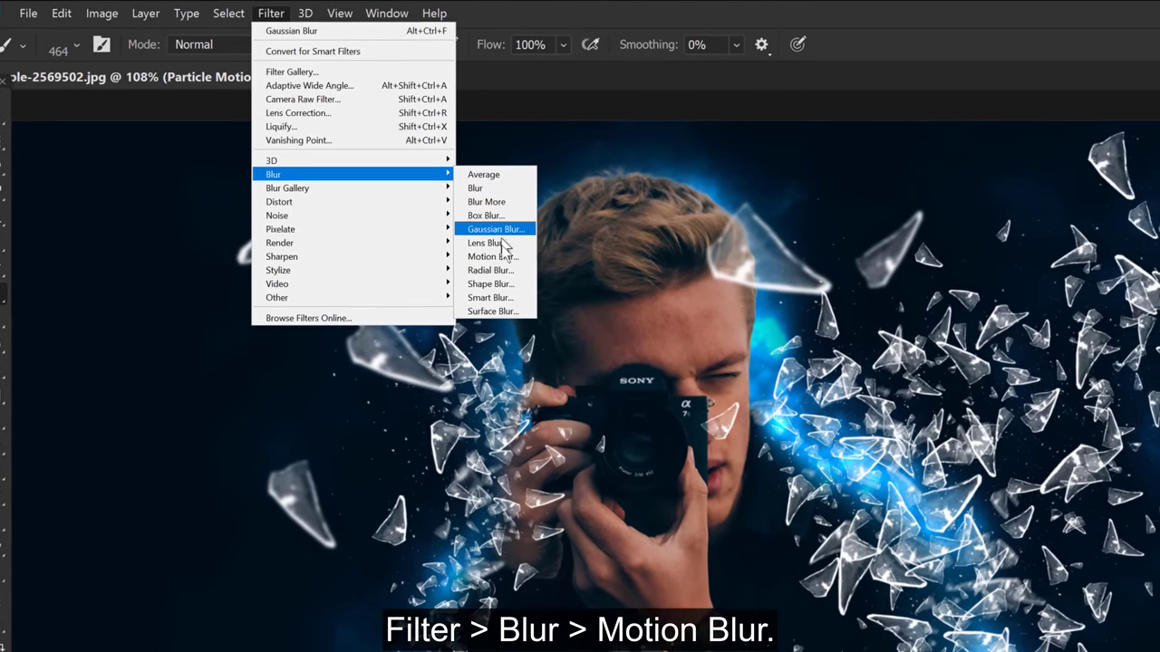
click(544, 271)
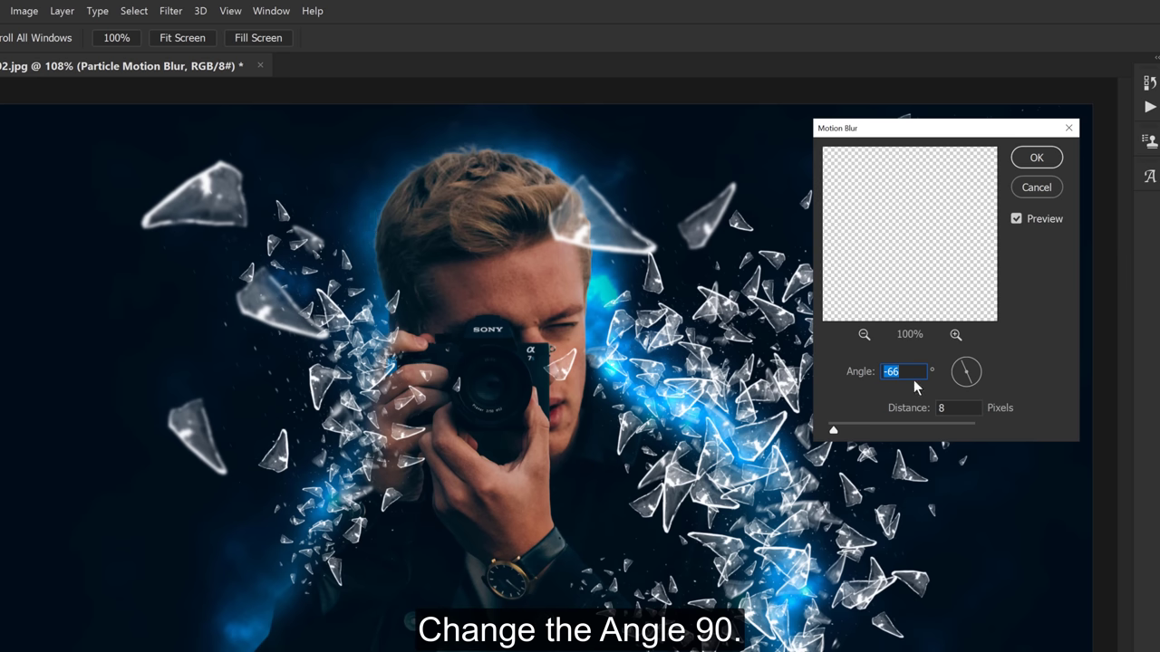
text(90)
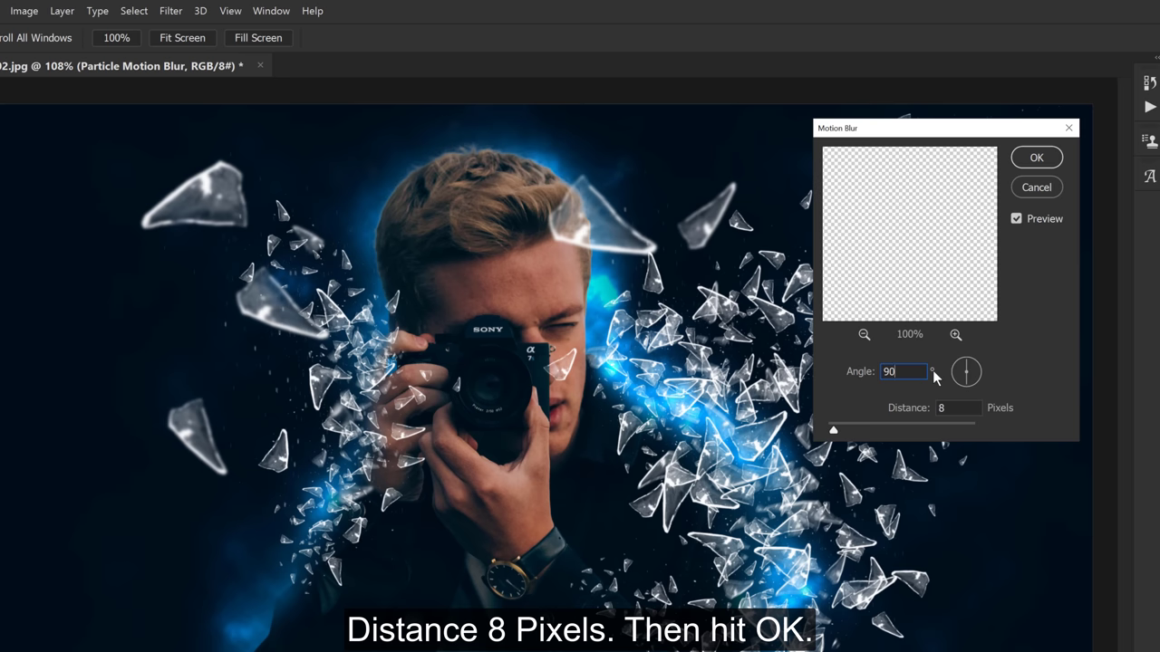
click(1042, 163)
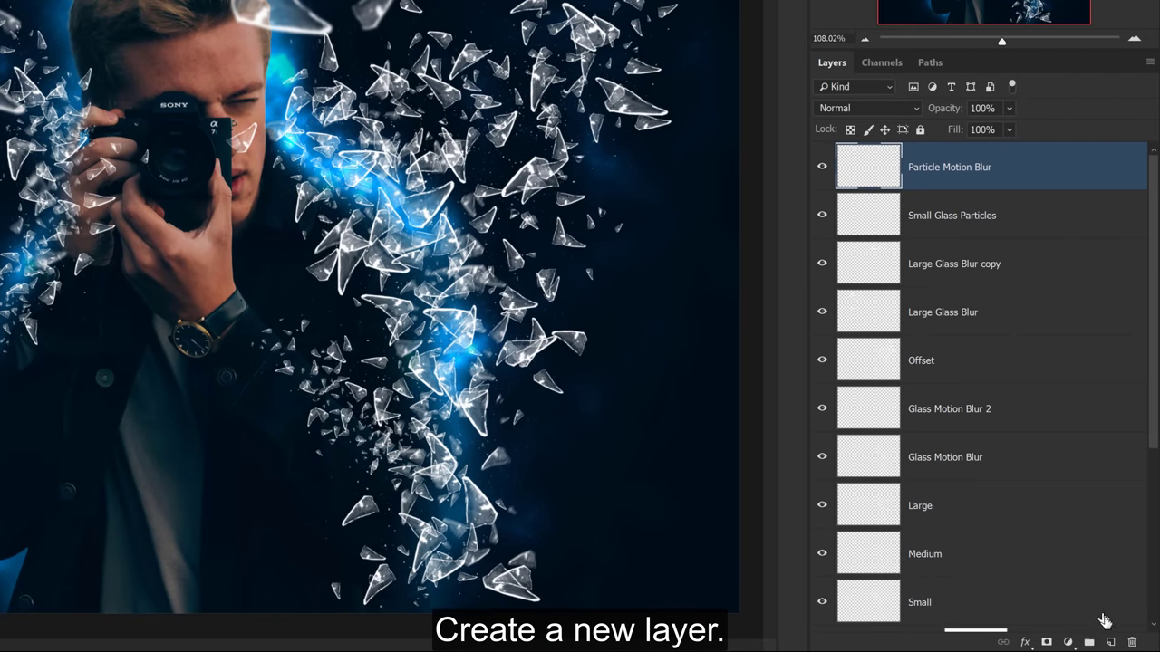
Step: Add a new layer named Camera Crack above Particle Motion Blur
click(1112, 643)
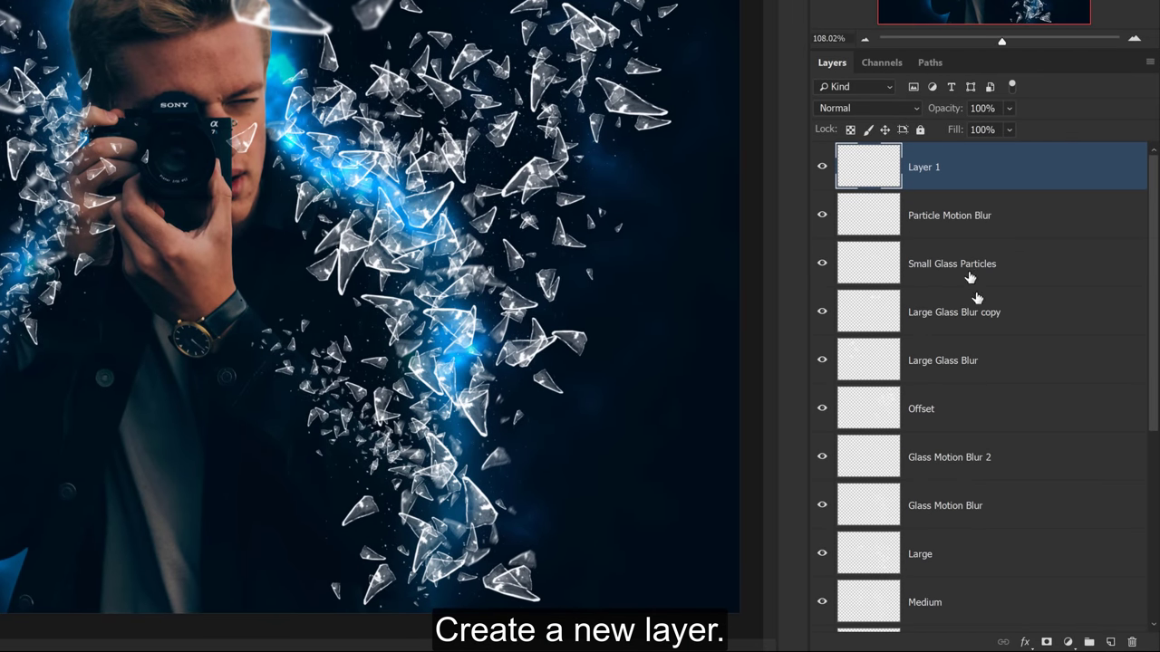
double_click(926, 168)
text(Crack)
key(Return)
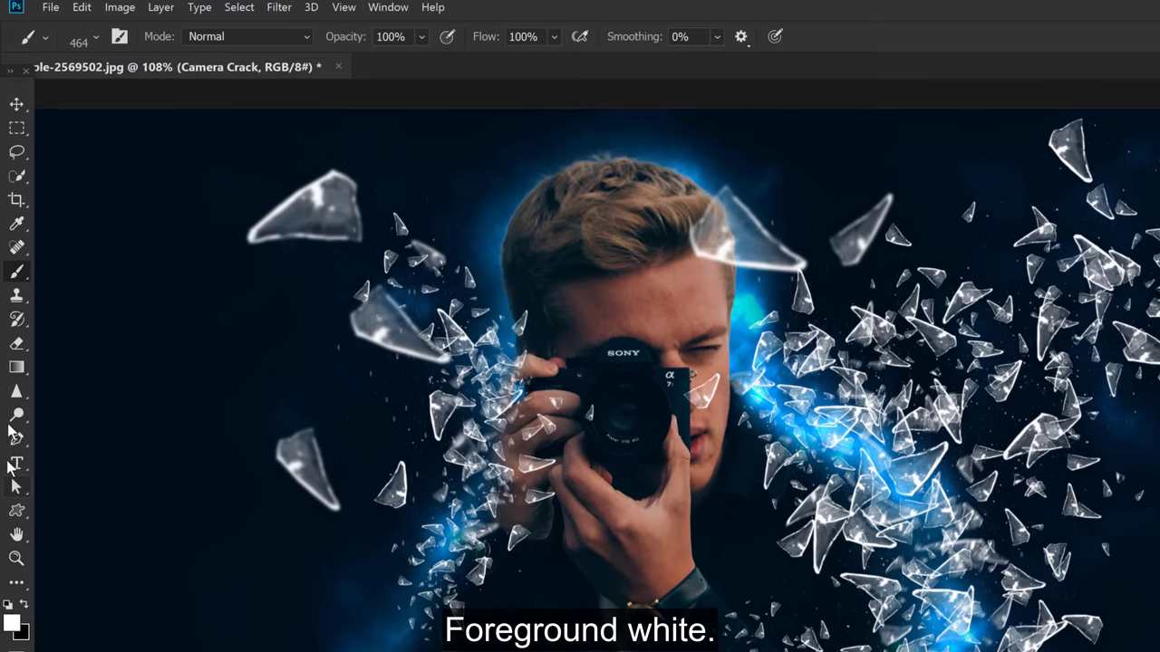
Step: Select the Broken Glass 16 crack brush and fit the image in view
click(15, 283)
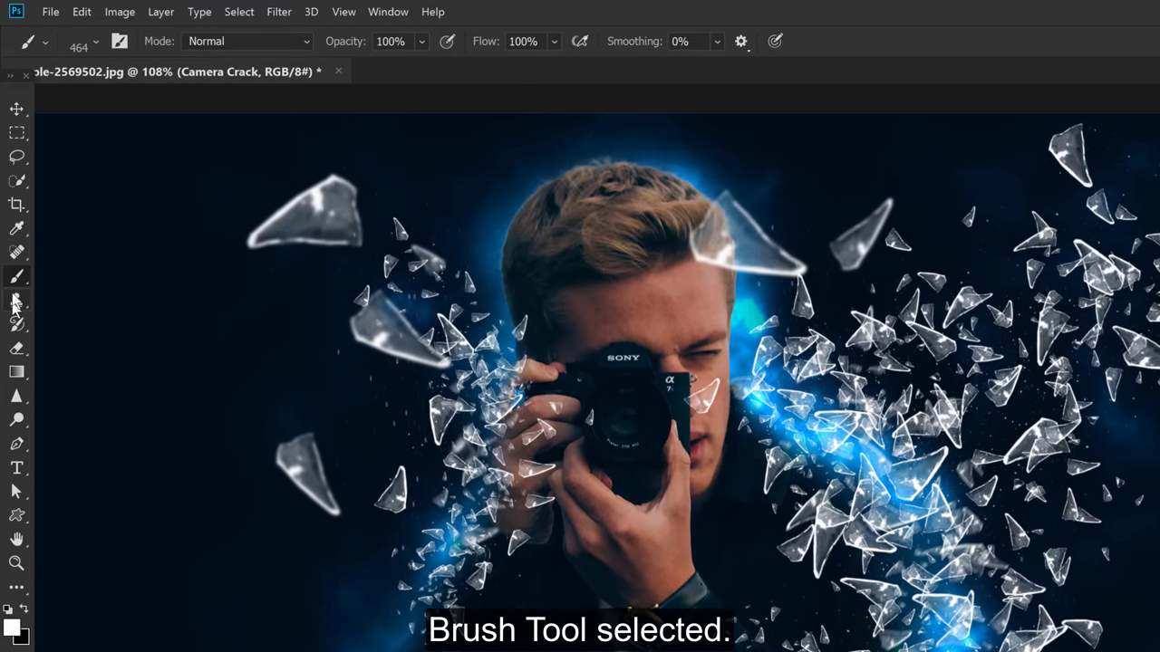
click(86, 46)
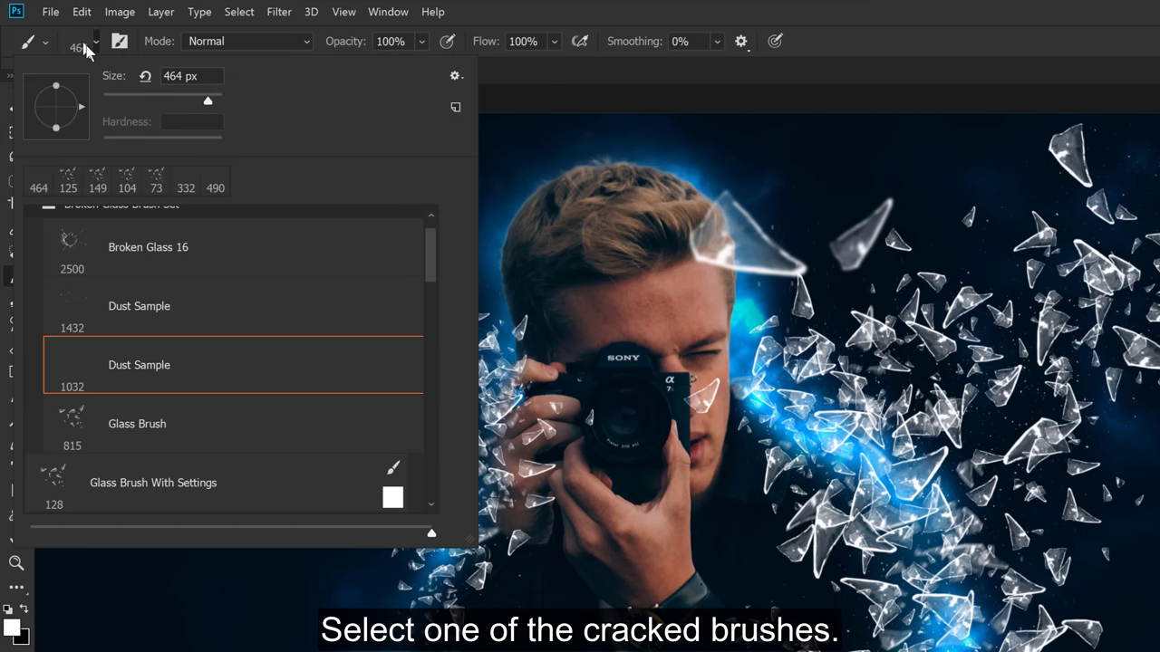
double_click(193, 251)
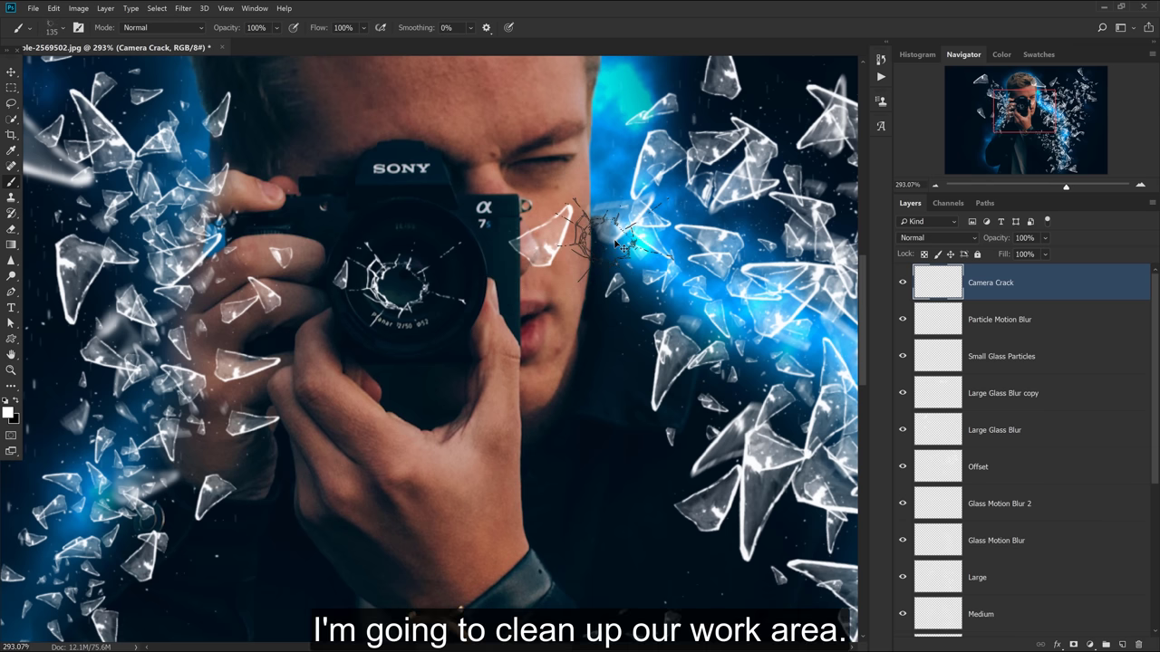
key(ctrl+0)
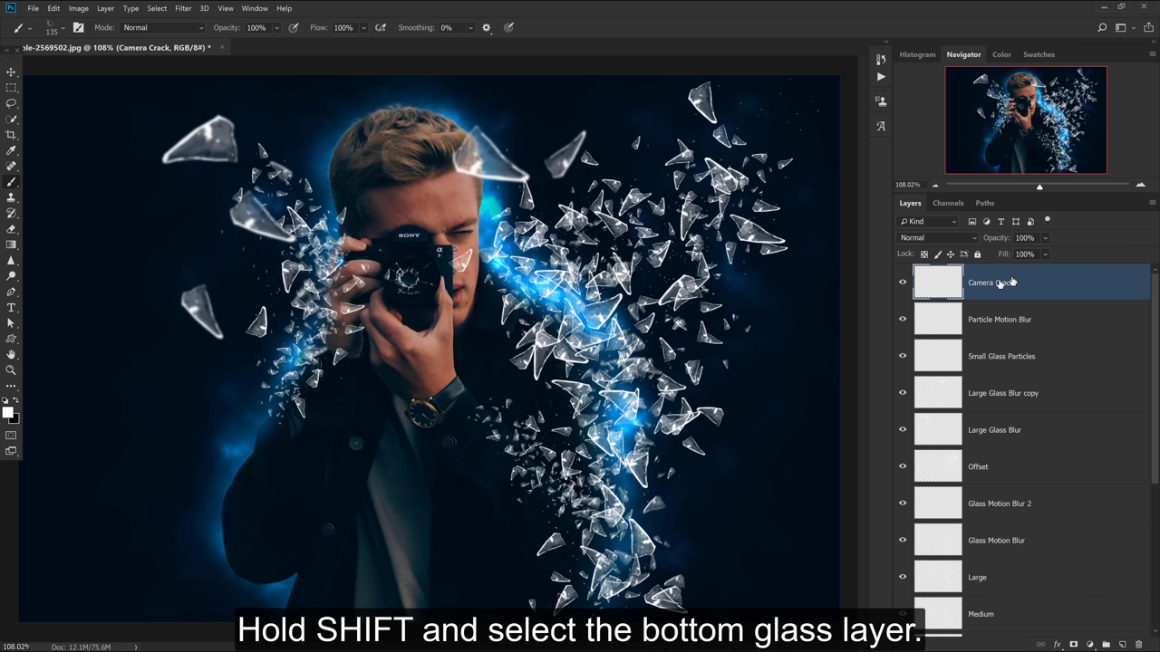
Step: Group all the glass layers into a group named Glass
drag(1156, 334, 1134, 427)
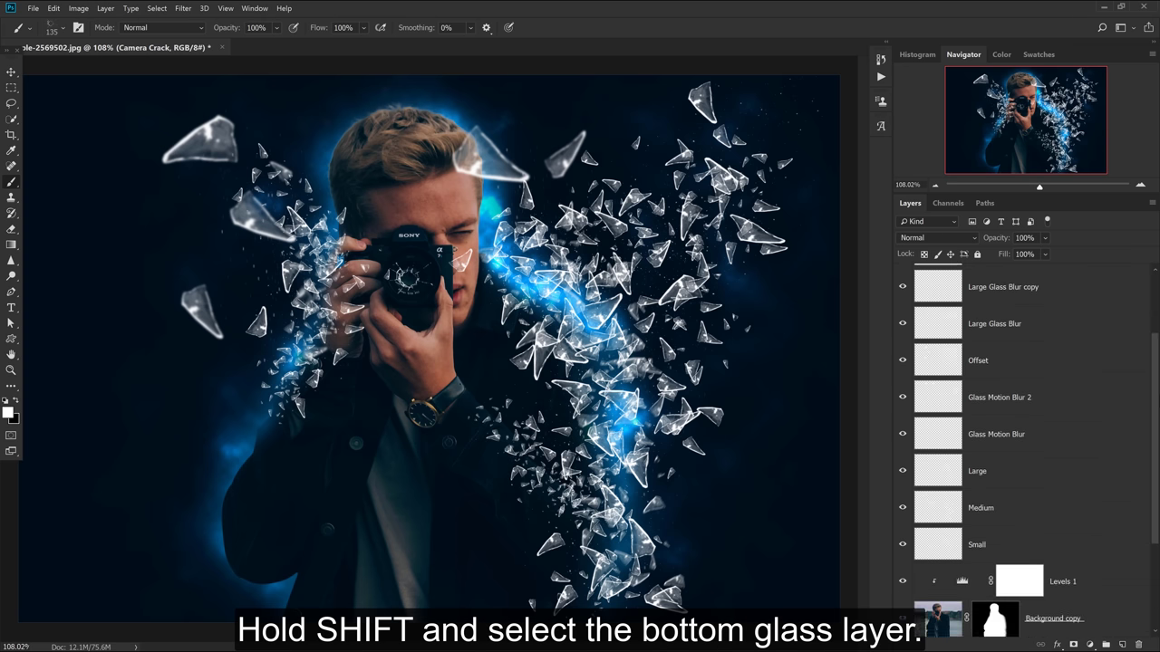
shift+click(1046, 512)
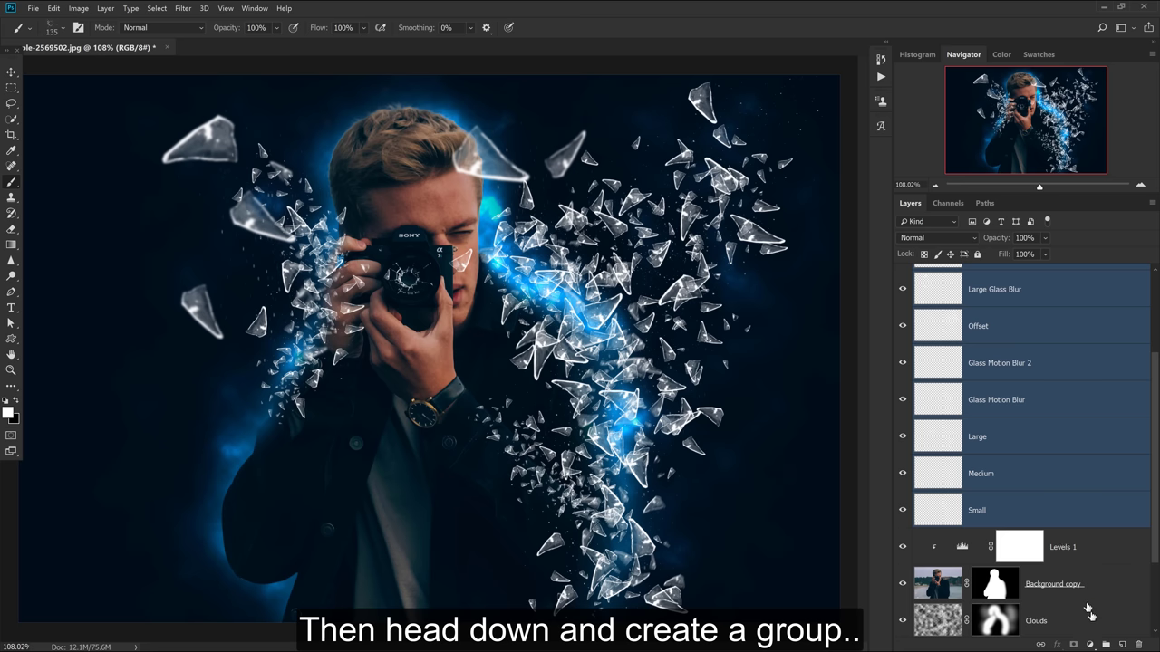
click(1106, 645)
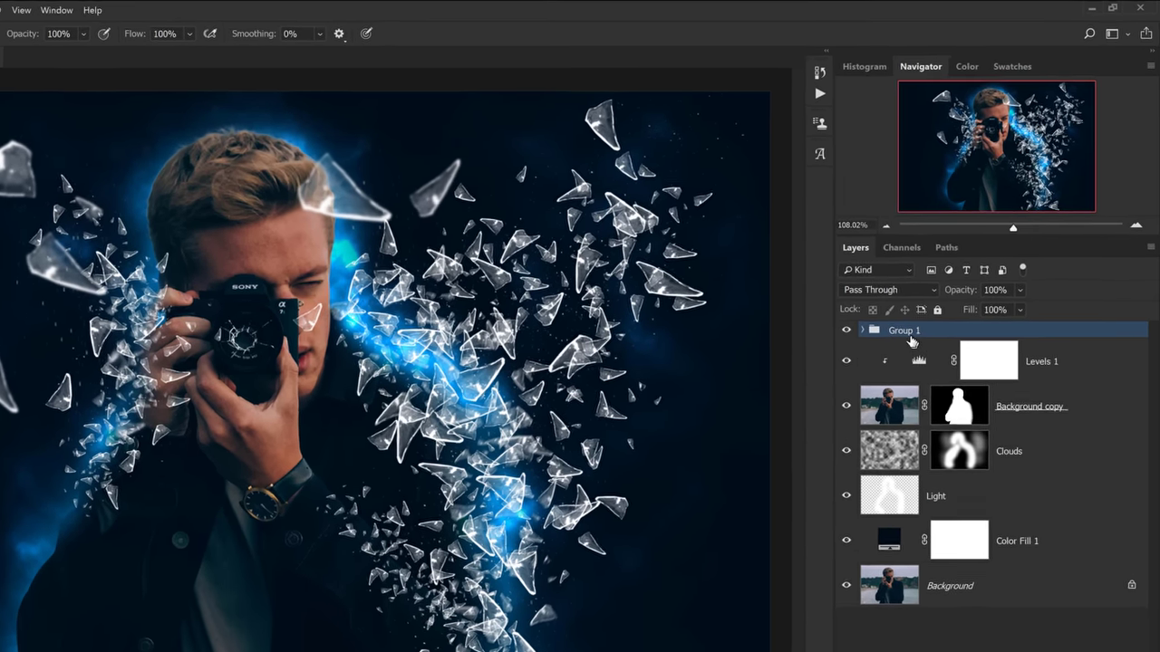
double_click(949, 271)
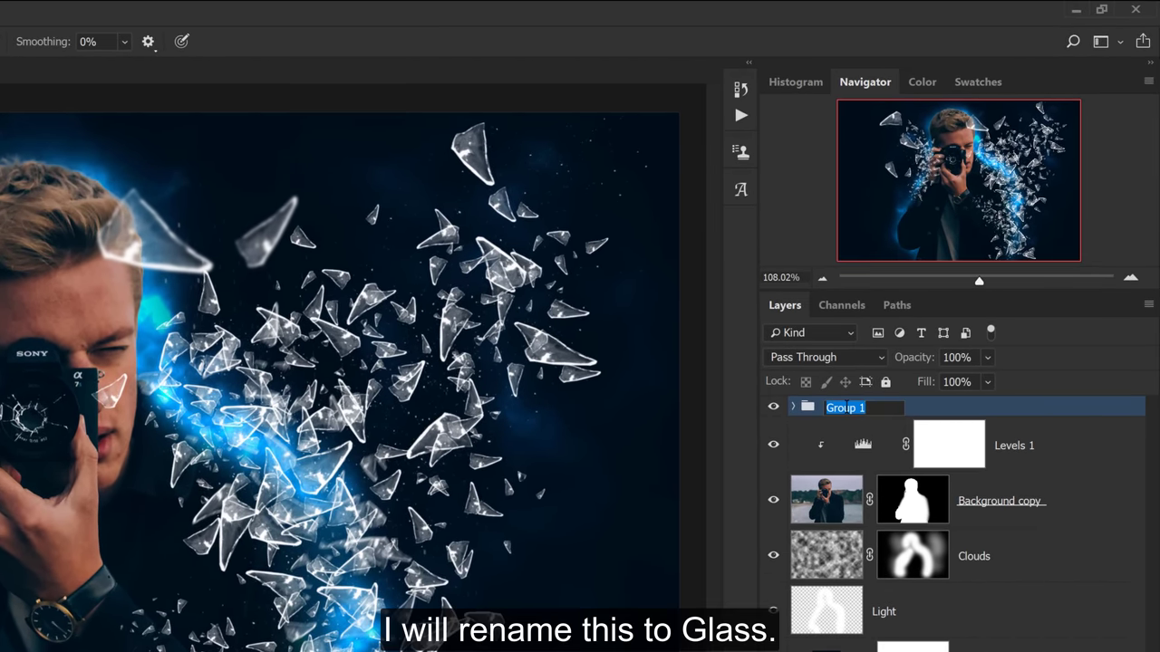
text(Glass)
key(Return)
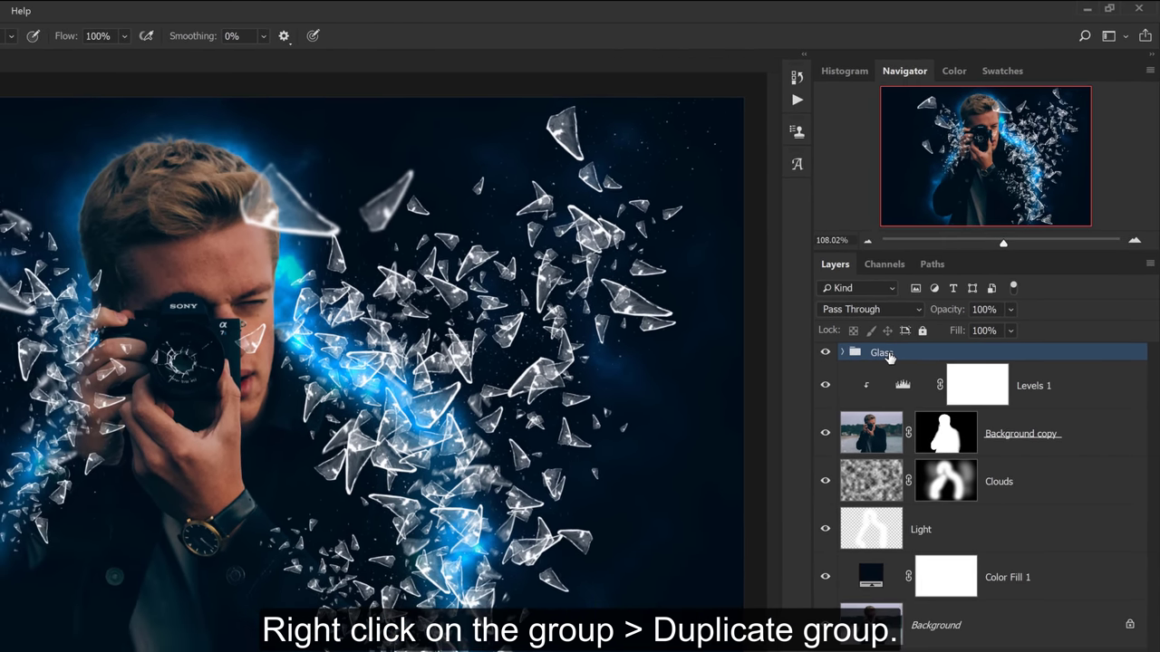
Step: Duplicate the Glass group, hide the original, and convert Glass copy to a smart object
right_click(890, 357)
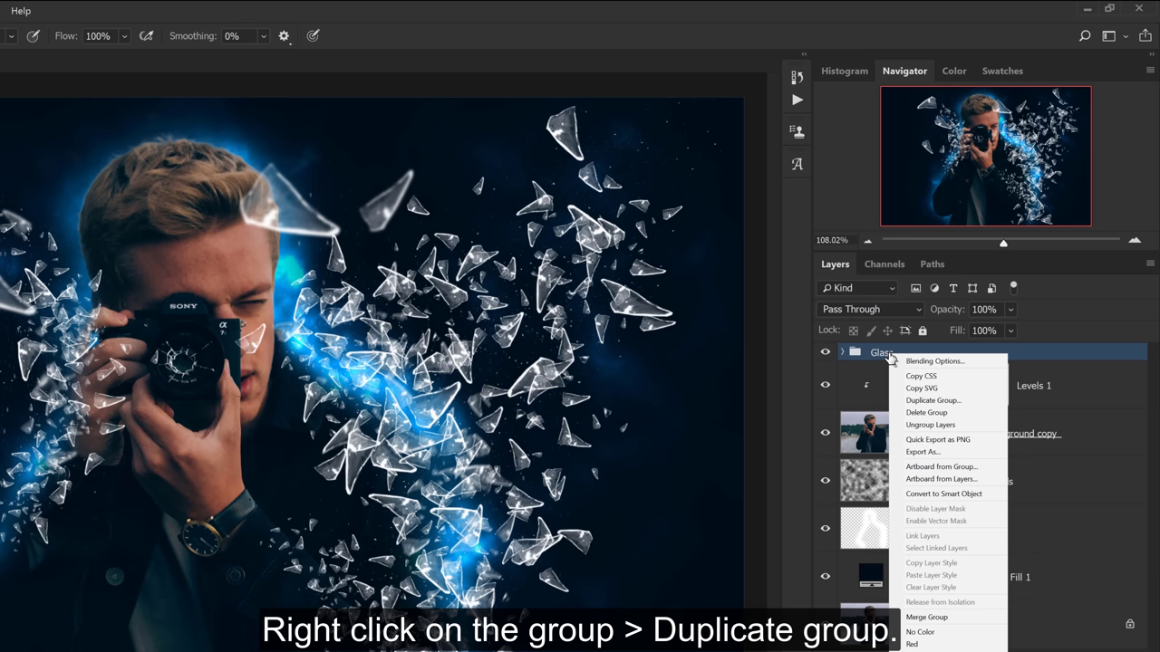
click(902, 401)
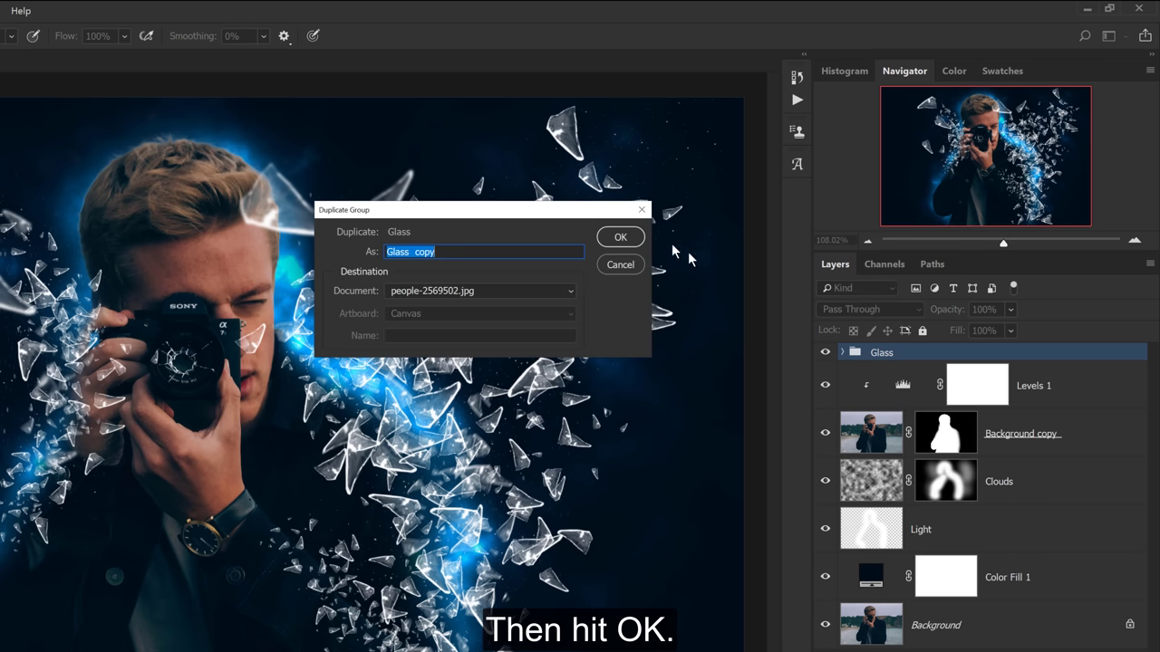
click(619, 237)
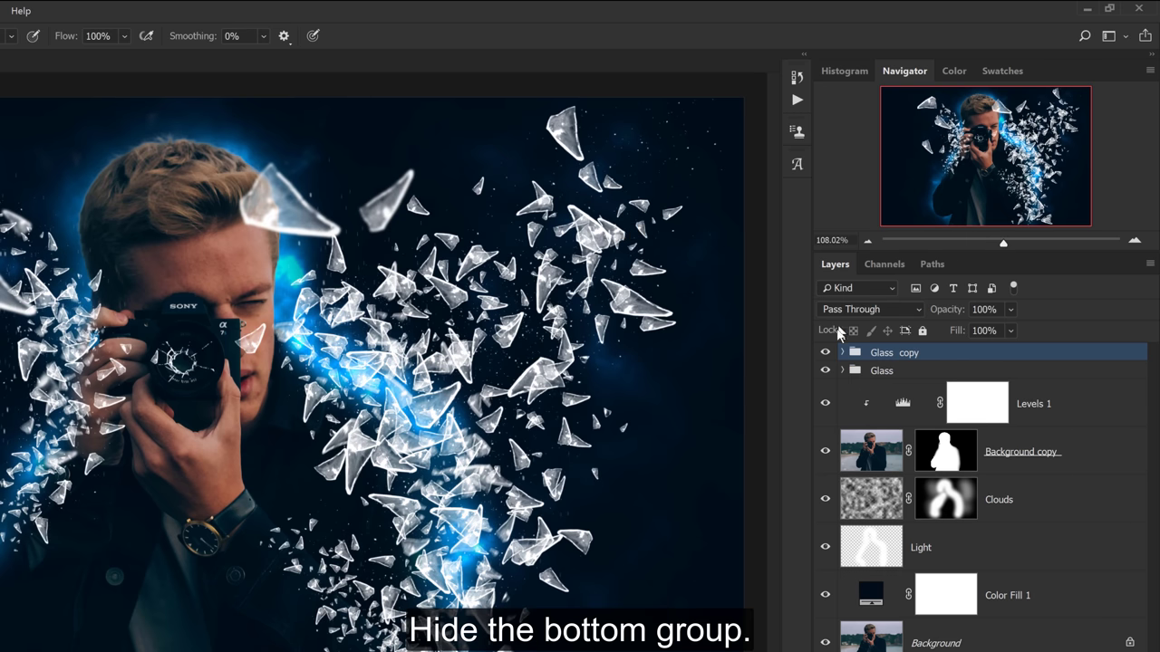
click(826, 372)
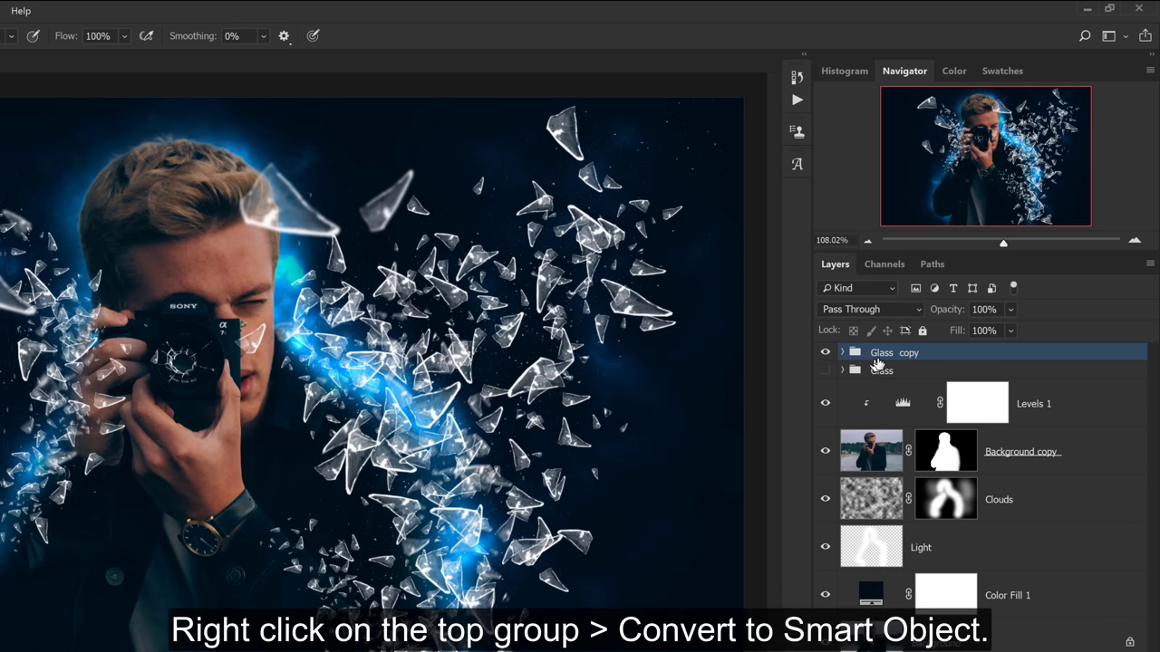
right_click(887, 359)
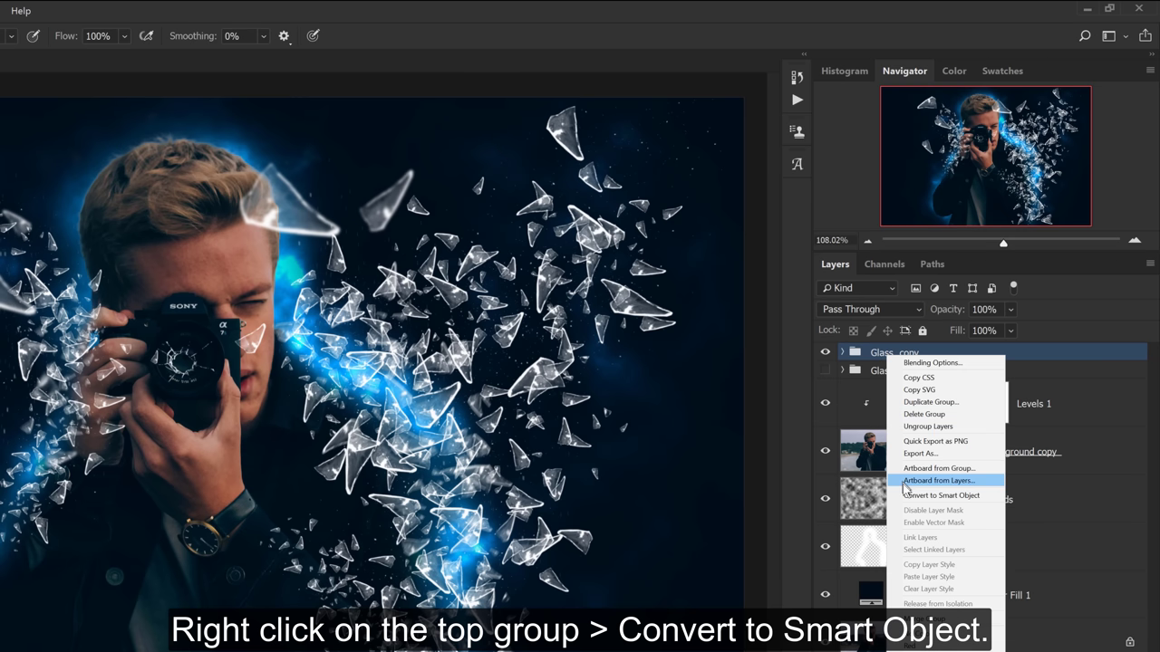
click(942, 495)
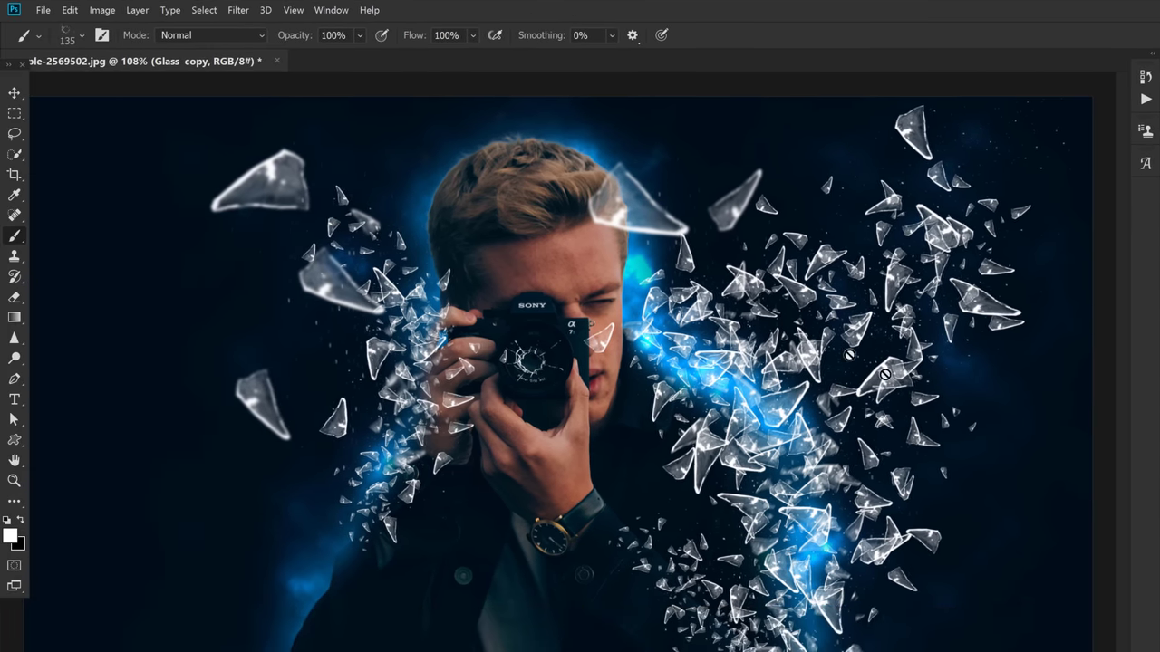
Step: Apply Smart Sharpen to Glass copy at Amount 85% and Radius 1.0 px
click(239, 11)
mouse_move(271, 206)
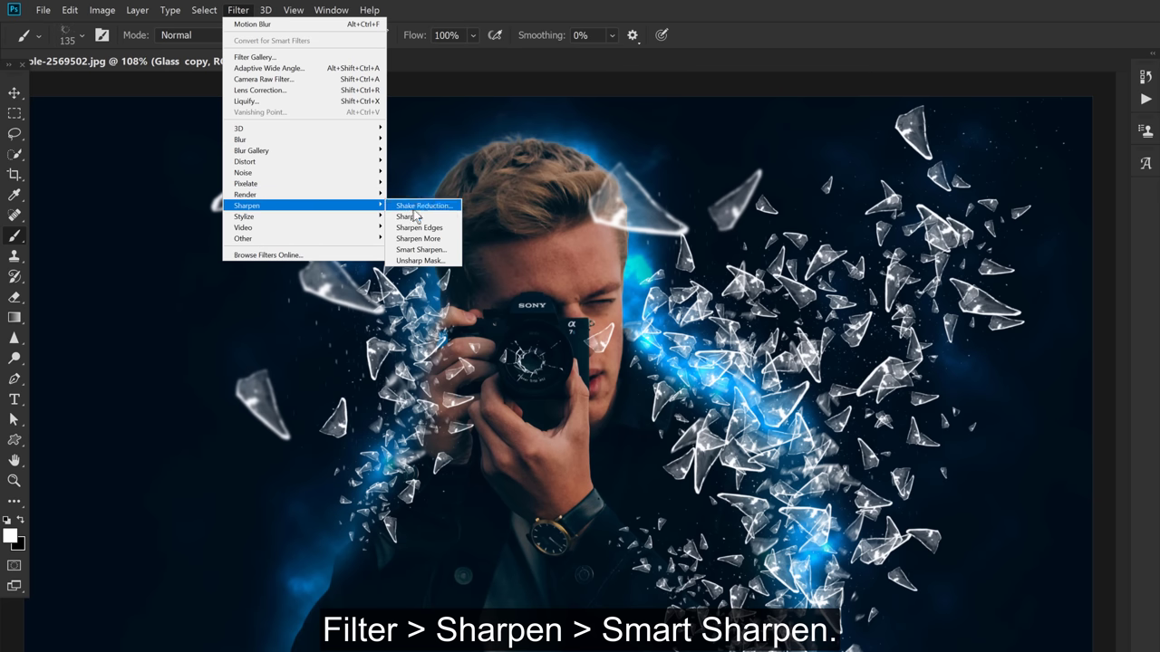
click(453, 251)
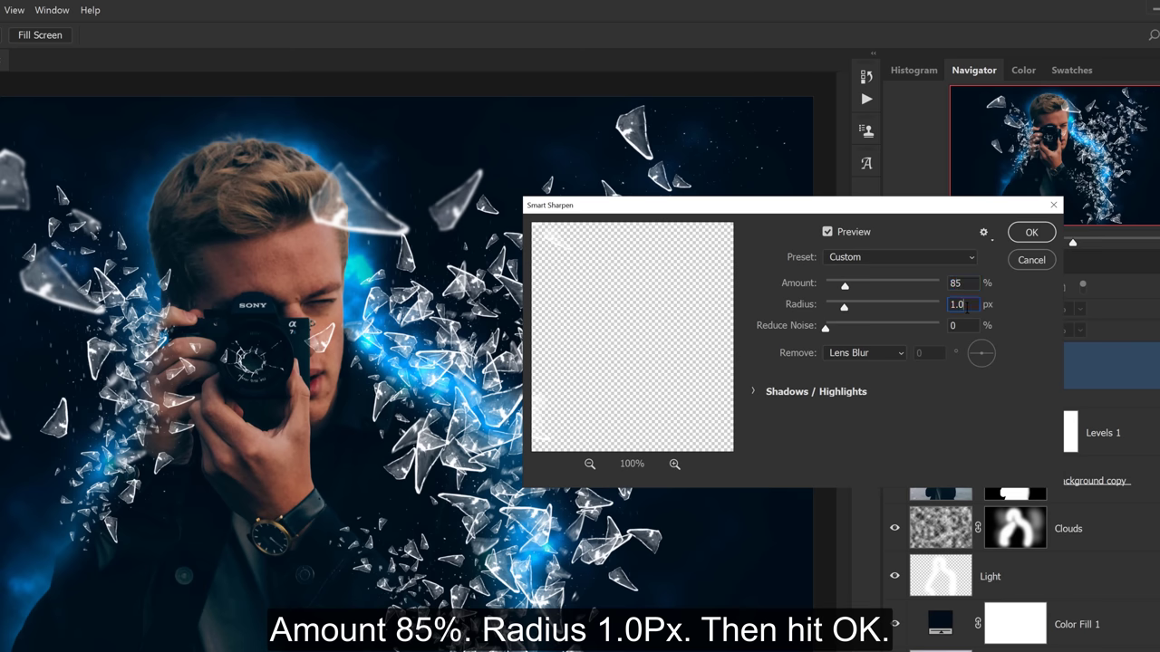
click(1032, 233)
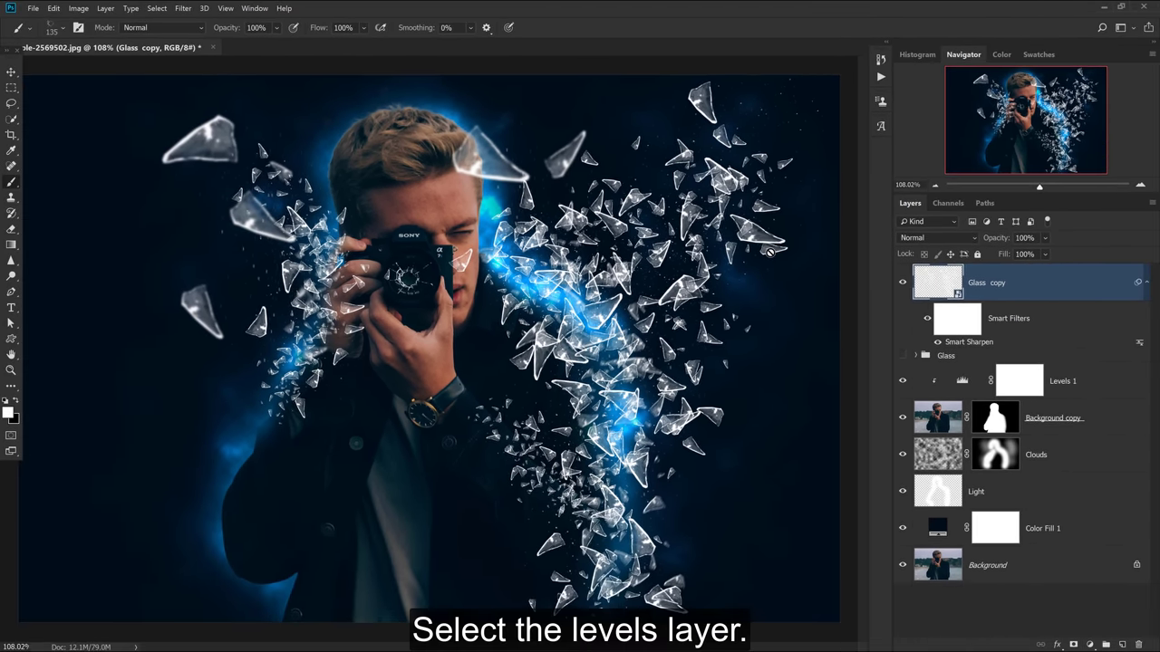
Step: Add a new layer named Cracks directly above Levels 1
click(1089, 382)
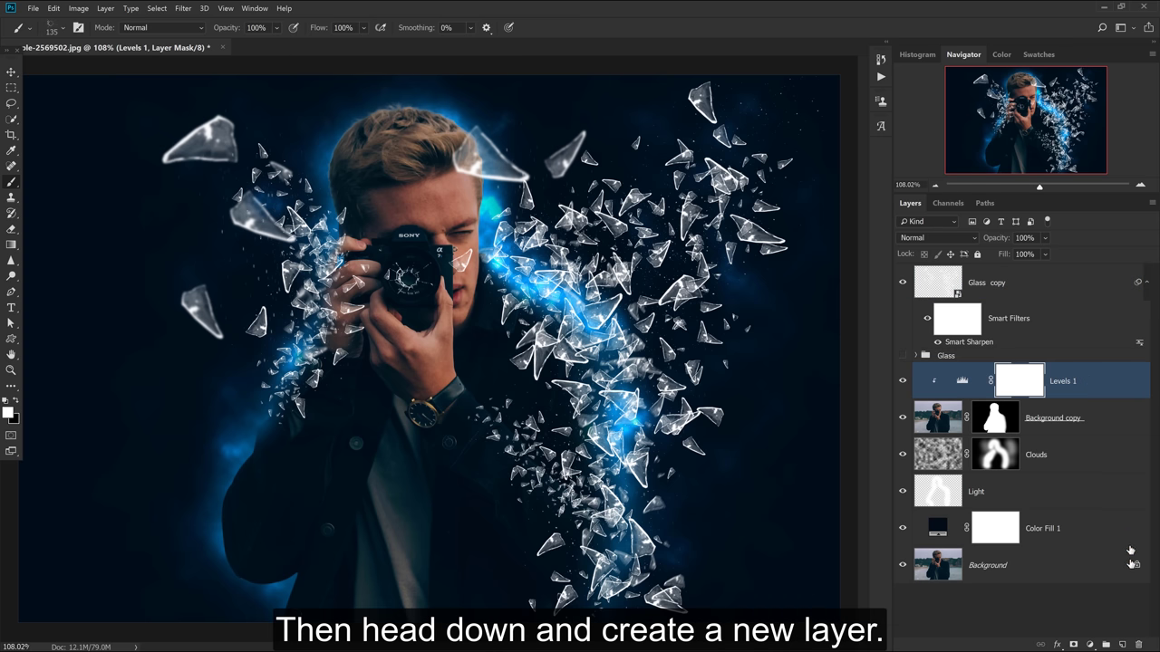
click(1121, 645)
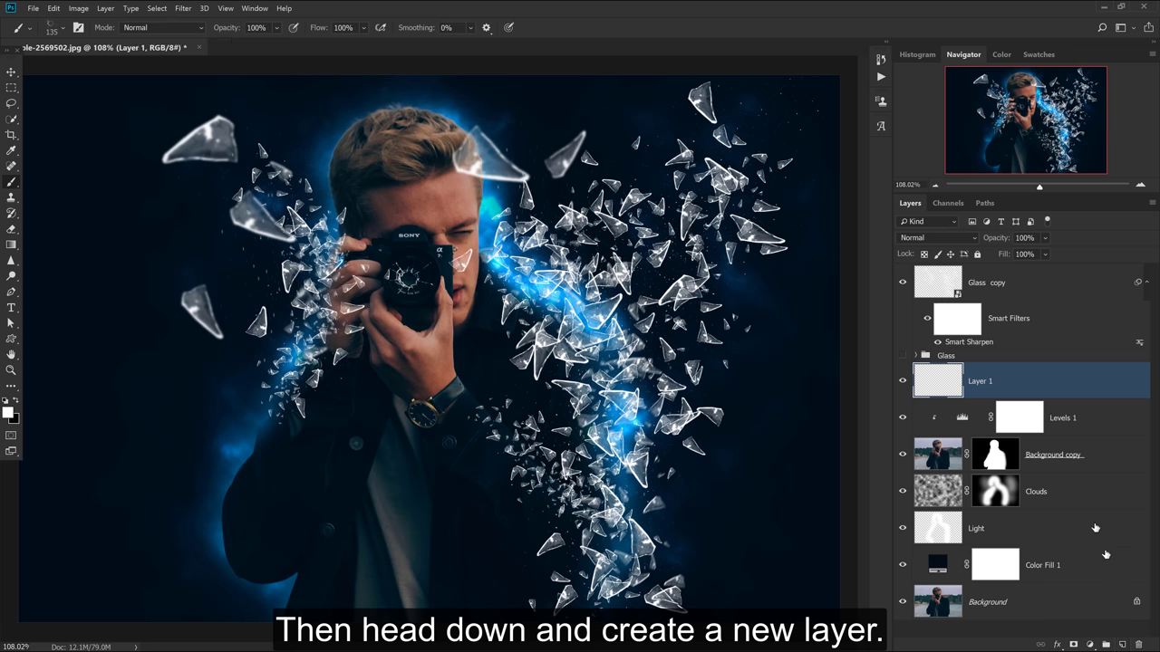
double_click(979, 381)
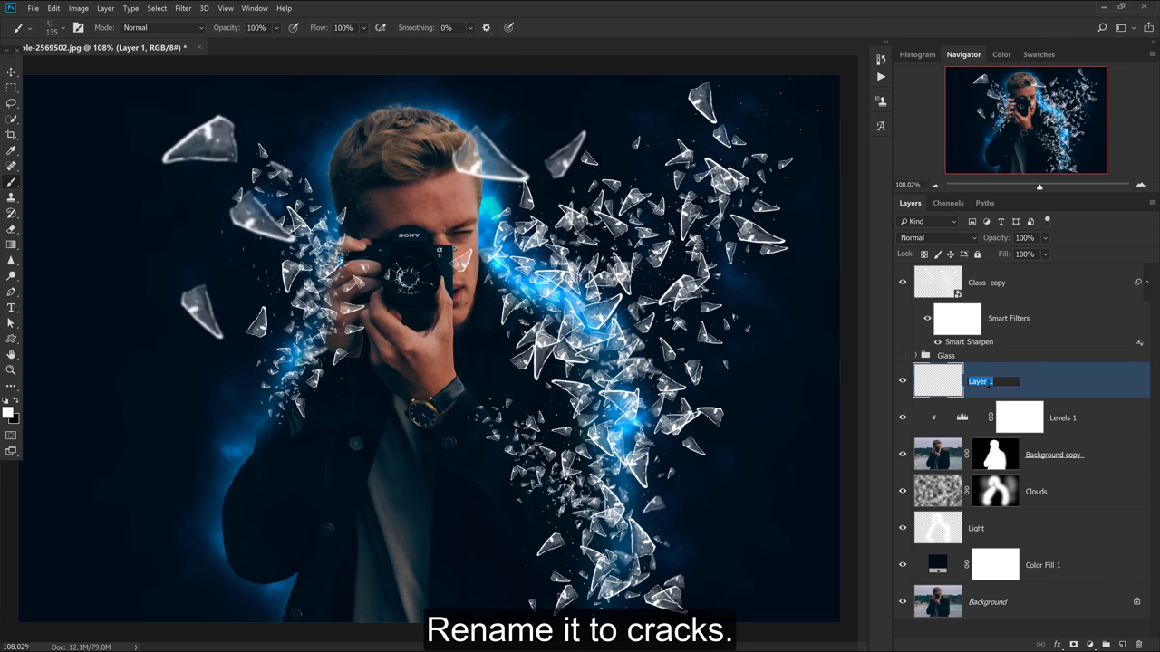
text(Cracks)
key(Return)
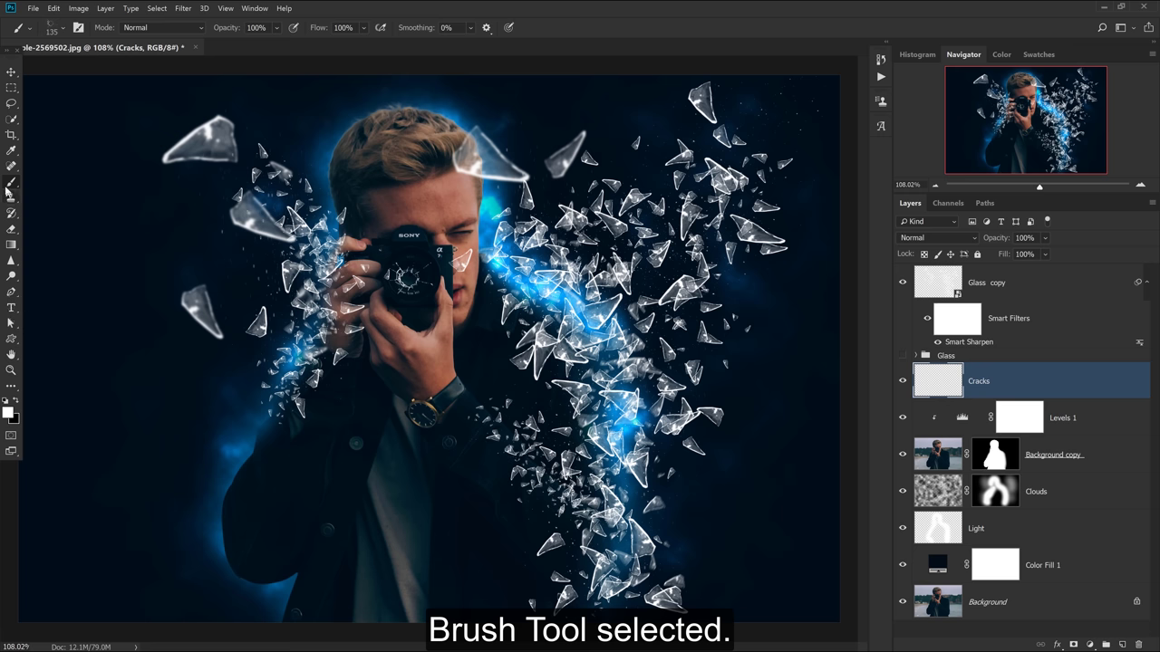
Step: Select the Broken Glass 17 crack brush from the brush presets
click(64, 28)
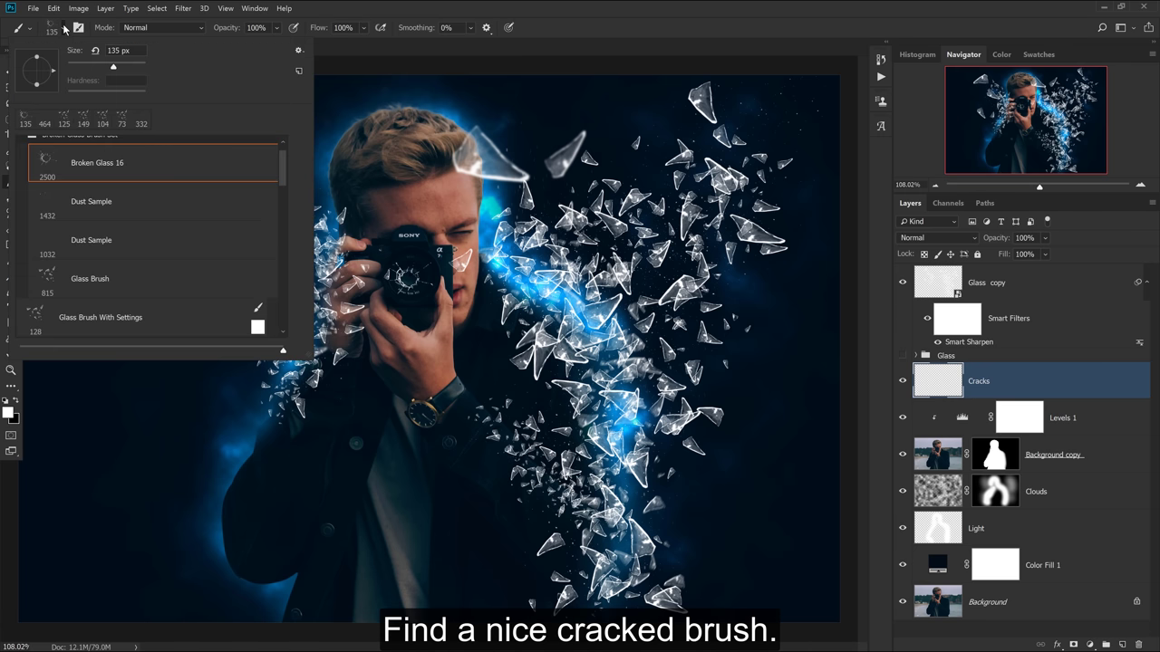
drag(277, 171, 272, 309)
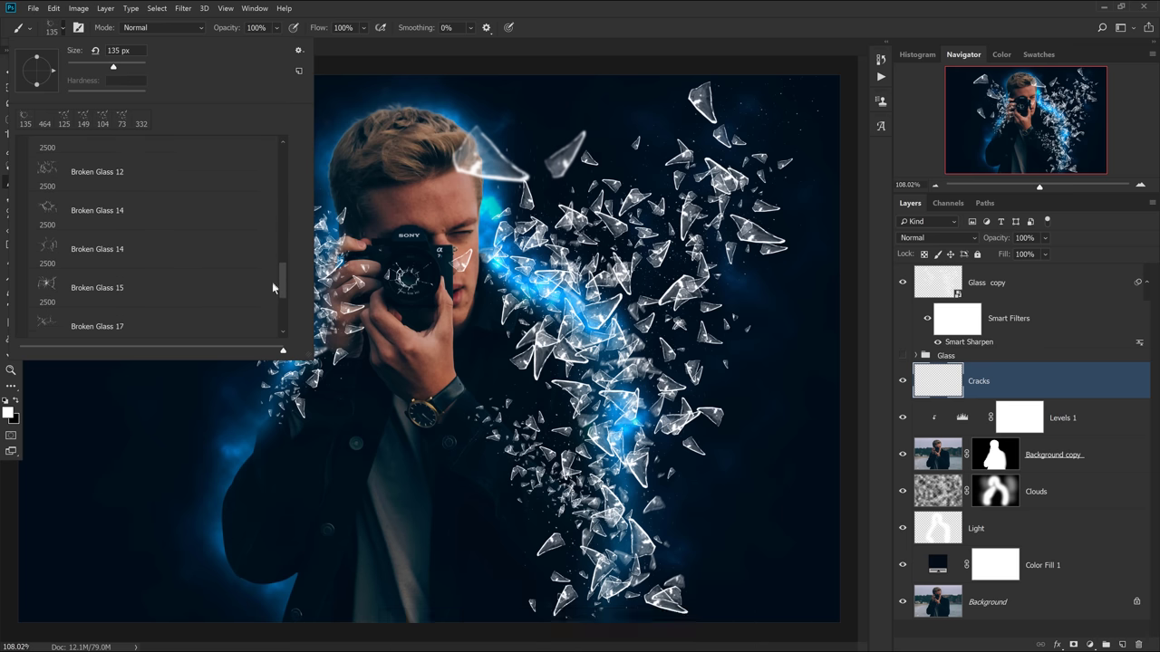
scroll(270, 309, down, 1)
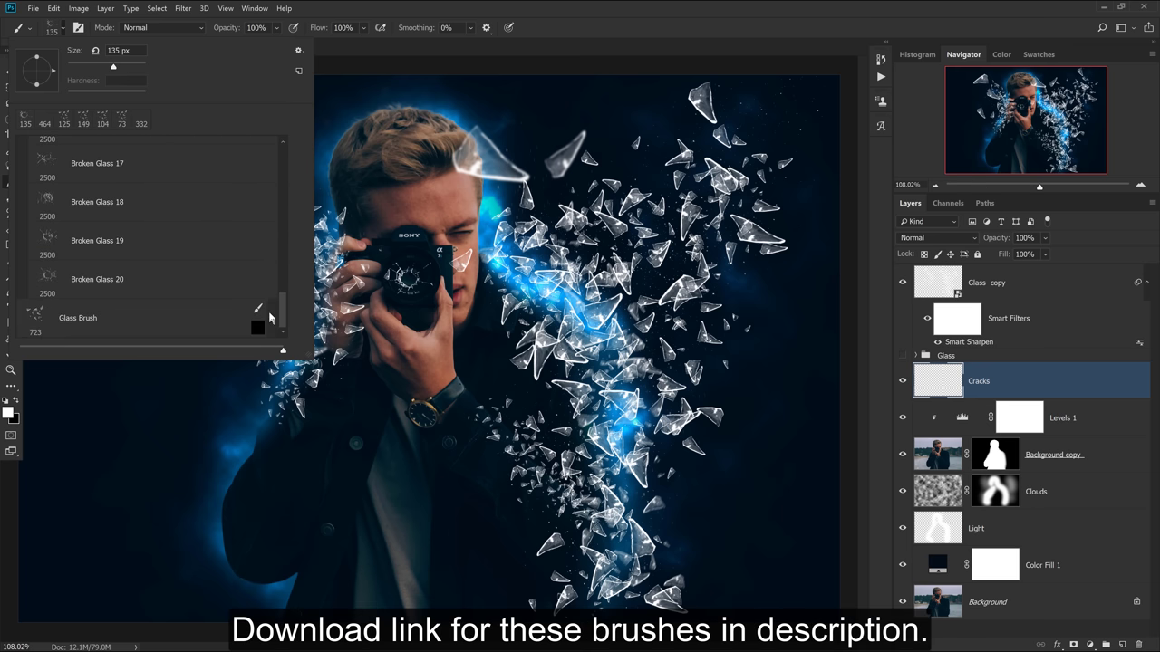
scroll(268, 311, down, 1)
click(109, 178)
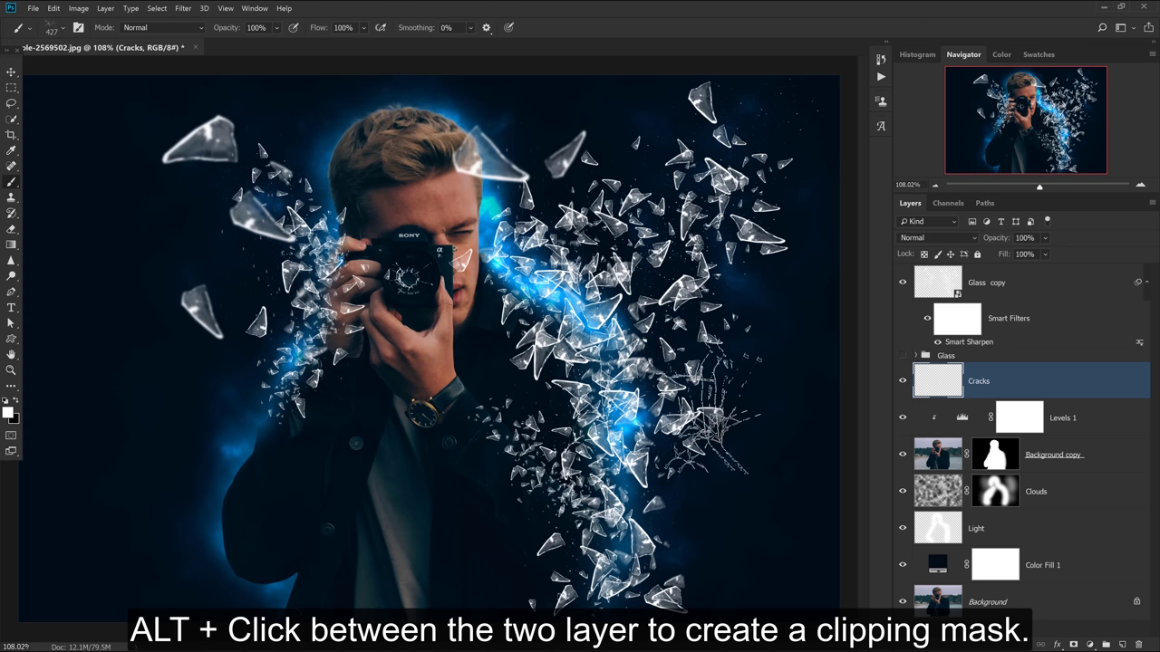
Step: Clip Cracks to the layer below, stamp a crack at lower right, and adjust the brush size
alt+click(1065, 396)
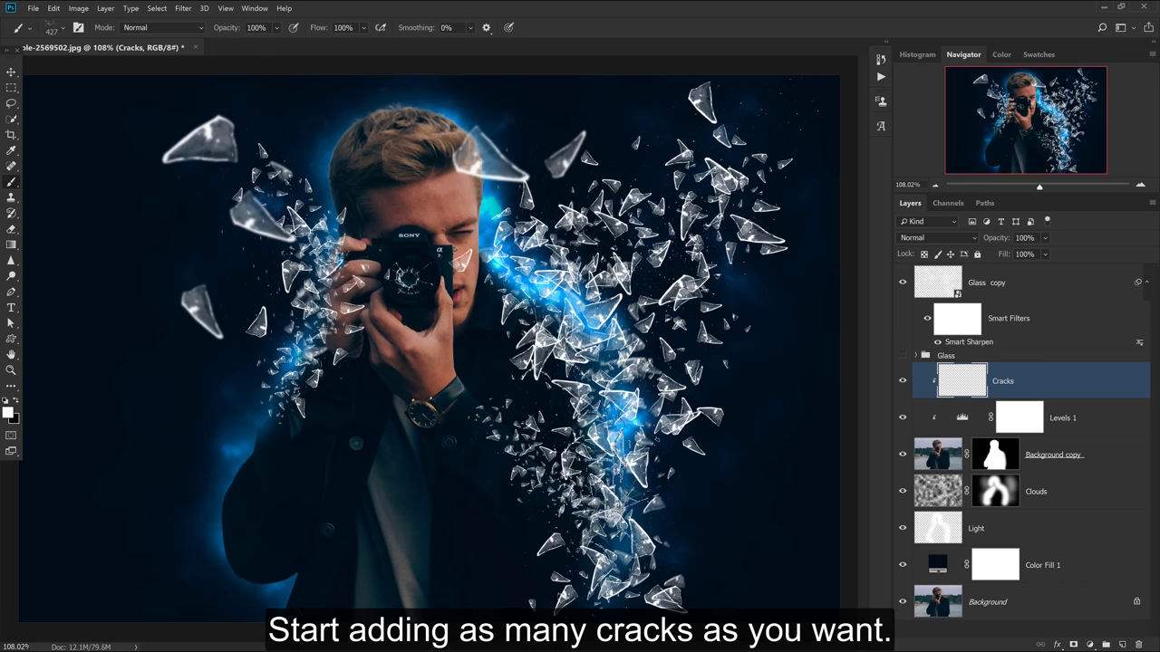
click(738, 531)
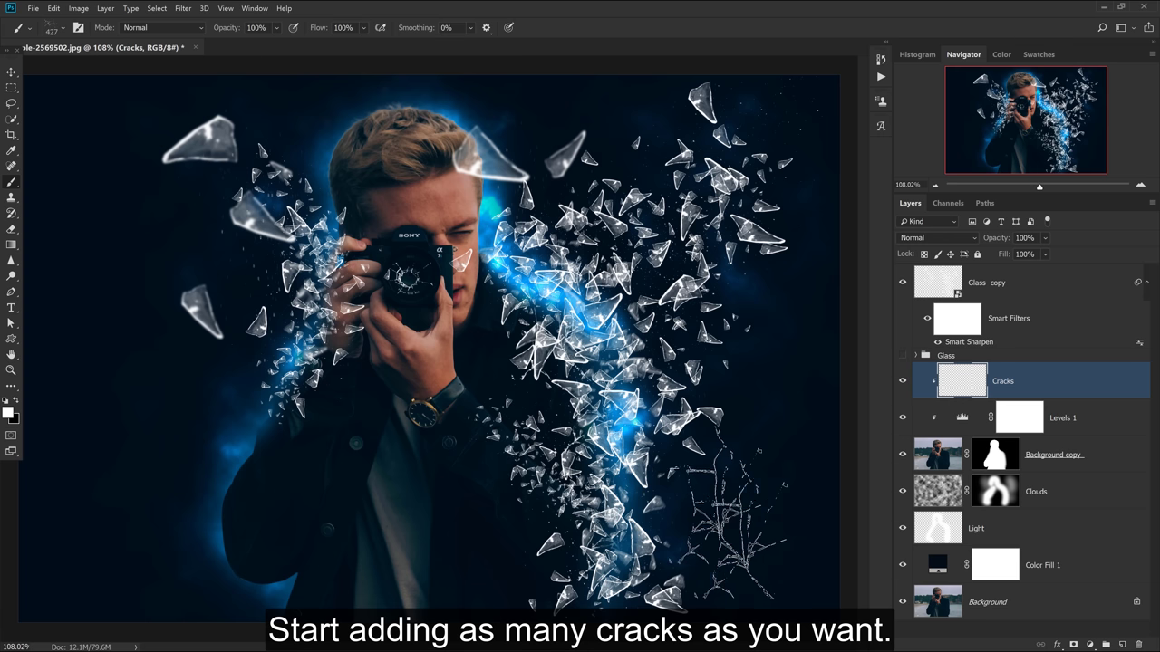
key(bracketleft)
key(bracketleft)
key(bracketleft)
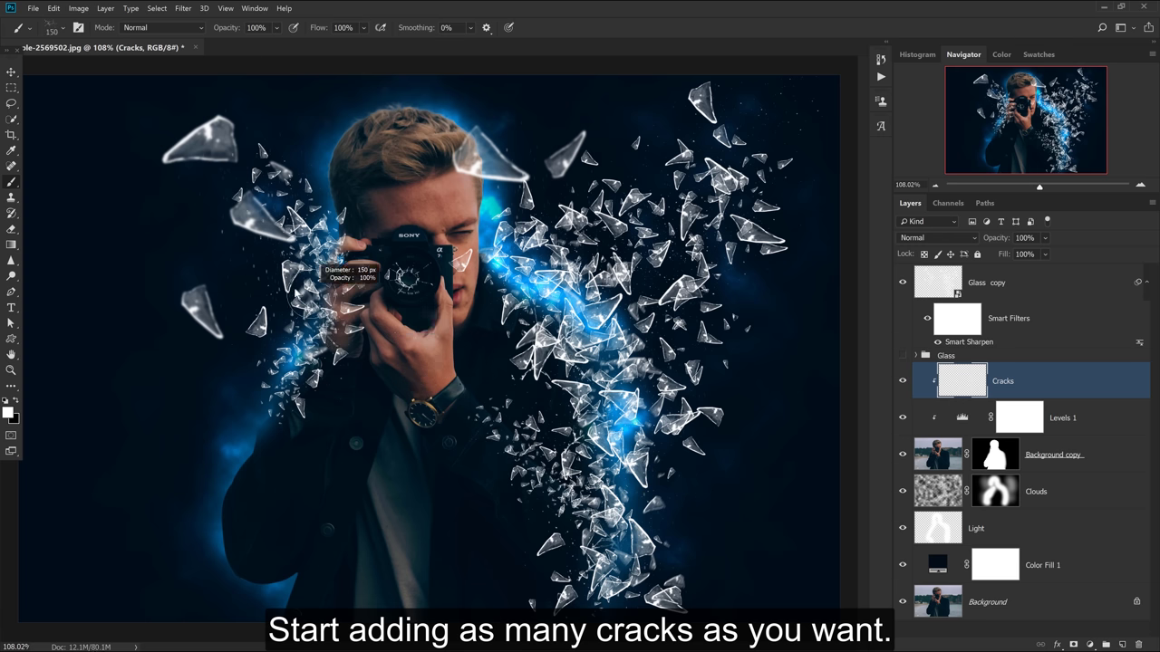
key(bracketleft)
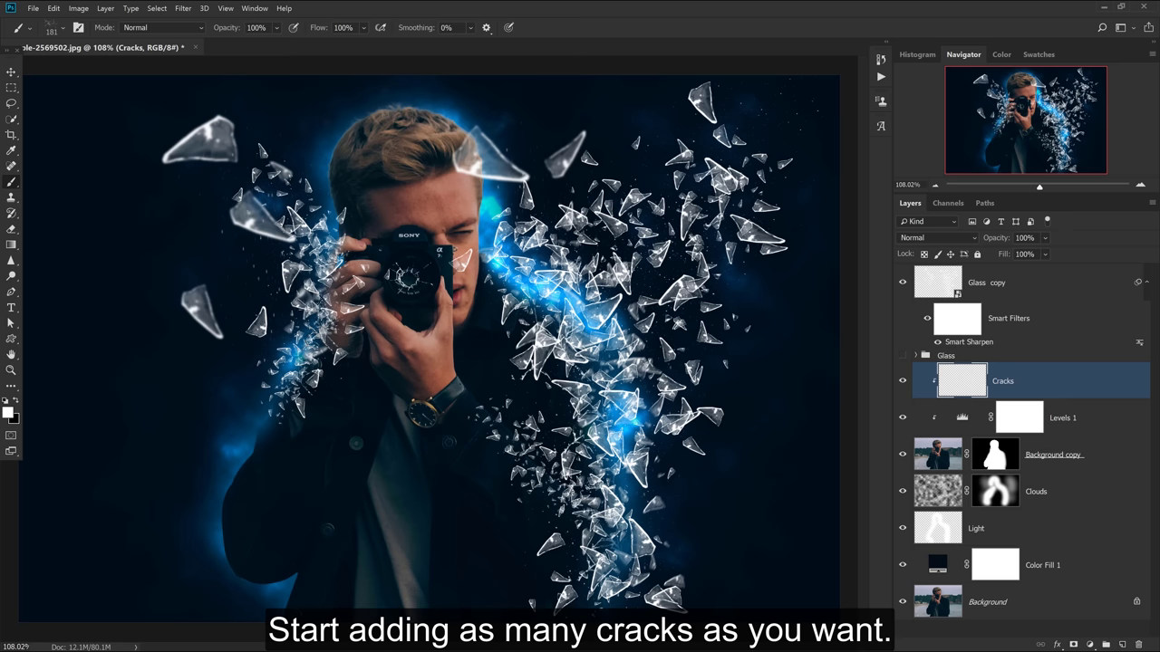
key(bracketright)
key(bracketright)
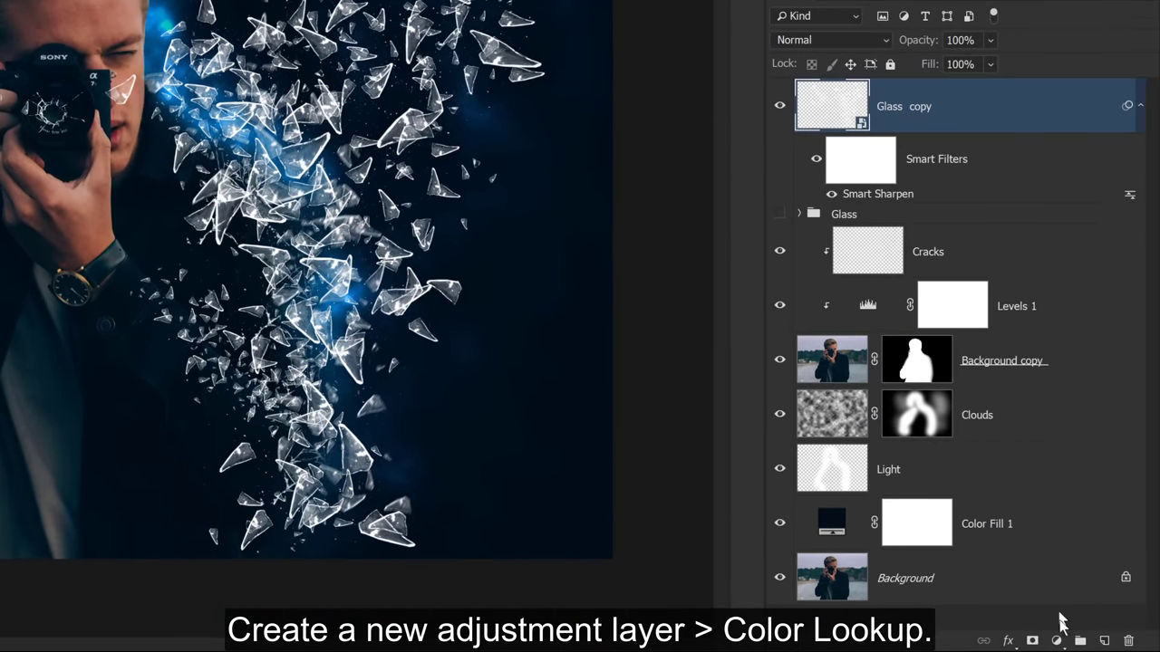
Step: Add a Color Lookup layer using Crisp_Winter.look at about 52% opacity
click(1056, 641)
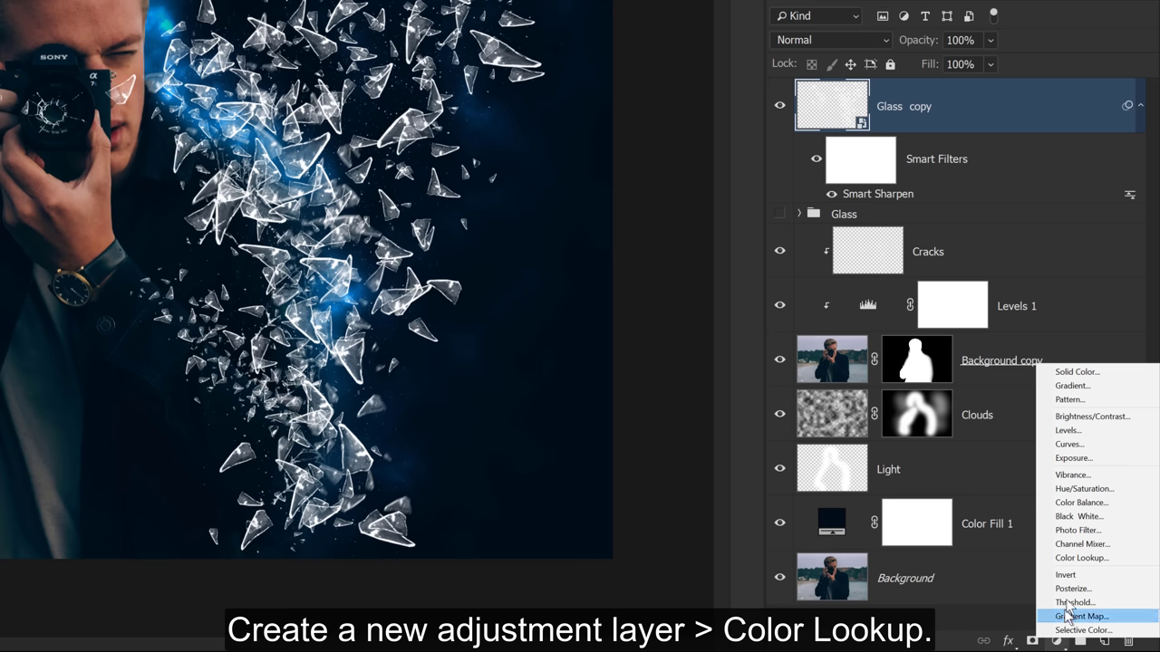
click(1080, 557)
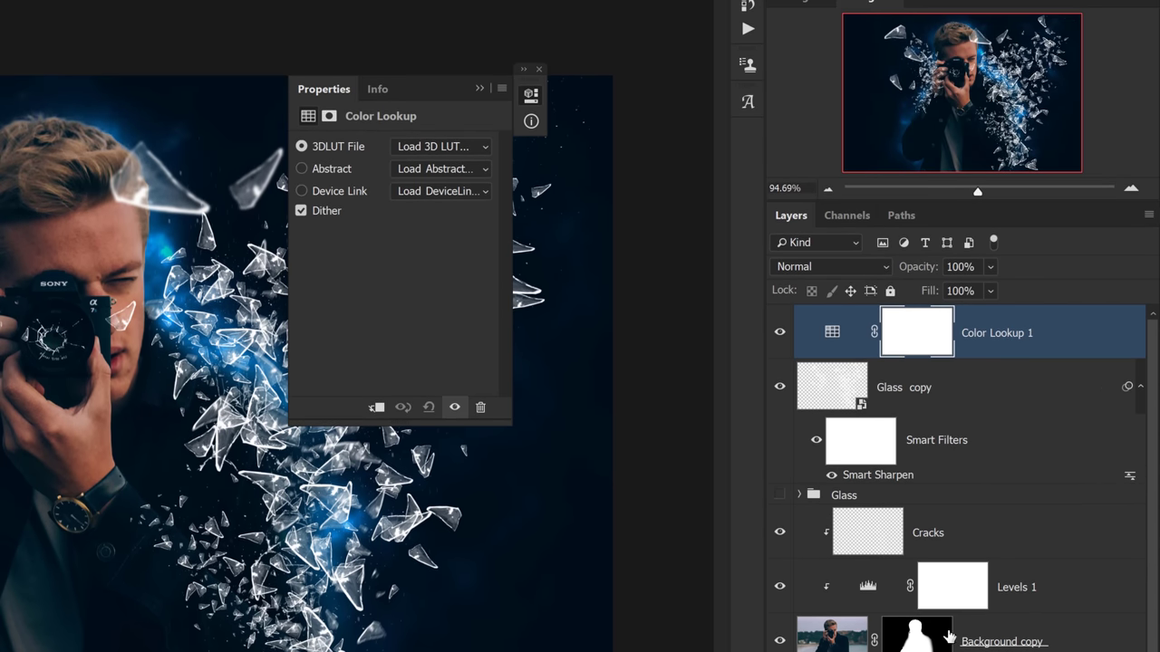
click(475, 145)
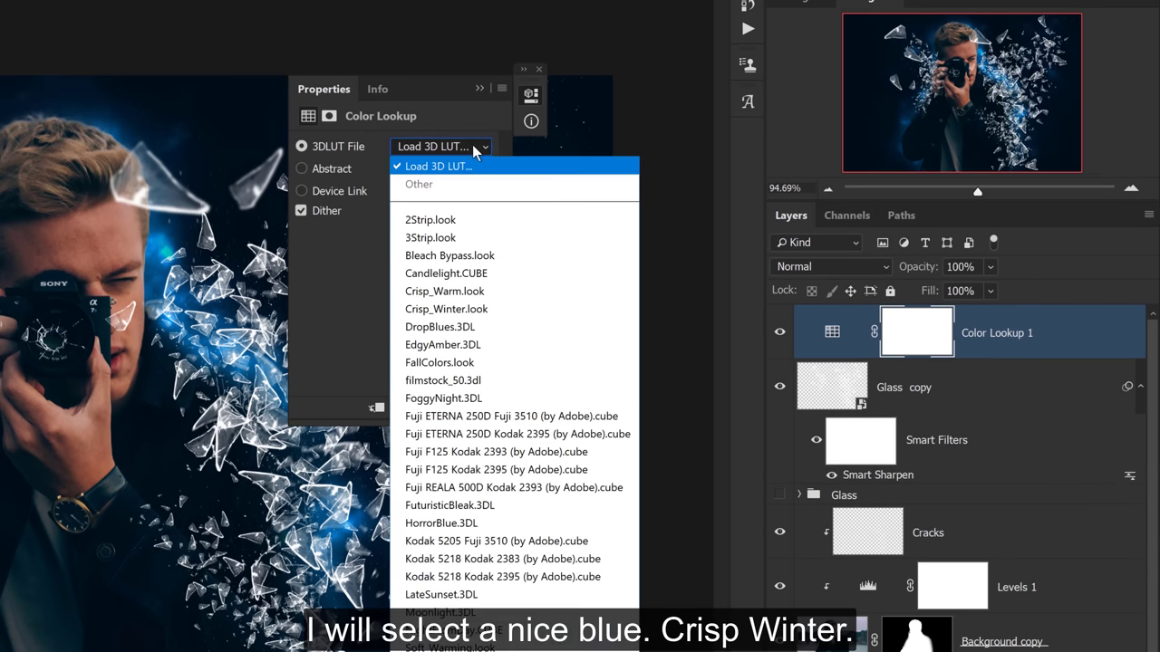
click(504, 309)
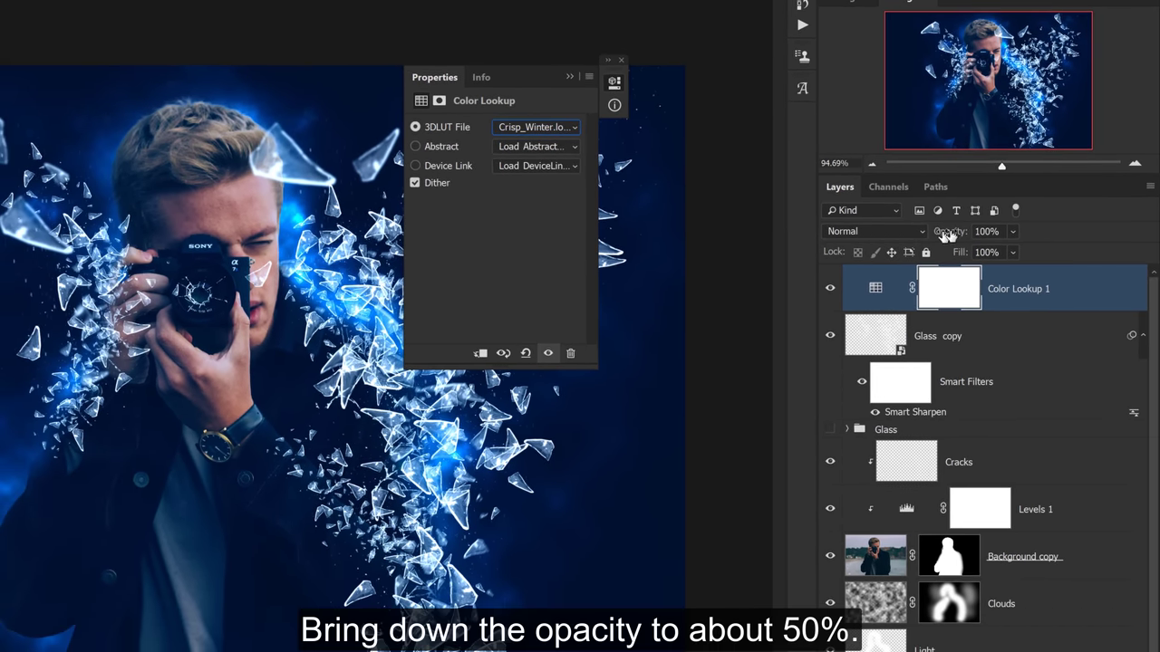
drag(948, 233, 914, 234)
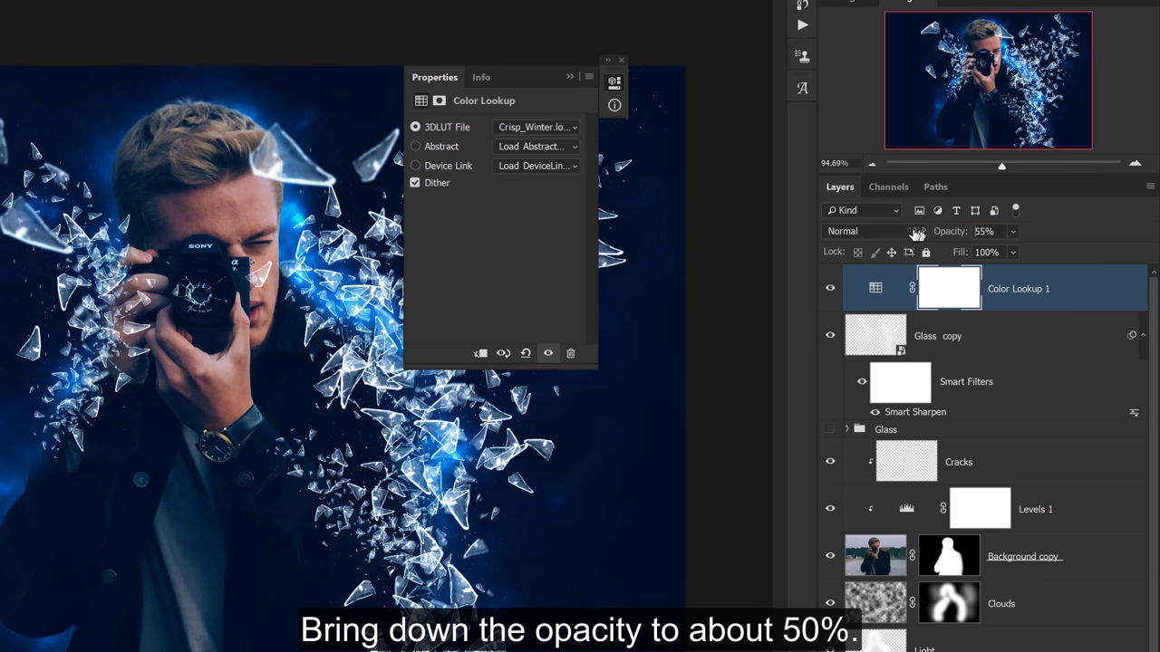
click(620, 60)
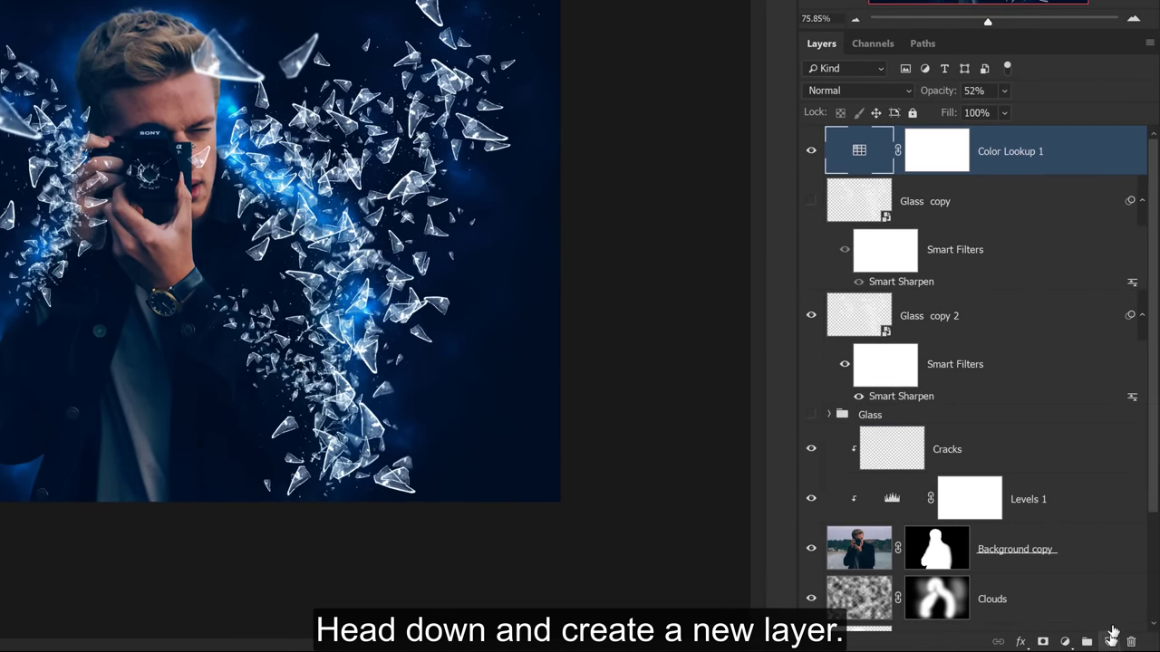
Step: Add a top layer named Highlights set to Soft Light blend mode
click(1112, 635)
double_click(918, 351)
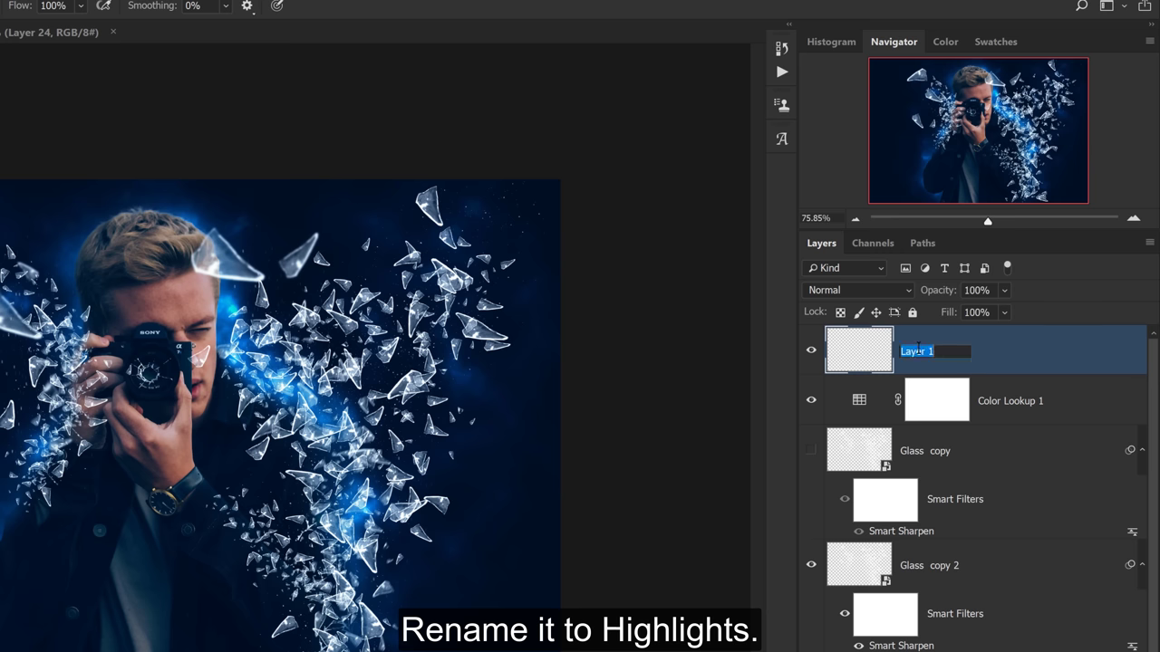
text(Highlights)
key(Return)
click(883, 289)
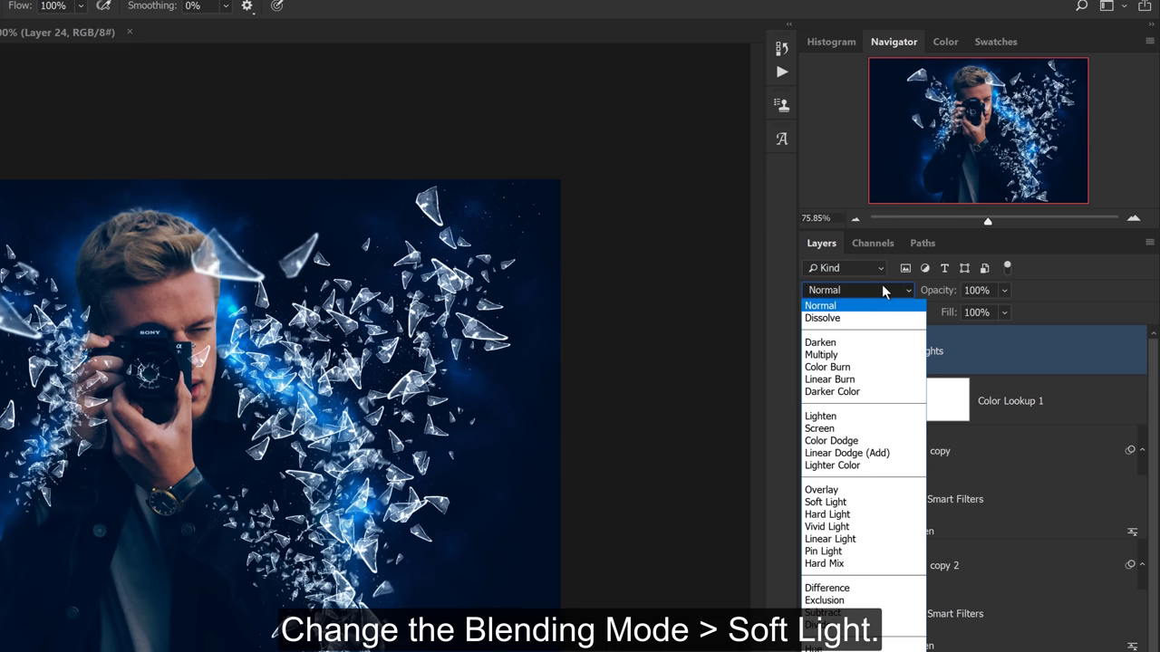
click(873, 504)
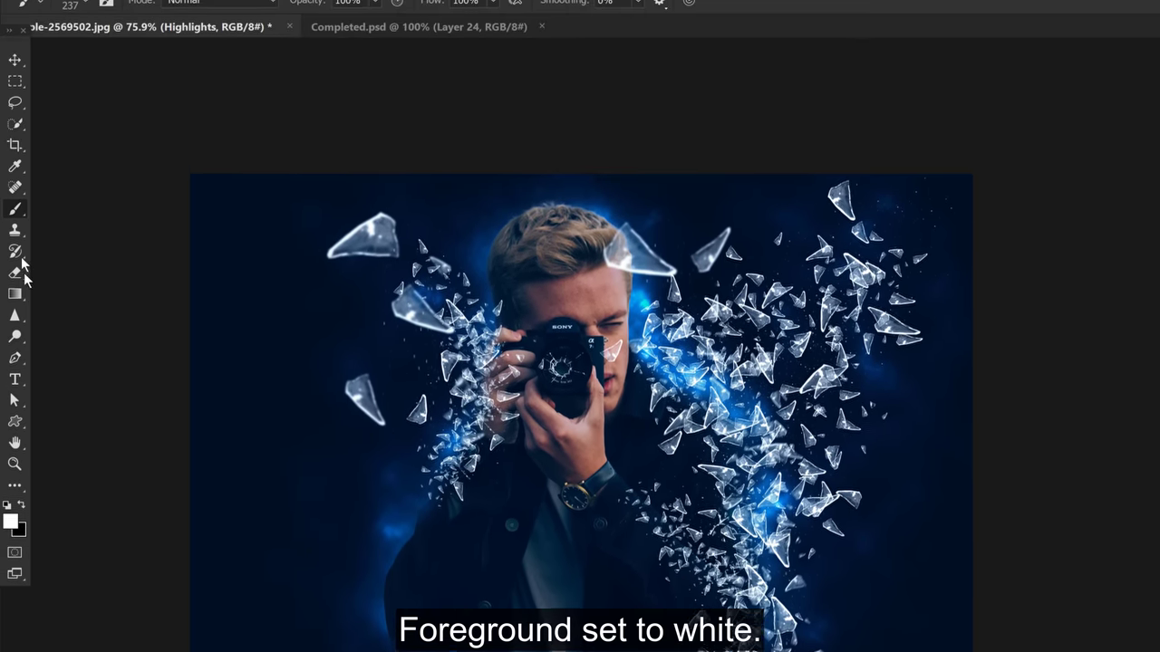
Step: Switch to the Brush tool and resize it to a much larger highlight brush
key(b)
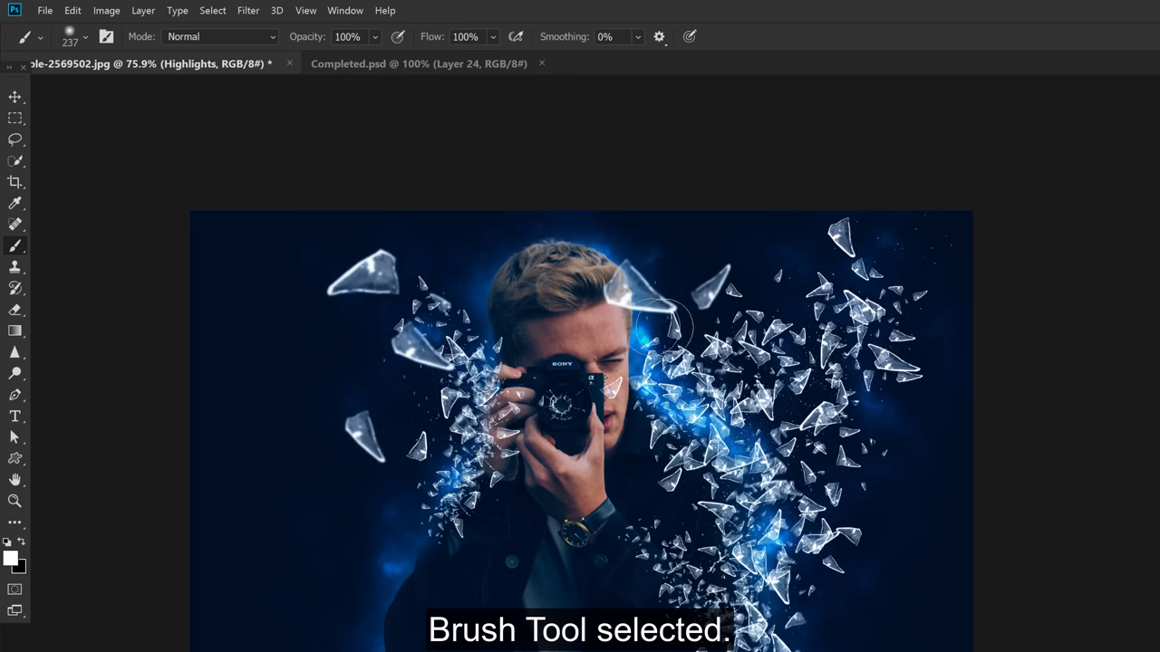
alt+right_click(735, 383)
alt+right_click(836, 261)
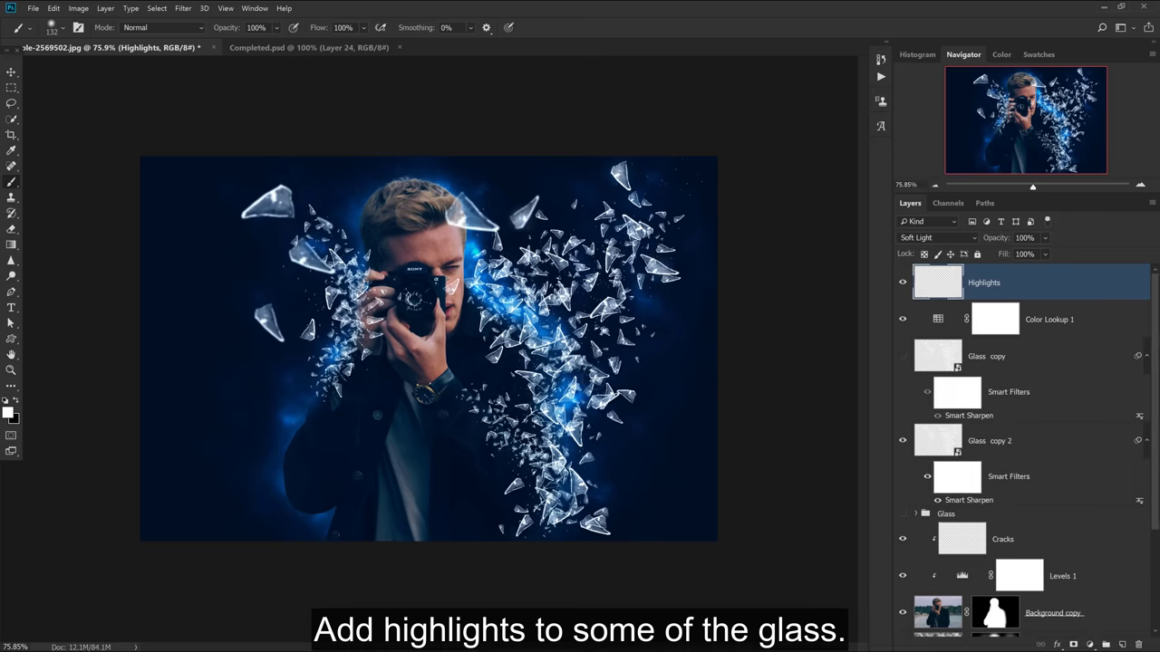
alt+right_click(669, 231)
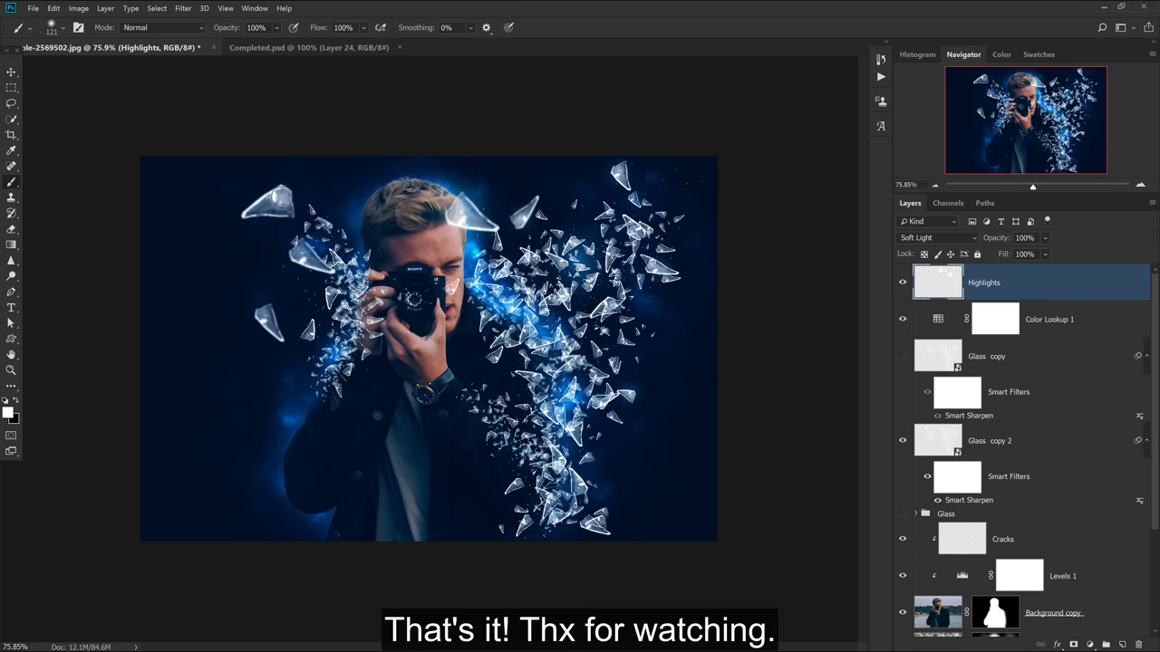